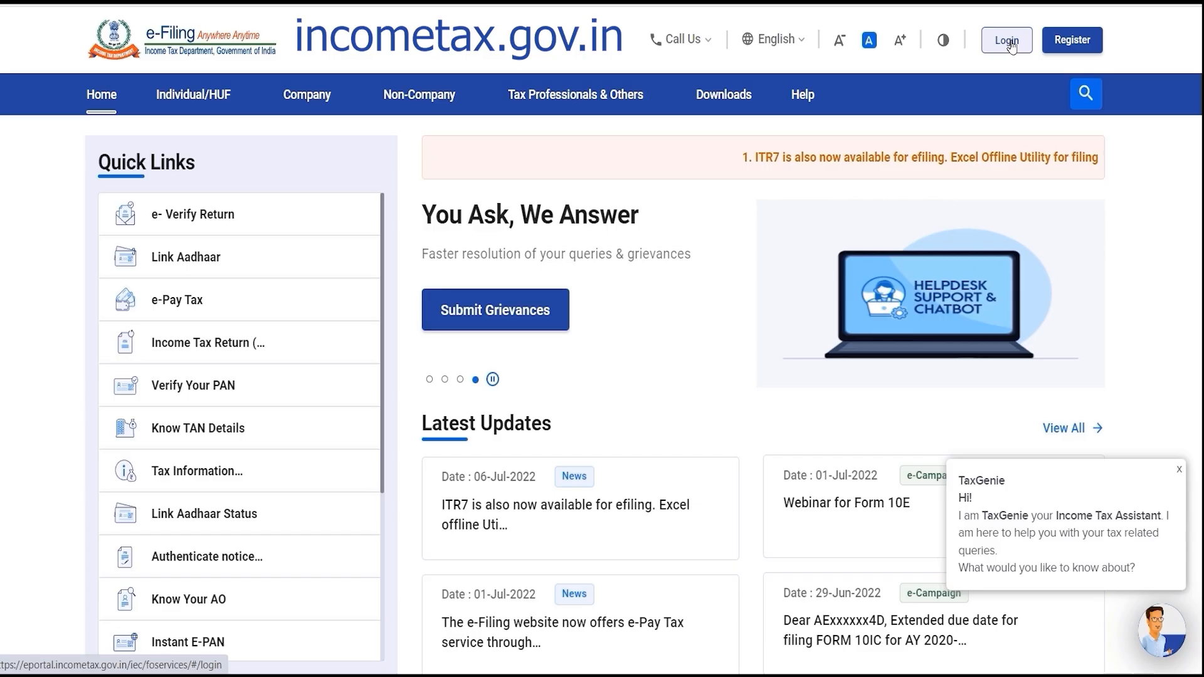
- Open taxpayer registration, enter the taxpayer's PAN and validate it
left_click(1057, 49)
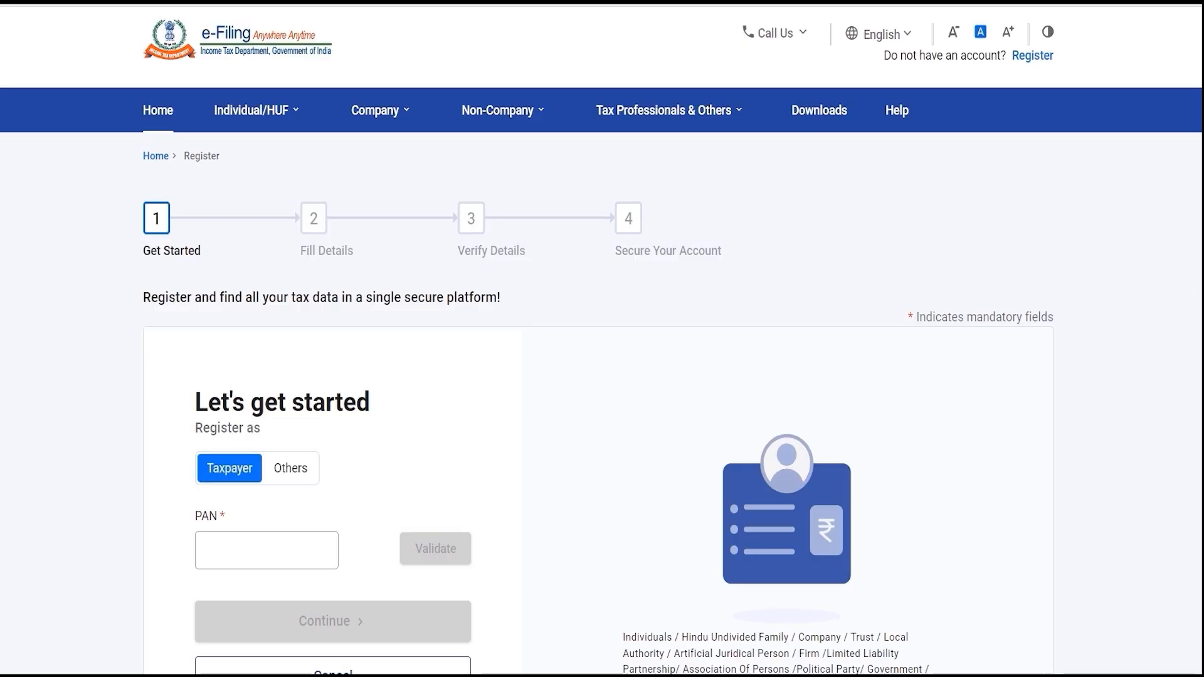
scroll(534, 379, "down", 2)
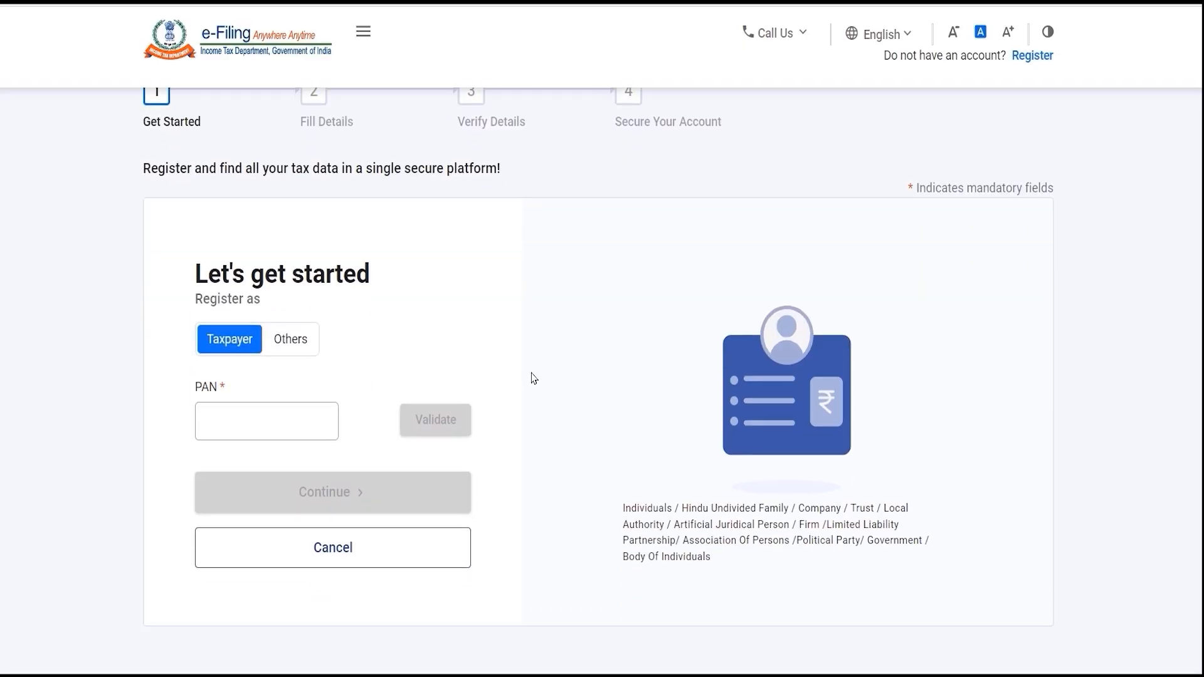
left_click(308, 412)
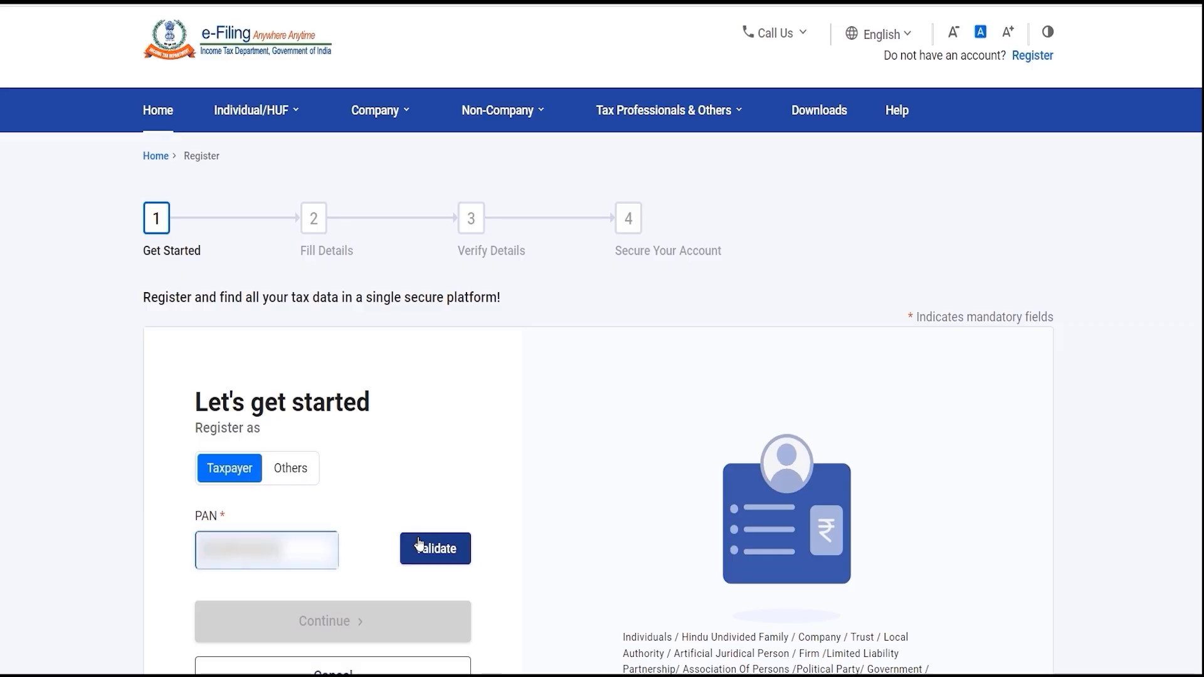
left_click(419, 543)
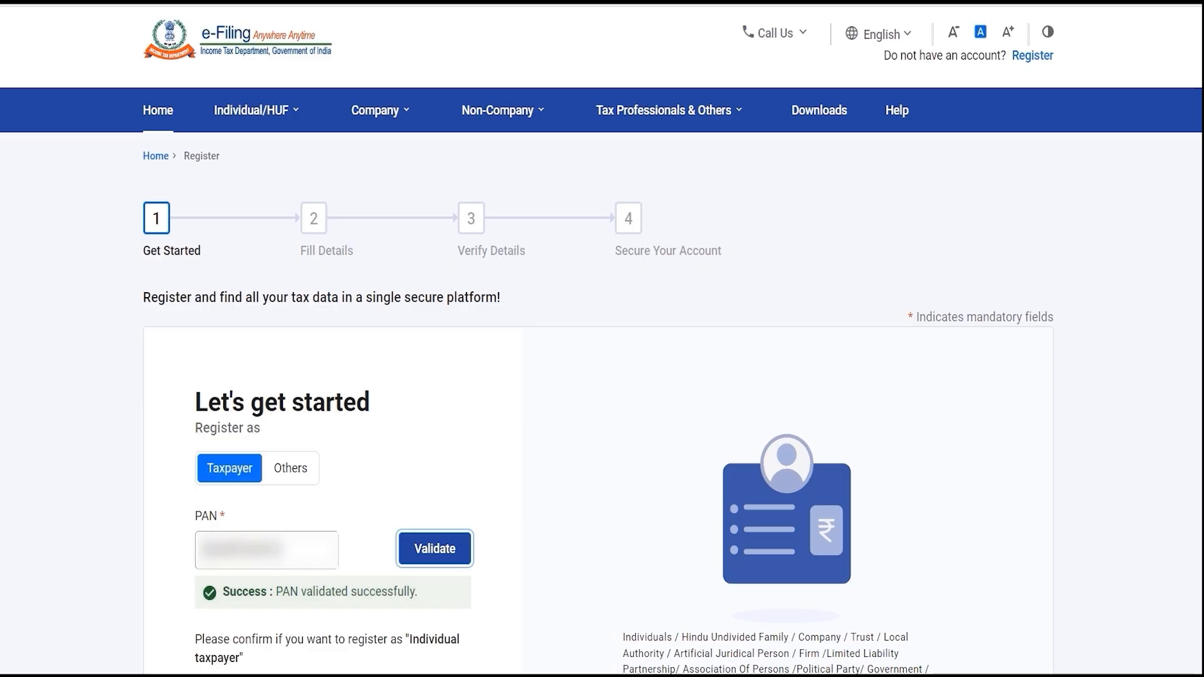
- Confirm registering as an Individual taxpayer and continue to the details form
scroll(1140, 391, "down", 5)
left_click(216, 410)
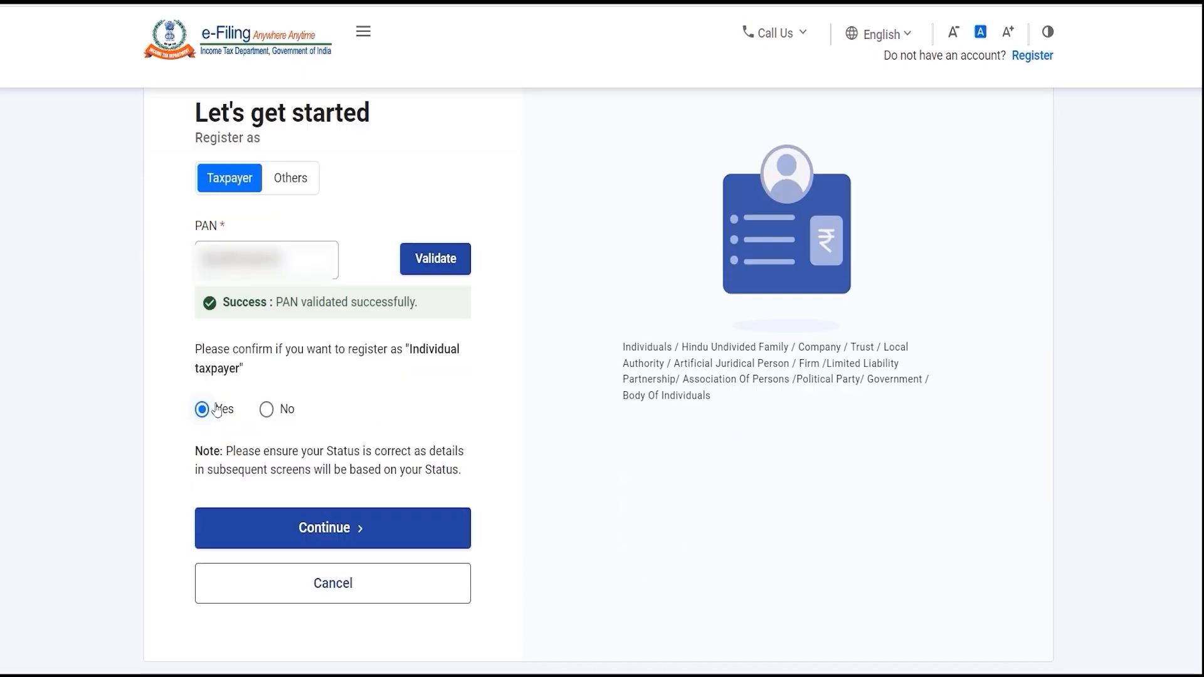
left_click(305, 527)
- Examine the fields required in the Basic Details registration form, including name, date of birth, gender and residential status
scroll(917, 422, "down", 5)
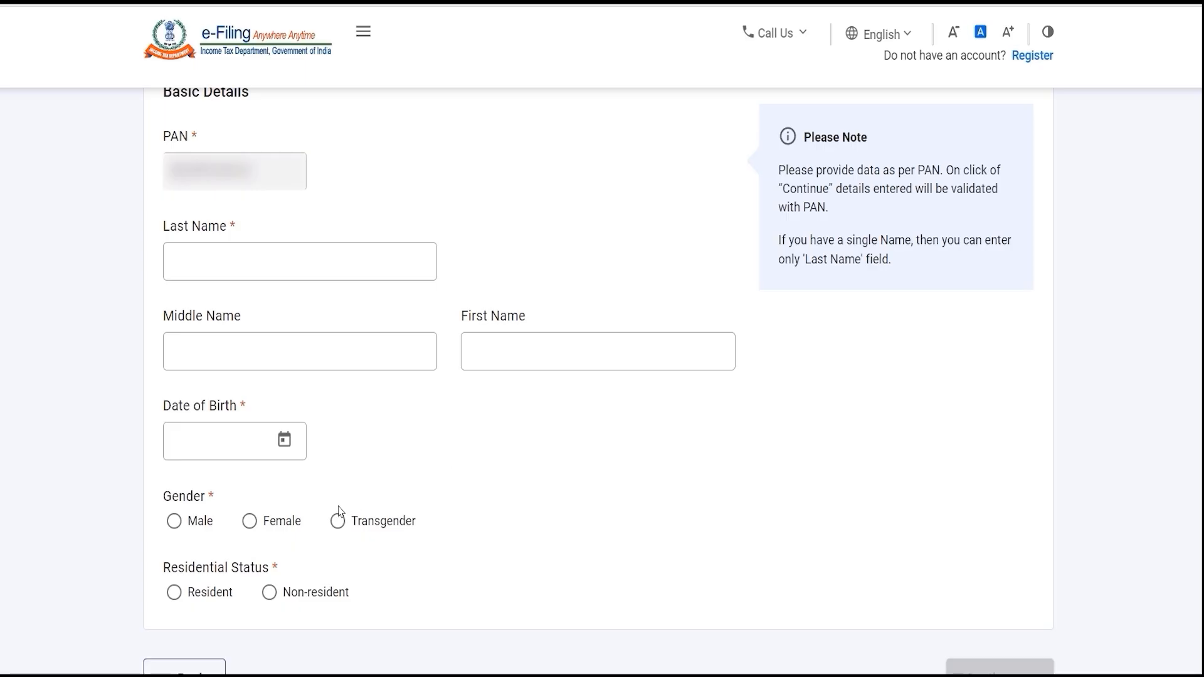
left_click_drag(337, 506, 1198, 452)
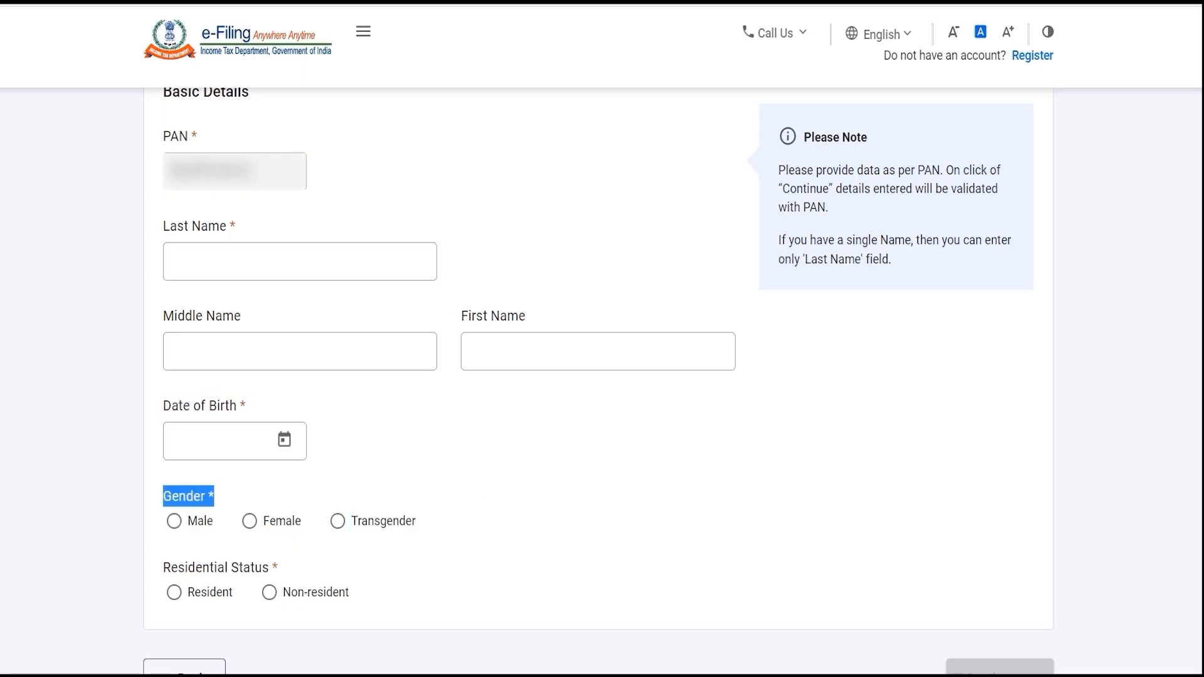
scroll(598, 381, "up", 1)
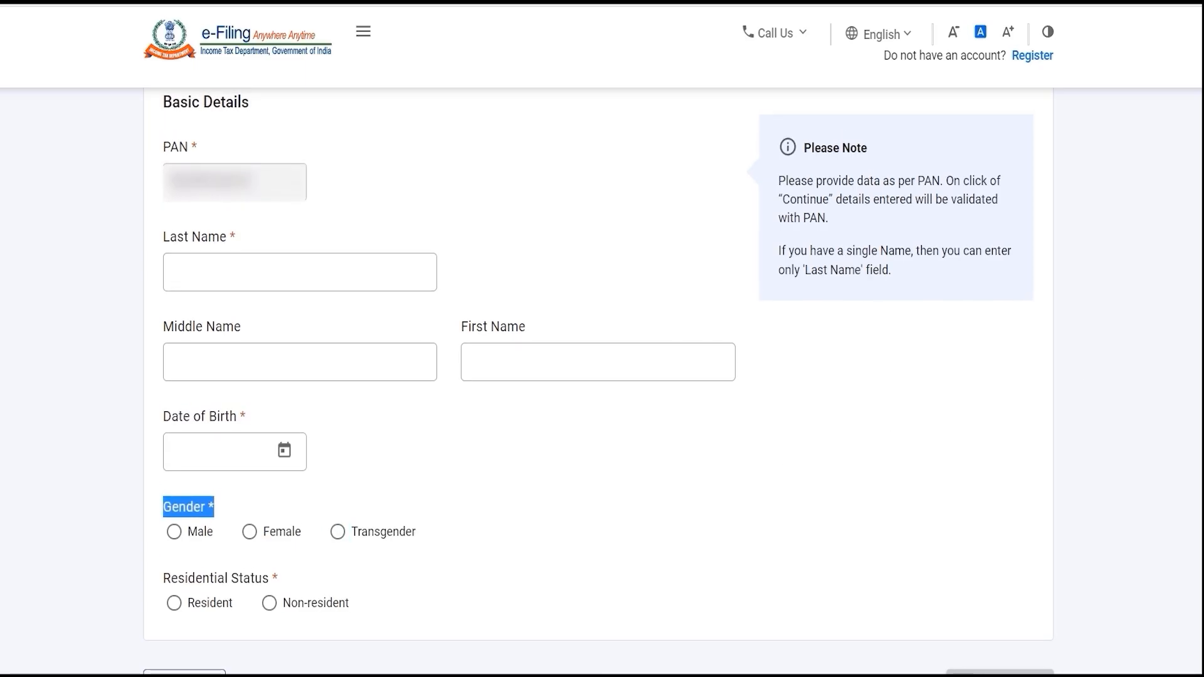
scroll(599, 381, "up", 2)
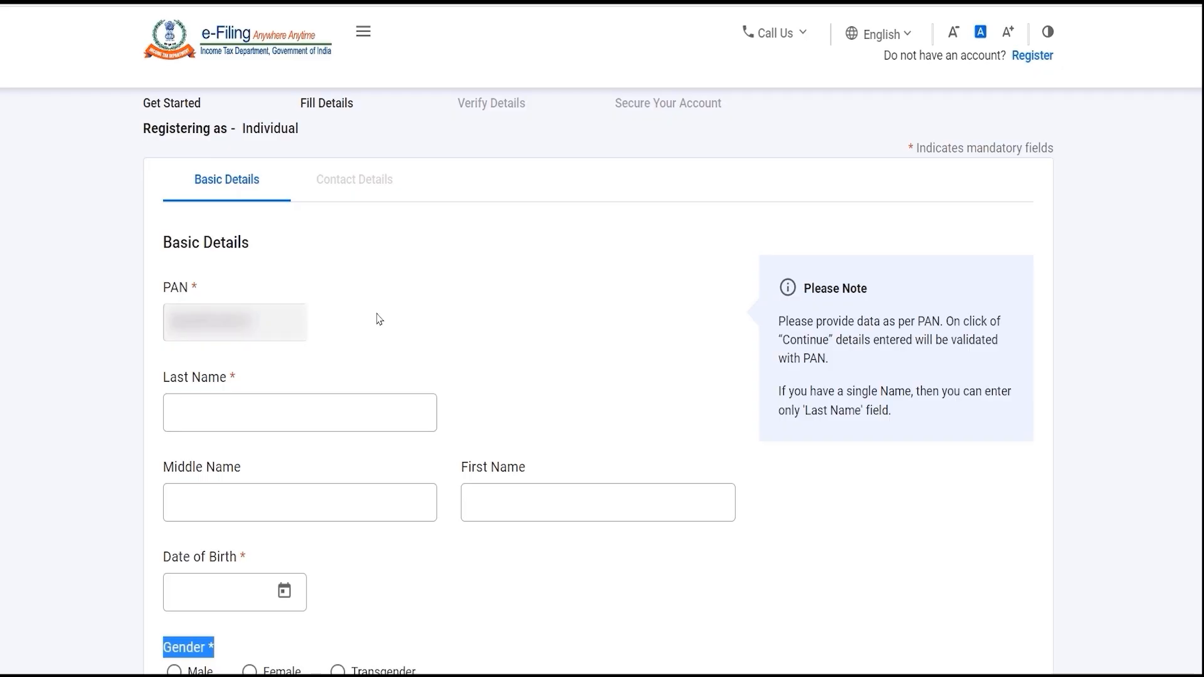
left_click(377, 182)
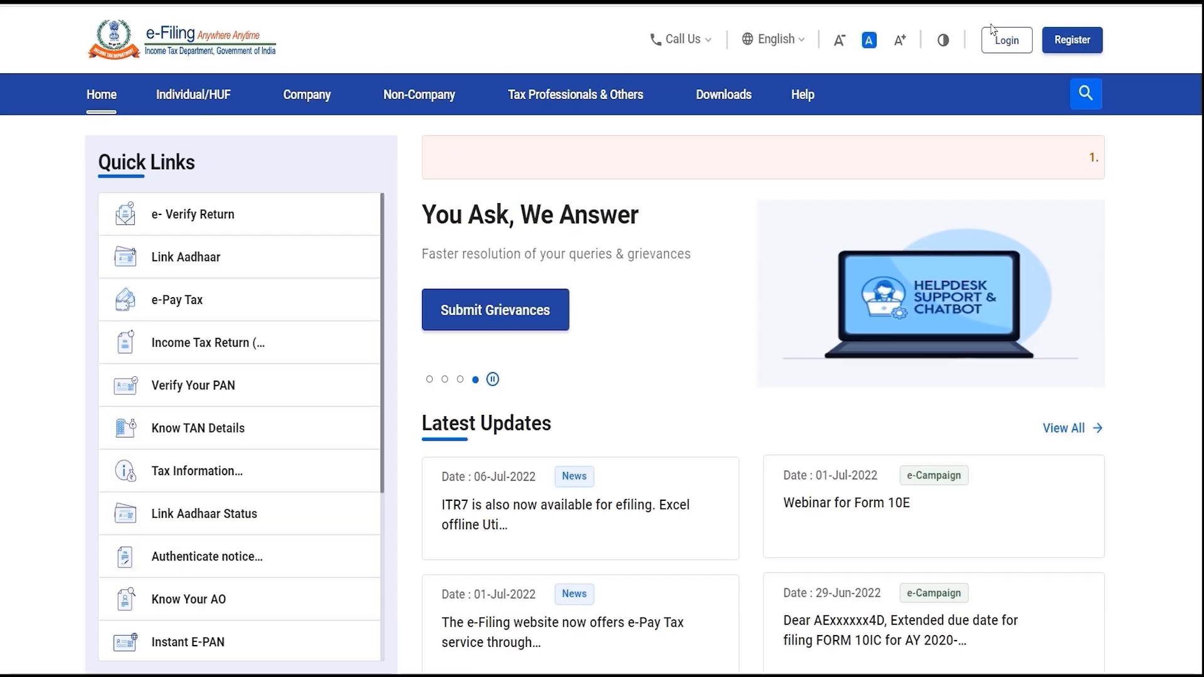
- Open the login page and sign in with the account's user ID
left_click(1002, 42)
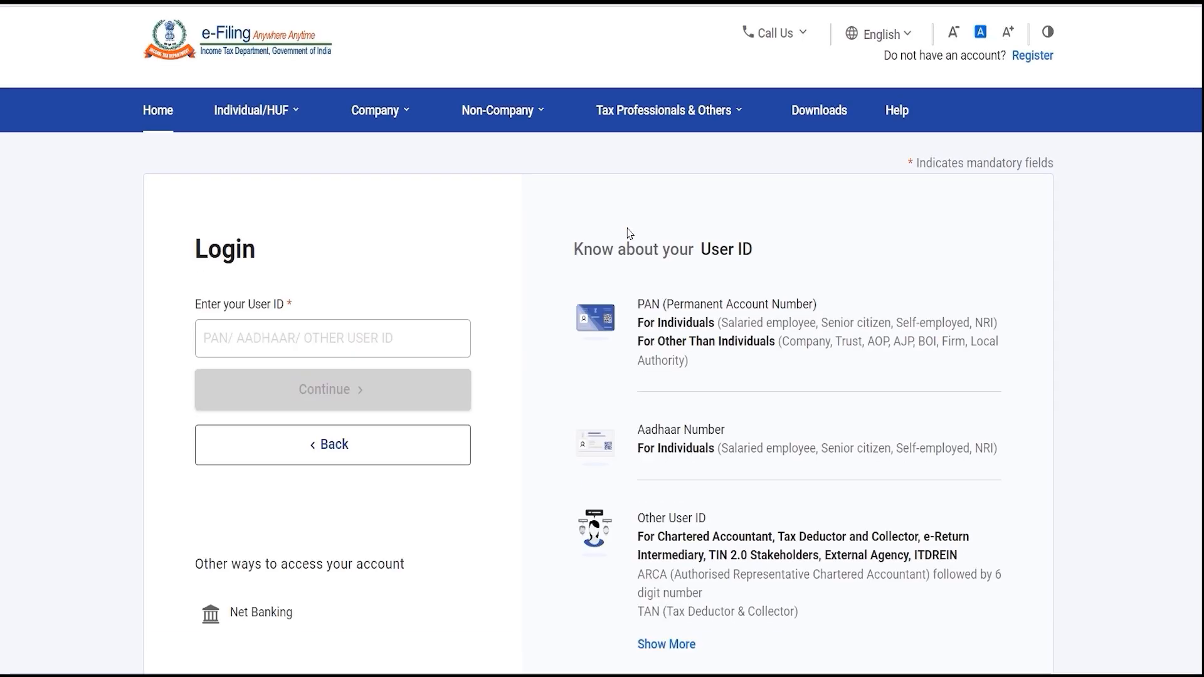
left_click(408, 347)
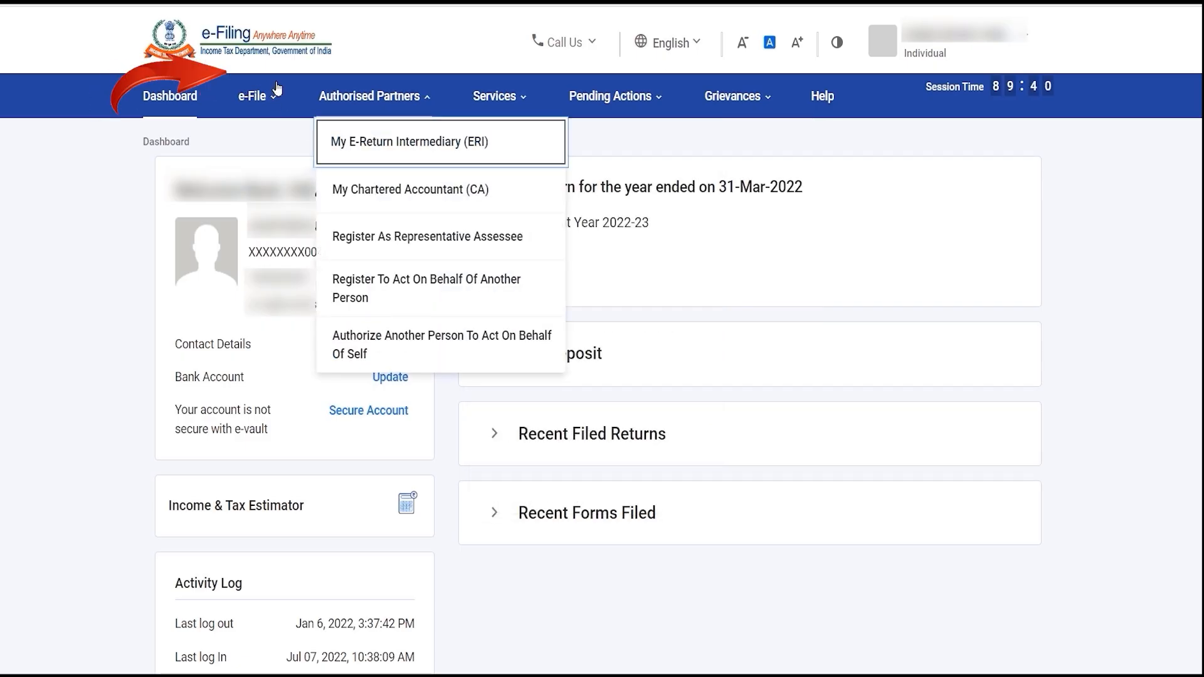
- Begin filing an income tax return for assessment year 2022-23 (Current A.Y.) in Online mode
mouse_move(249, 104)
mouse_move(270, 145)
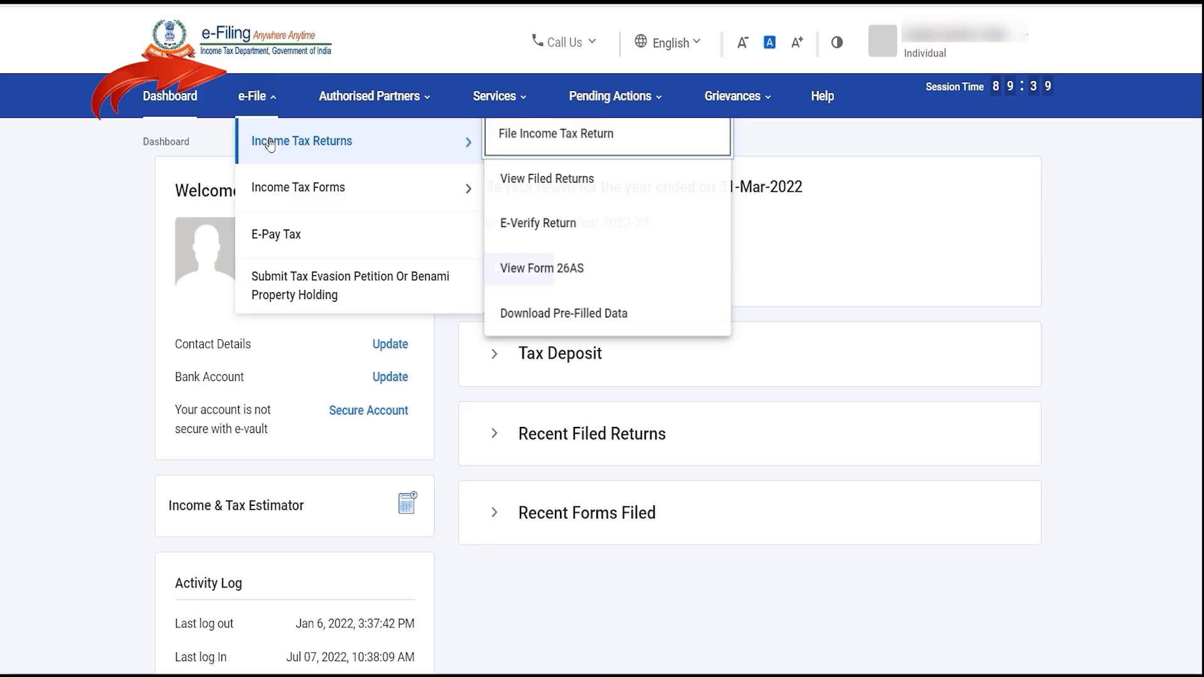
left_click(524, 133)
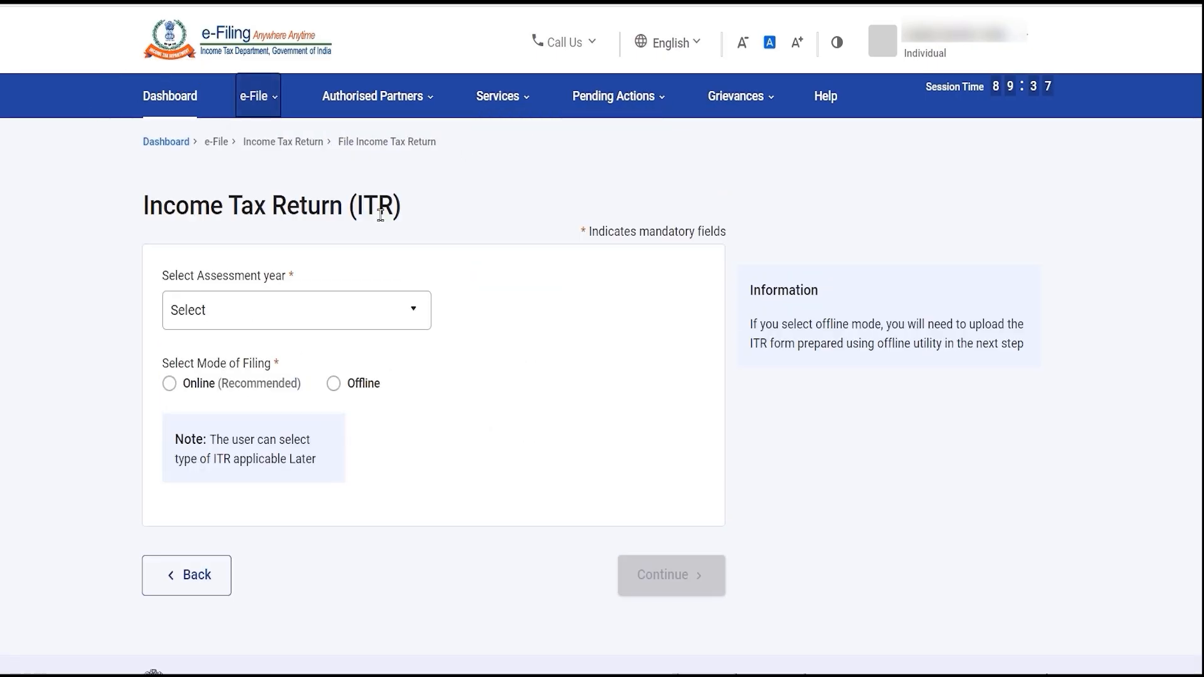
left_click(371, 302)
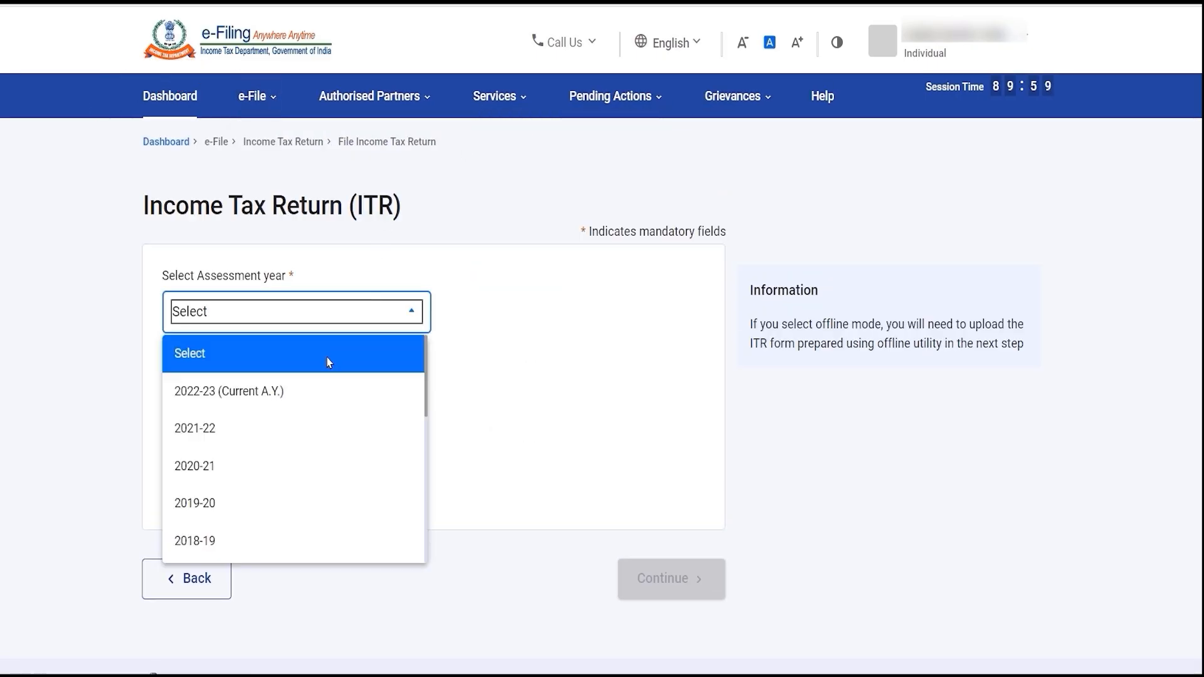
left_click(327, 393)
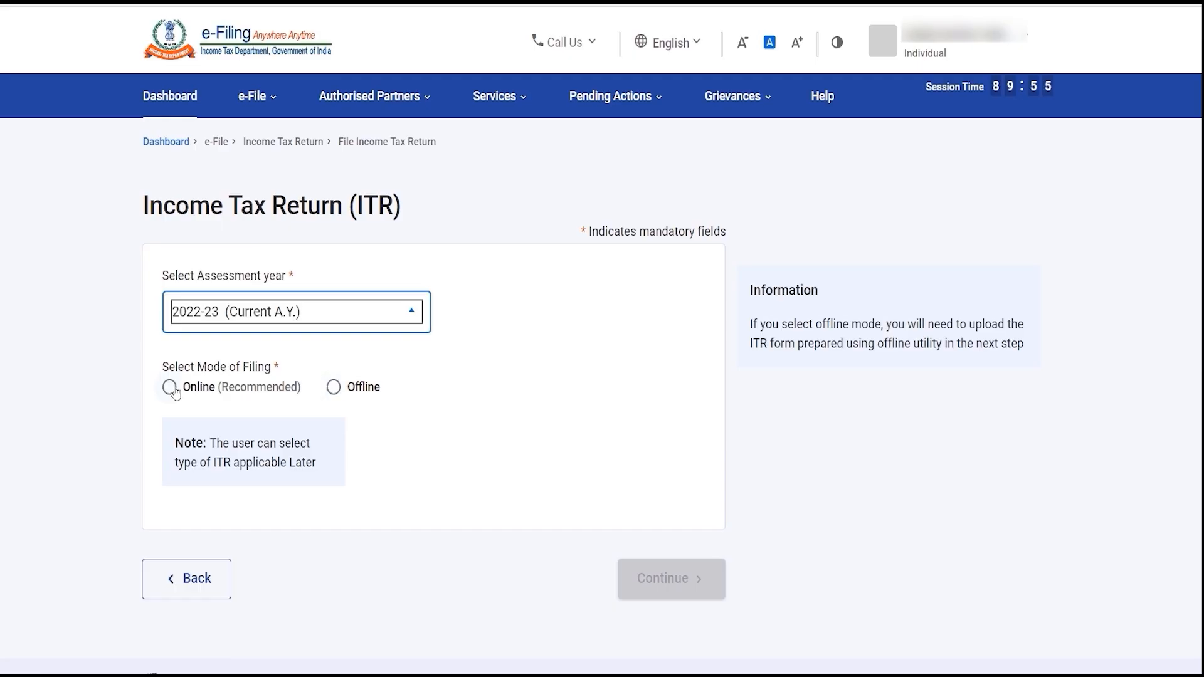
left_click(170, 387)
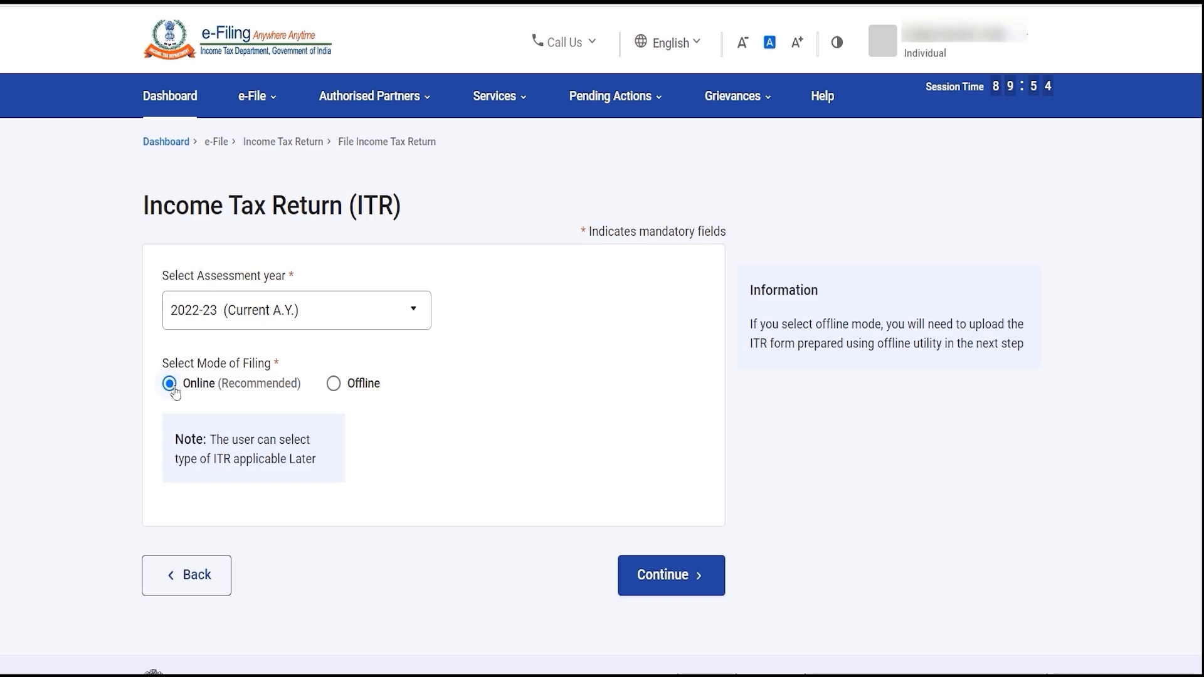
left_click(650, 586)
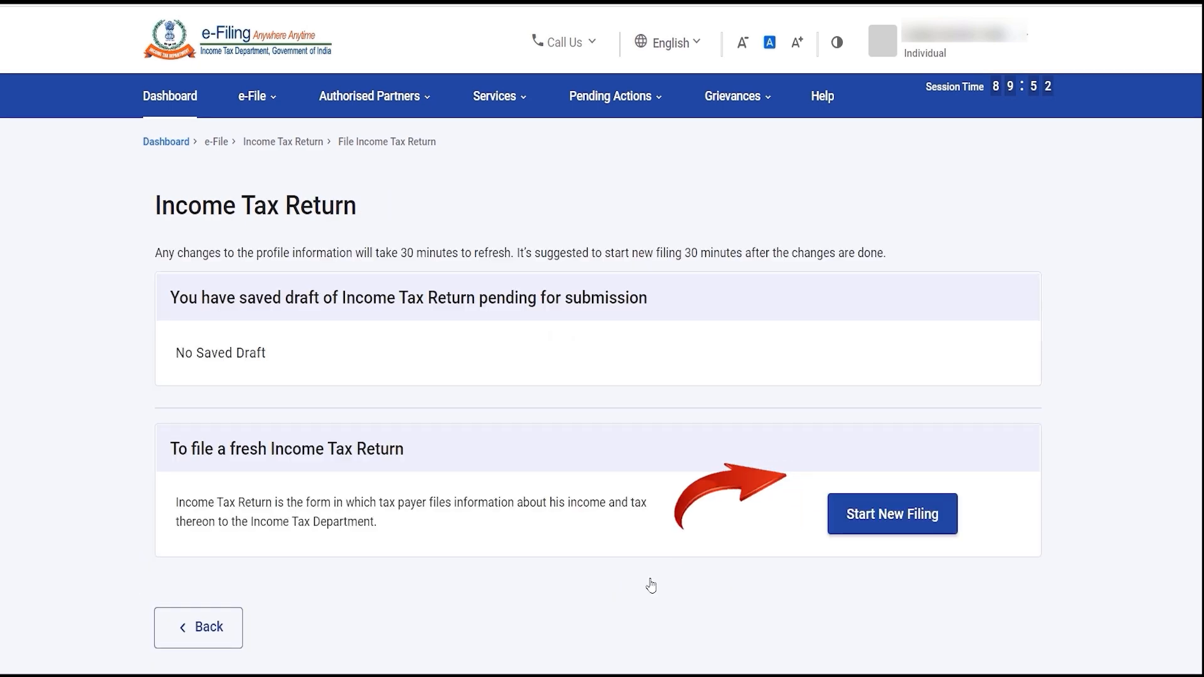
- Start a new filing with Individual status and proceed with the ITR-1 form
left_click(904, 509)
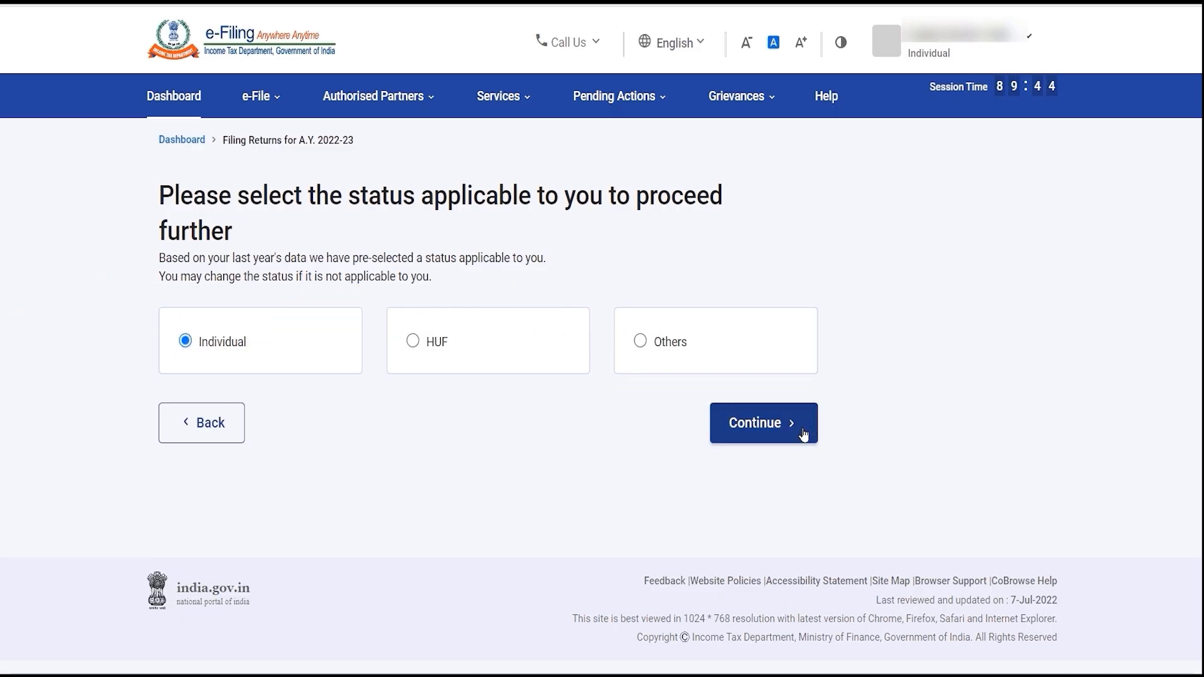
left_click(770, 438)
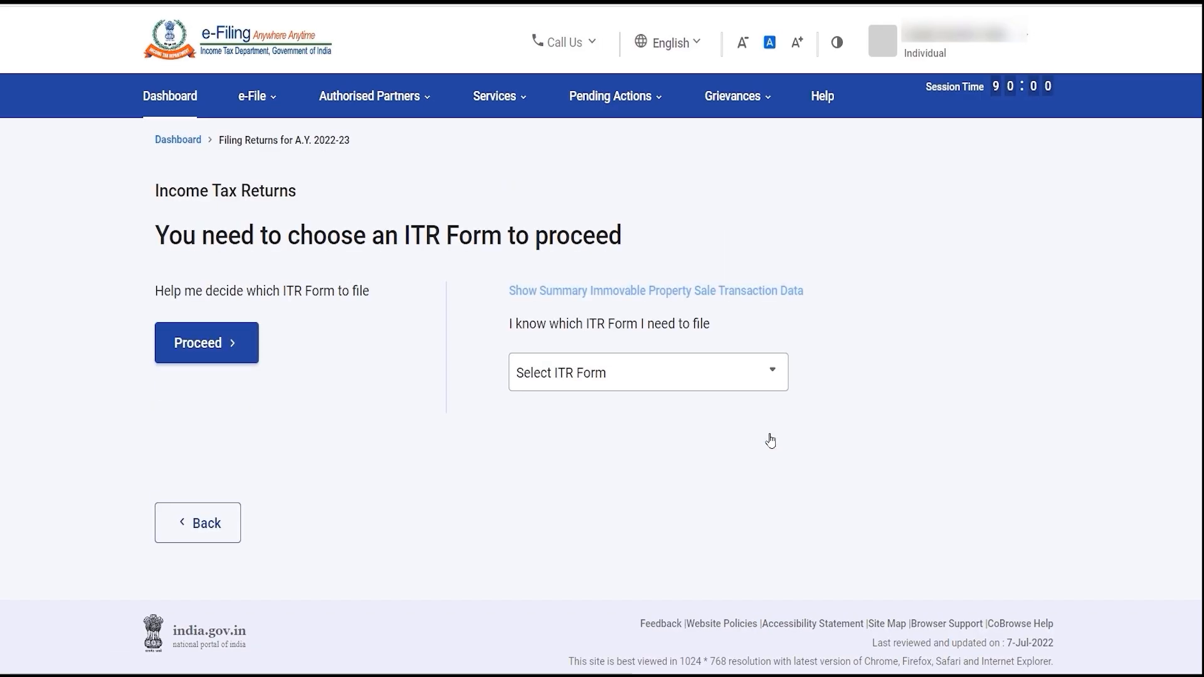
left_click(734, 385)
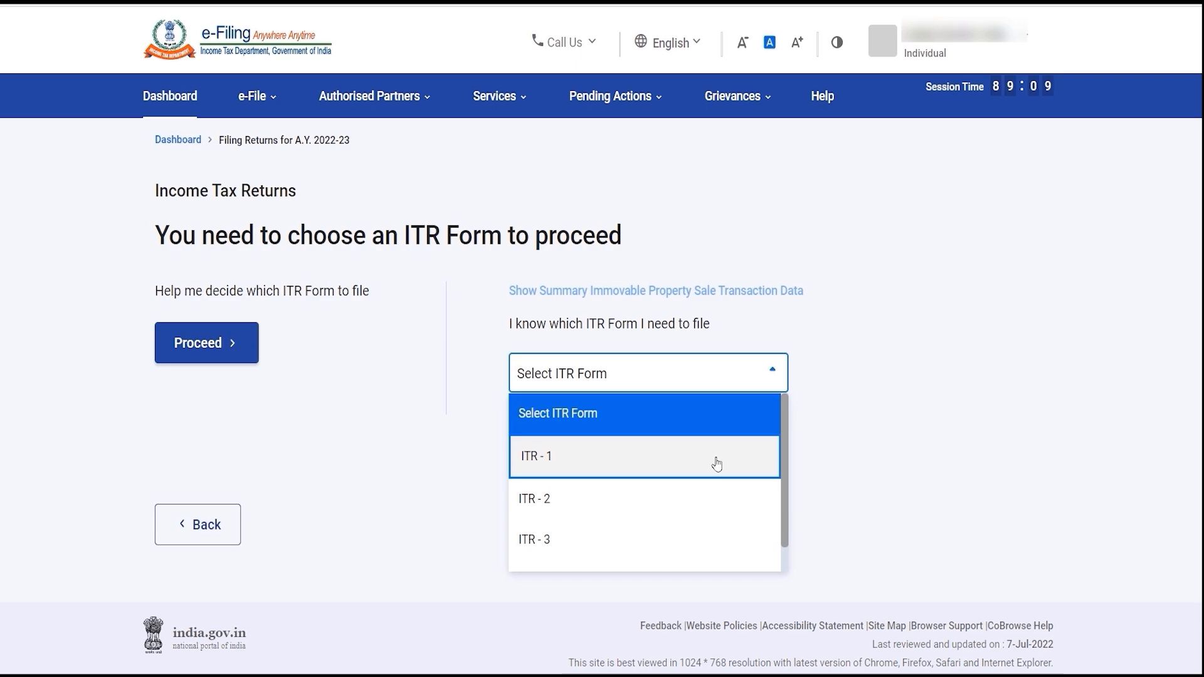
left_click(717, 464)
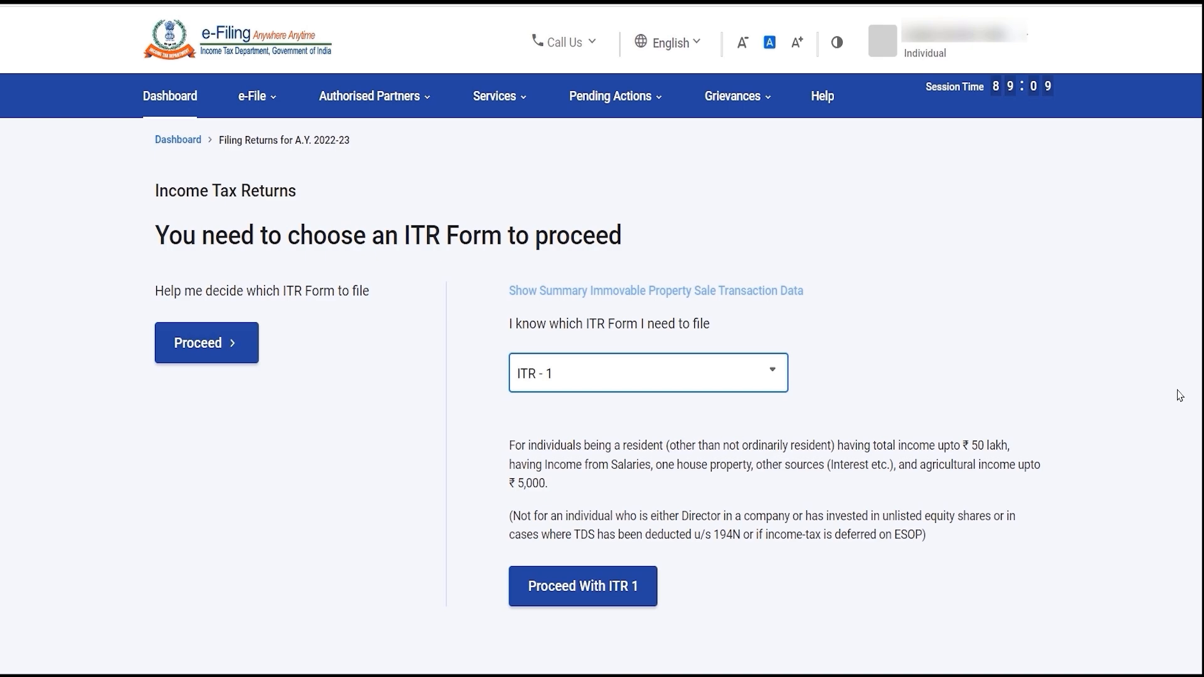
scroll(621, 517, "down", 1)
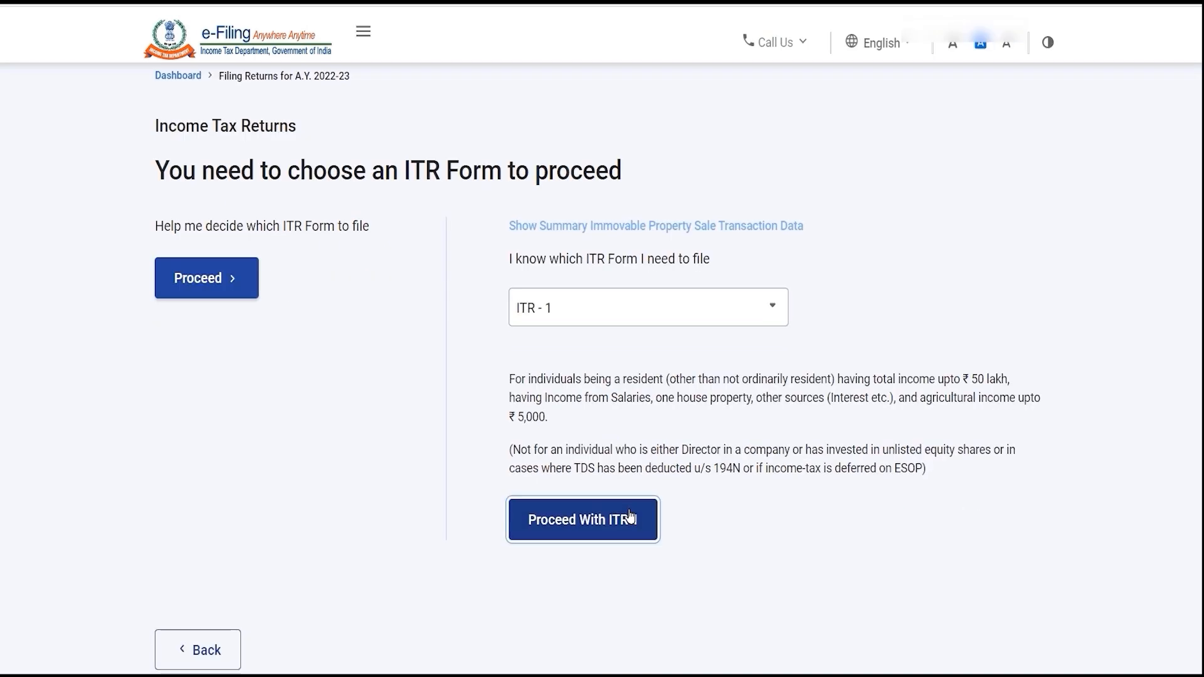
left_click(621, 517)
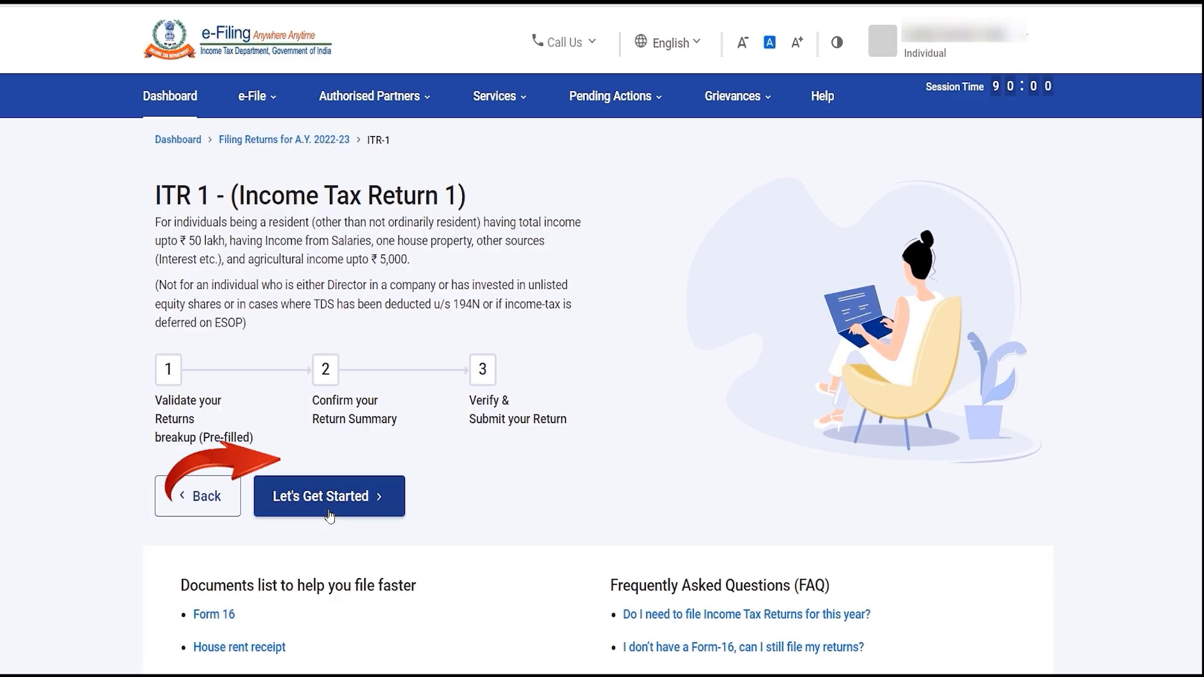
- Get started with ITR-1 and give "Taxable income is more than basic exemption limit" as the filing reason
left_click(331, 495)
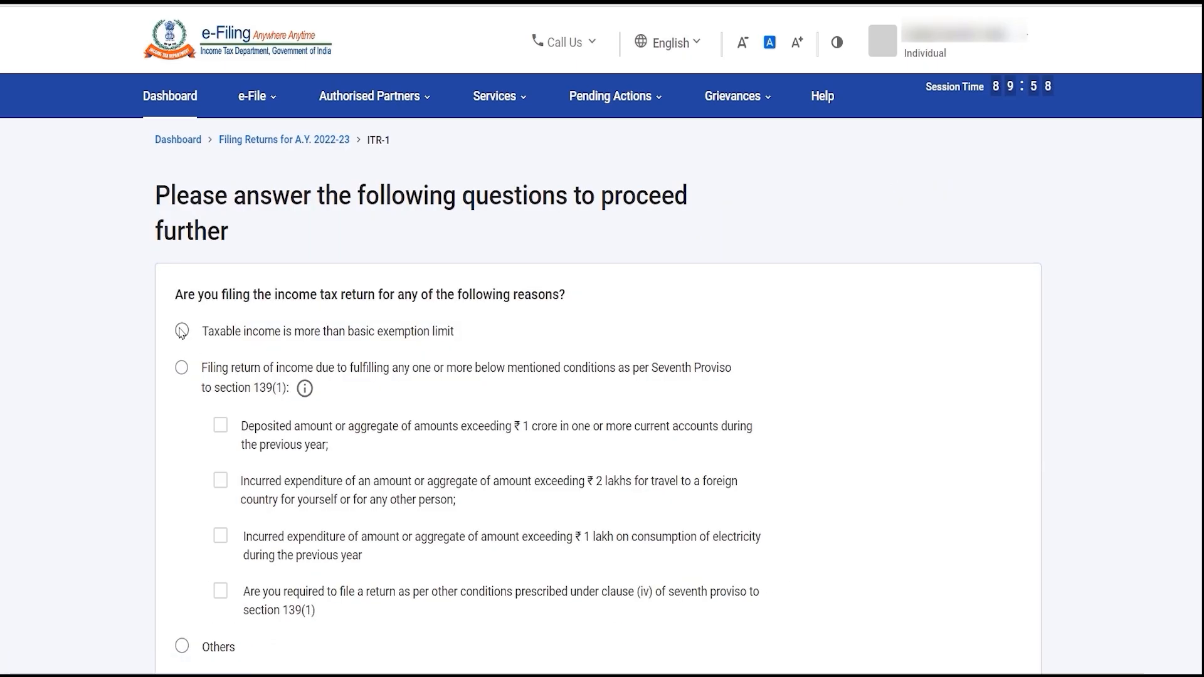
left_click(182, 331)
scroll(1148, 367, "down", 3)
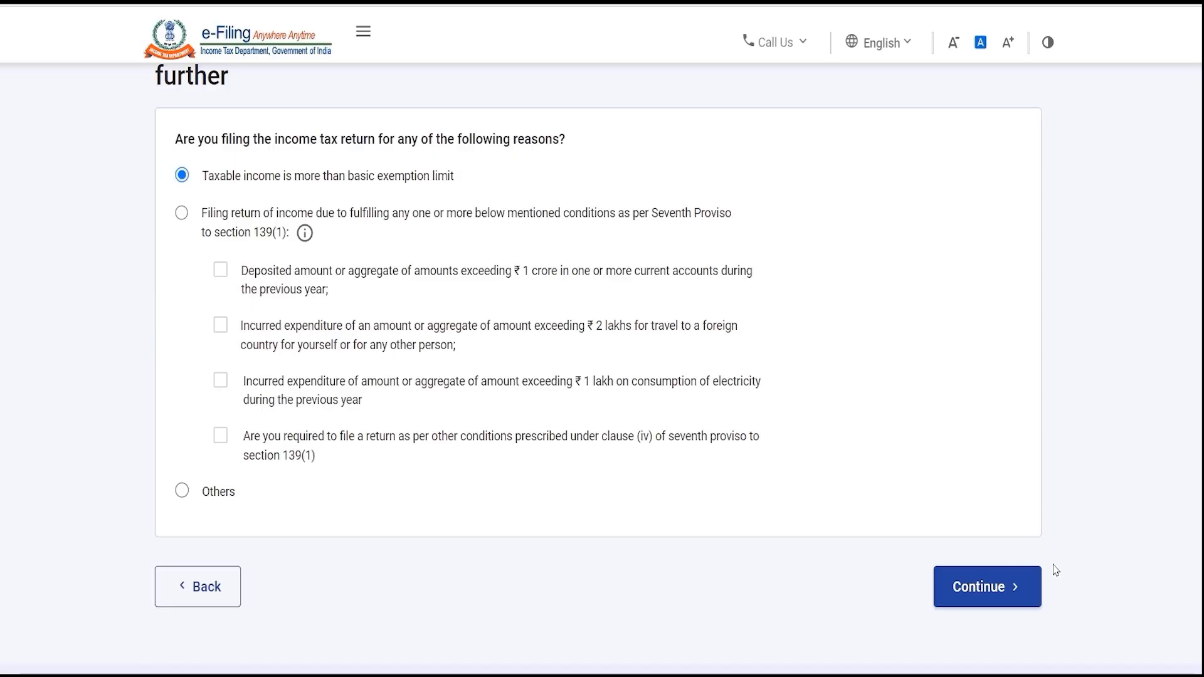
left_click(985, 585)
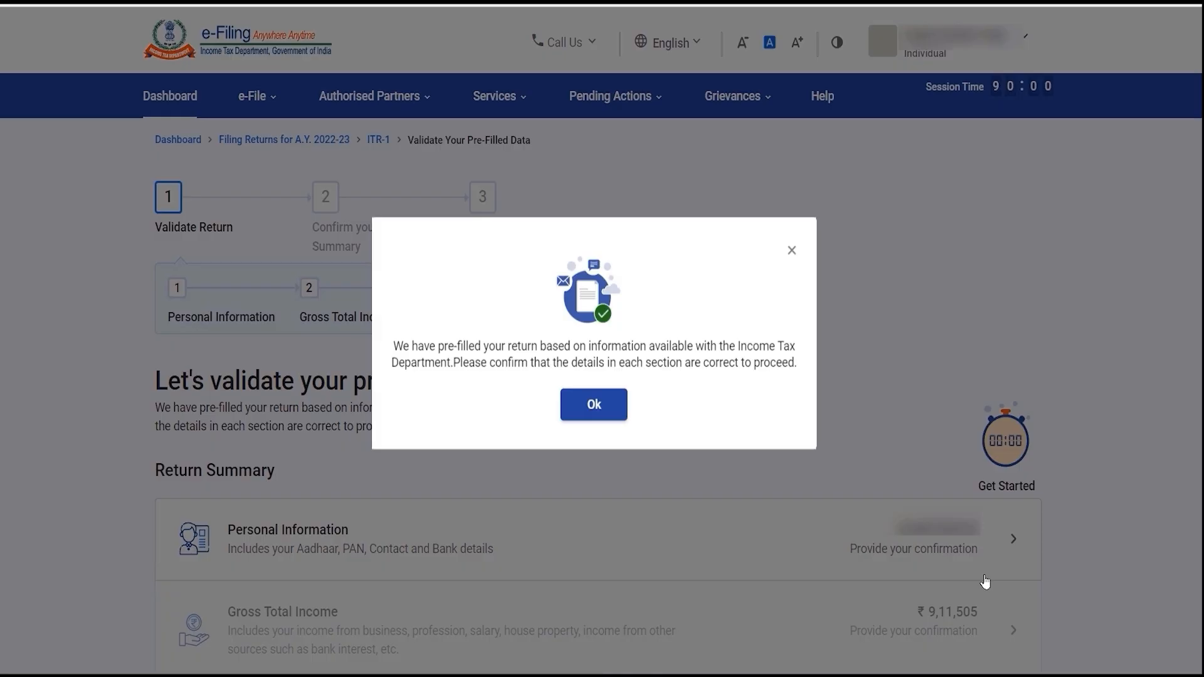
- Acknowledge the pre-filled data notice and open the Personal Information section of the Return Summary
left_click(594, 405)
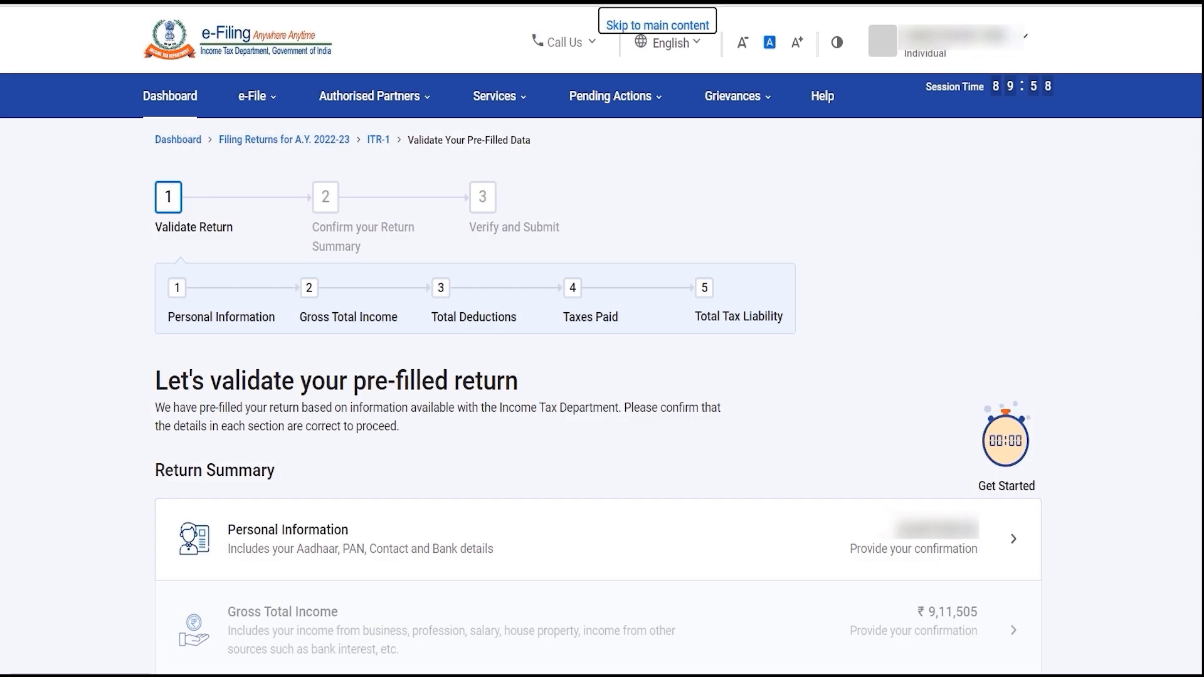
scroll(795, 393, "down", 1)
scroll(1006, 409, "down", 4)
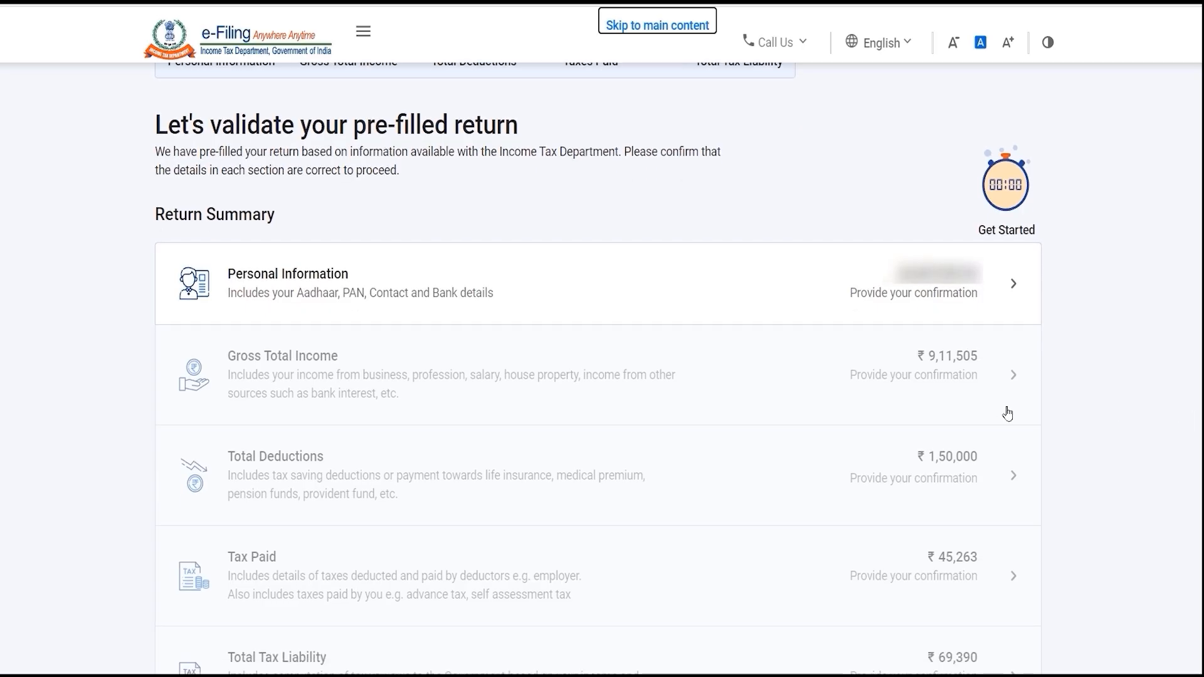
left_click(991, 286)
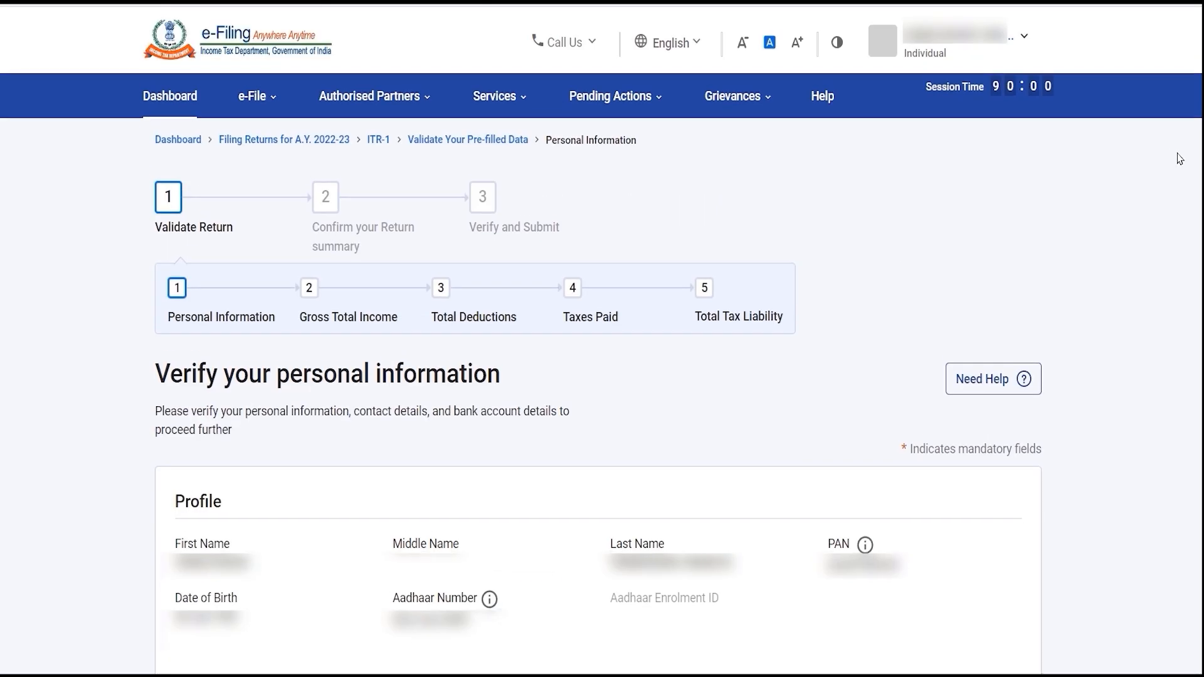
- Check the profile and contact details and set the Nature of Employment to Others
scroll(598, 401, "down", 8)
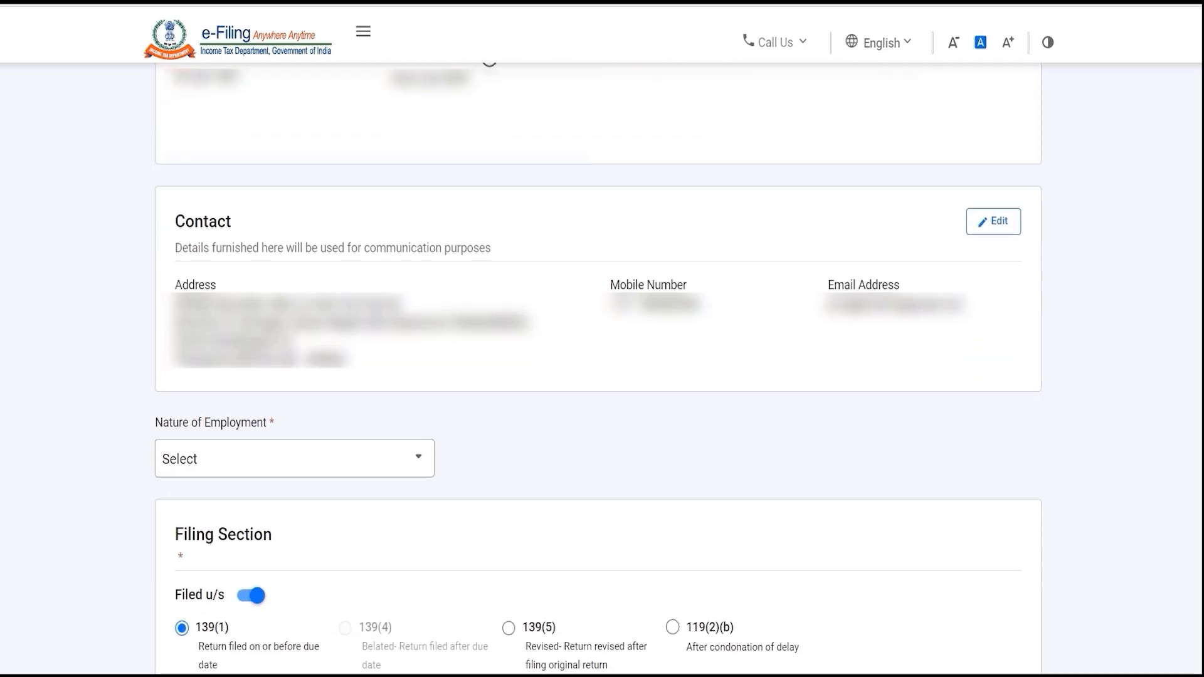
scroll(598, 401, "up", 4)
scroll(598, 401, "up", 1)
scroll(598, 402, "down", 1)
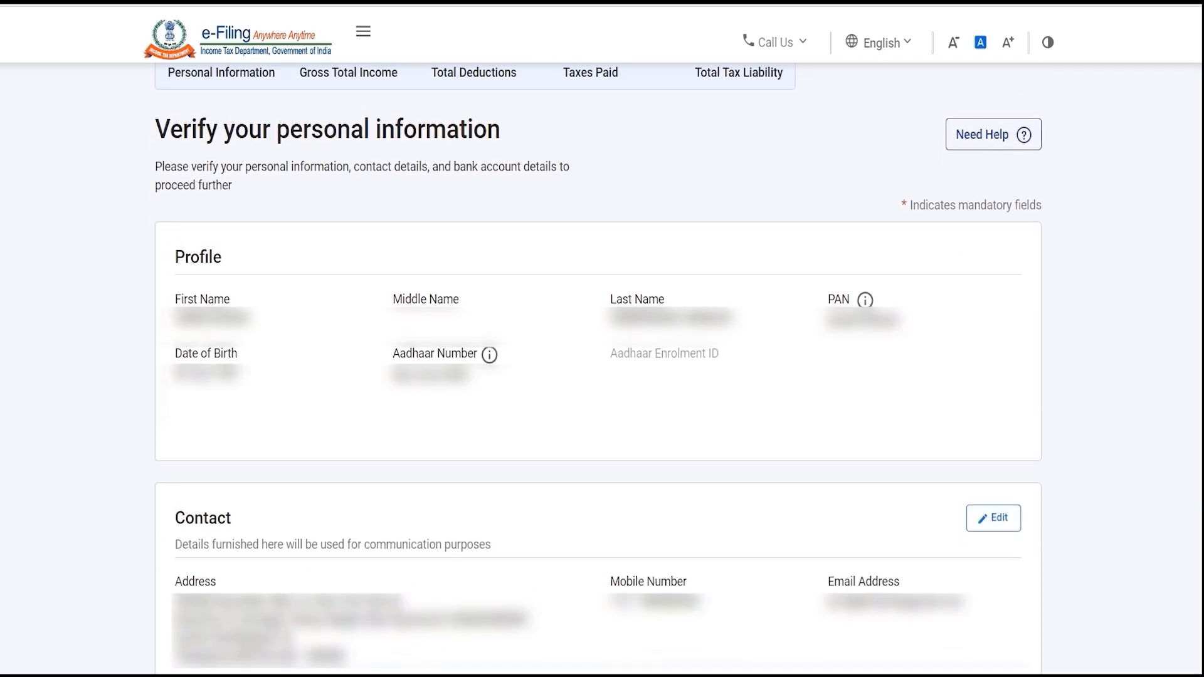
scroll(598, 402, "down", 6)
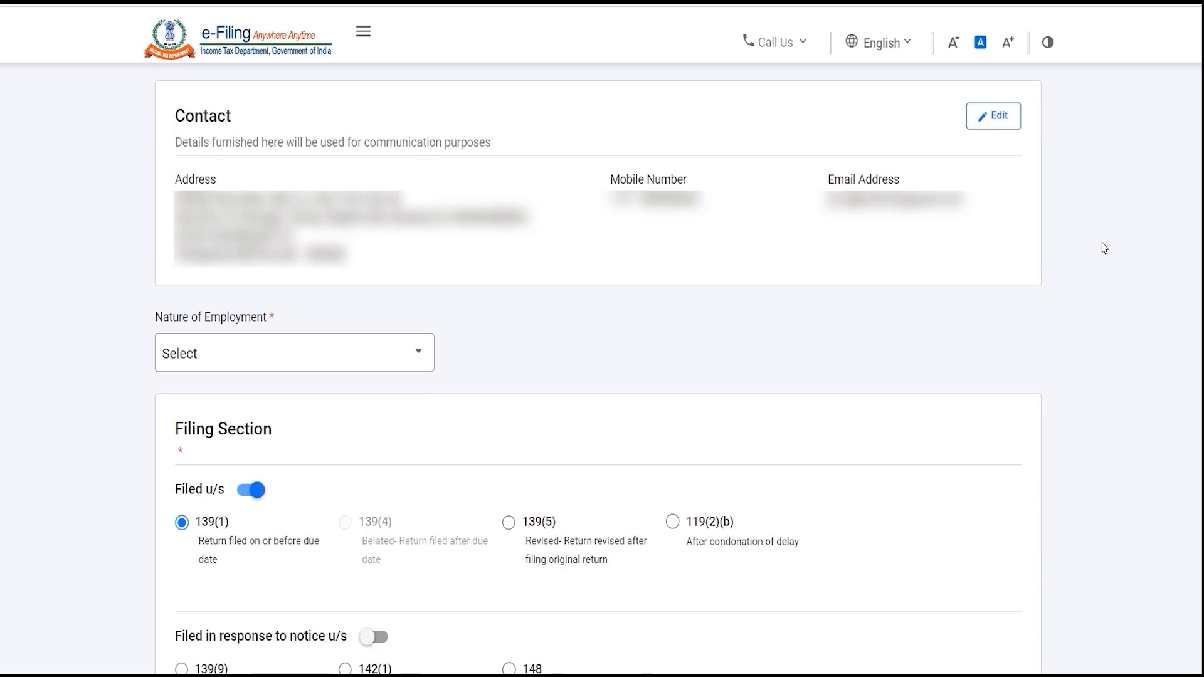
scroll(304, 506, "down", 1)
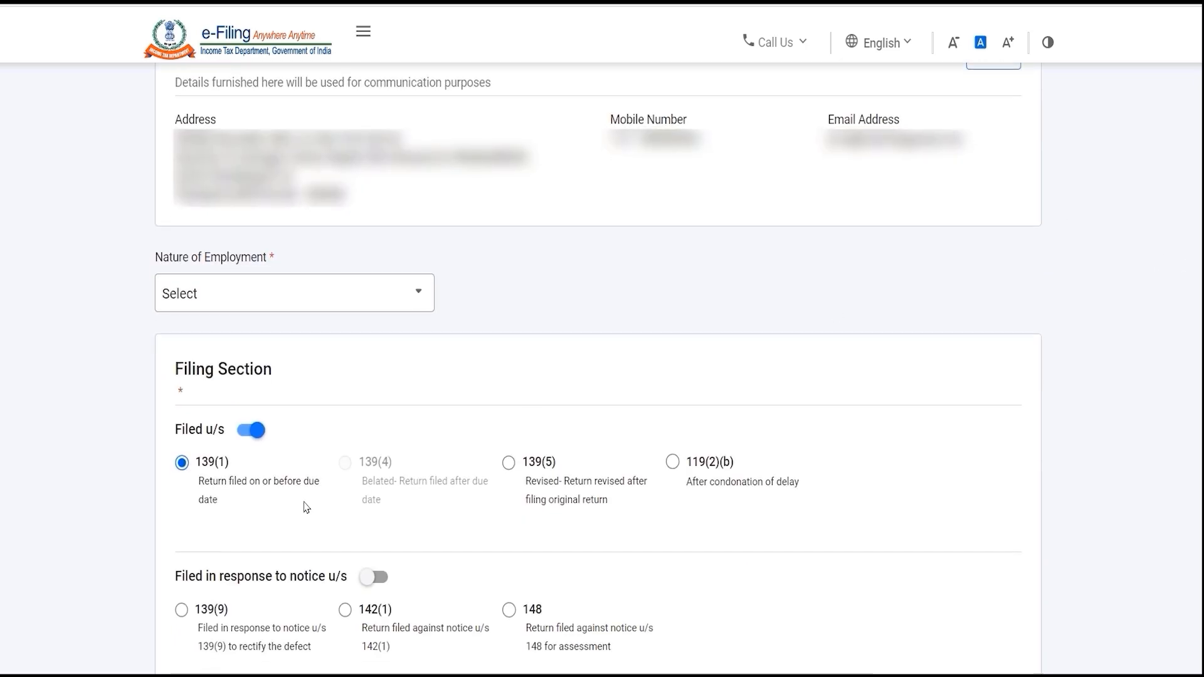
left_click(340, 310)
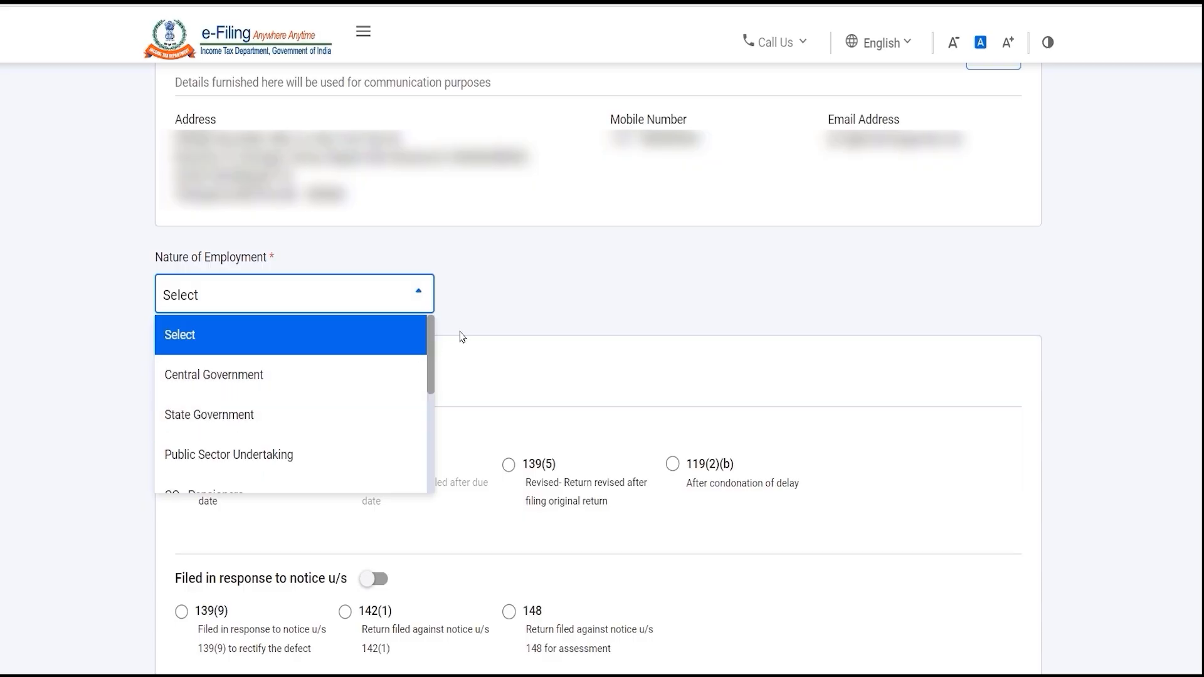
left_click_drag(429, 352, 431, 453)
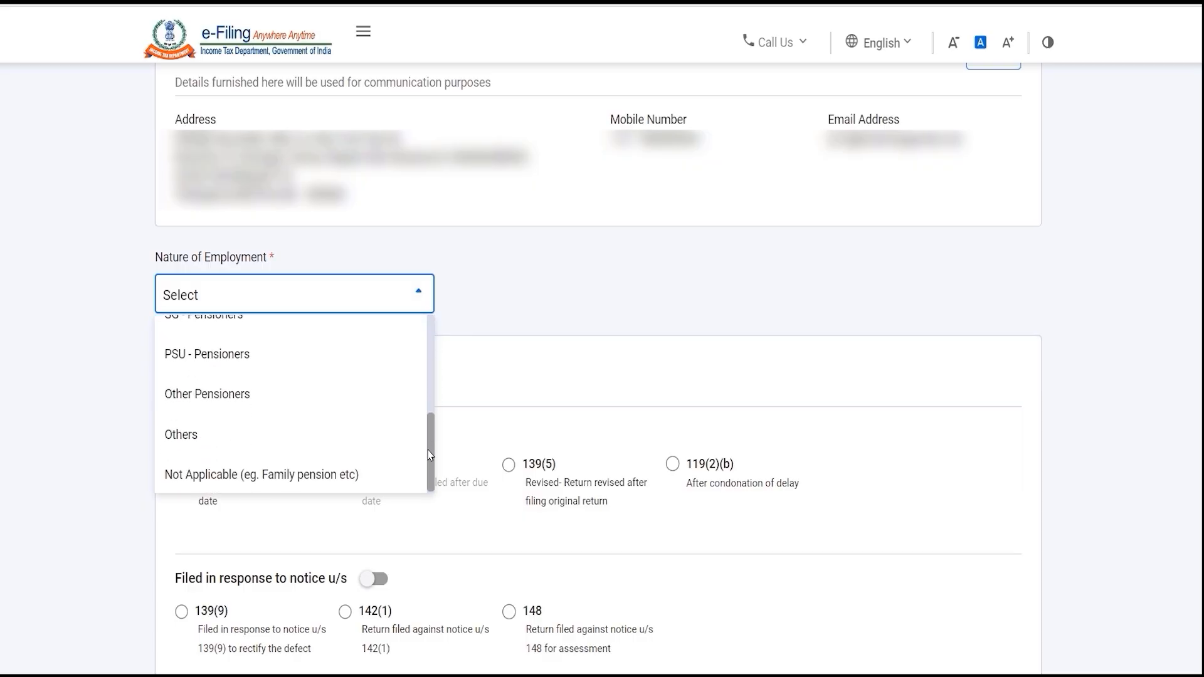
left_click(259, 446)
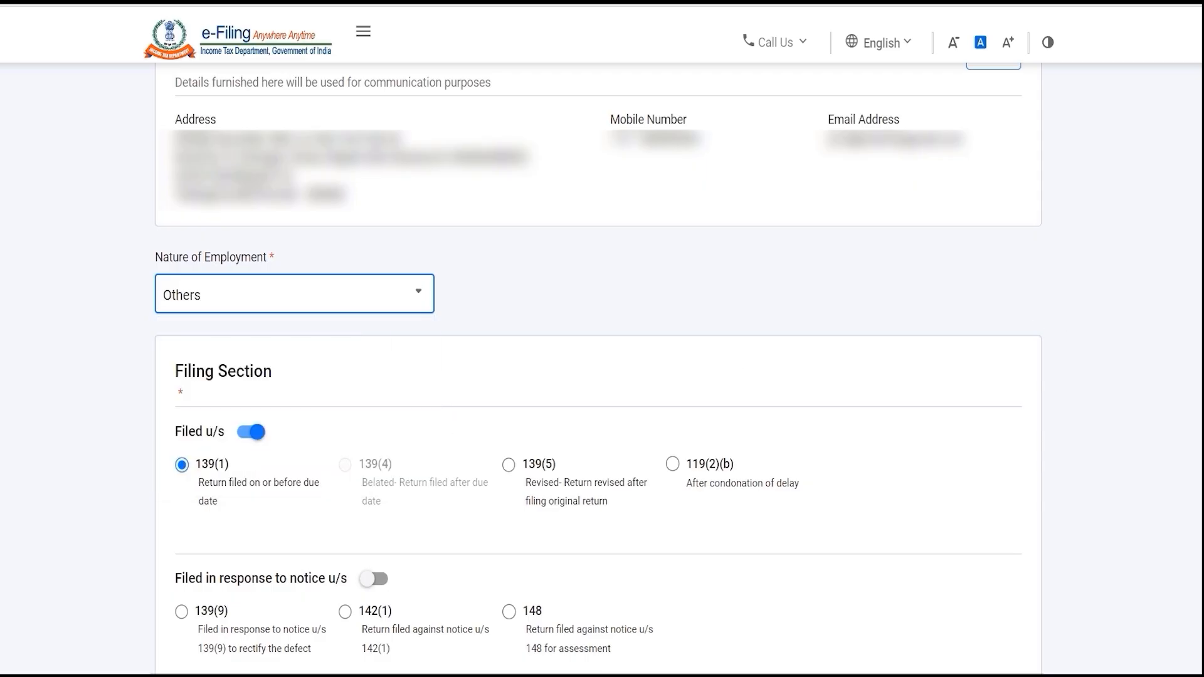
- Examine the Filing Section's filed-under options, notice response options, original return fields and new tax regime question
scroll(598, 357, "down", 3)
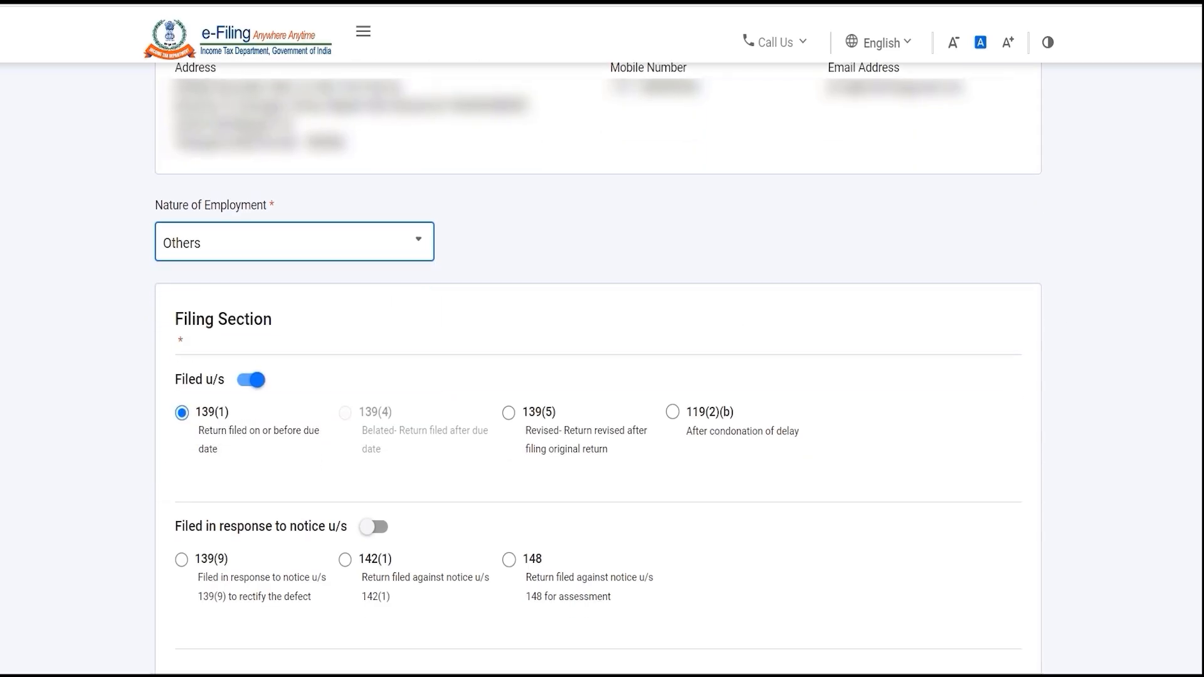
scroll(598, 370, "down", 2)
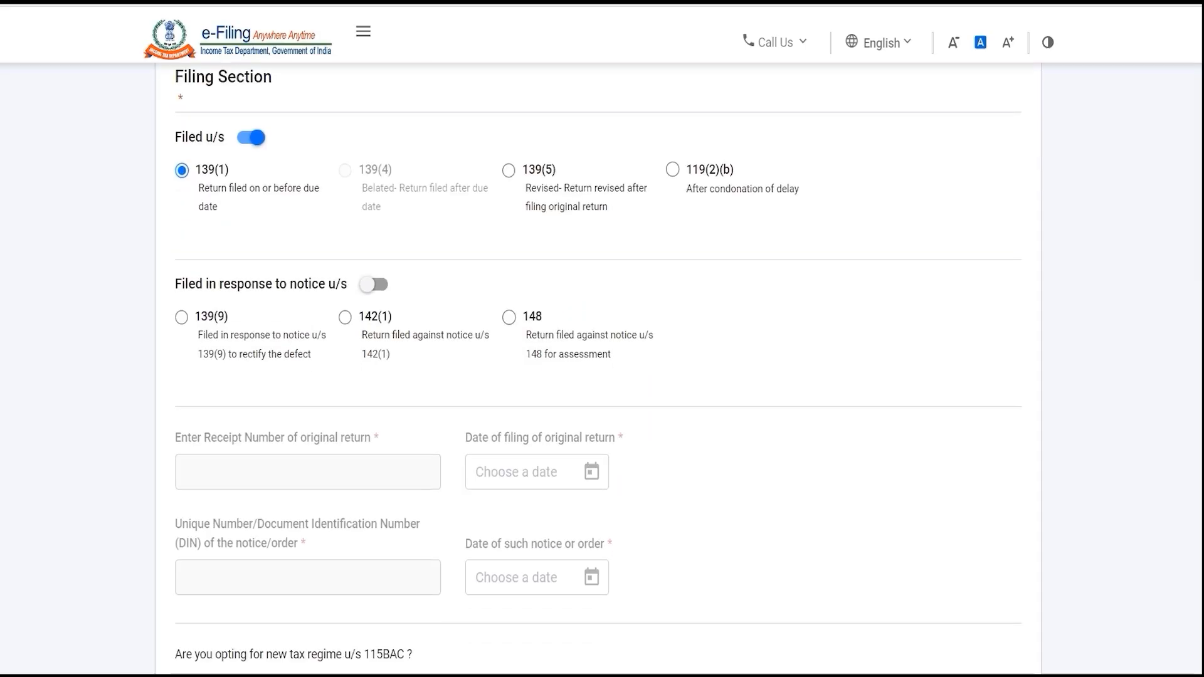
scroll(598, 370, "down", 2)
scroll(599, 370, "up", 3)
scroll(805, 408, "up", 3)
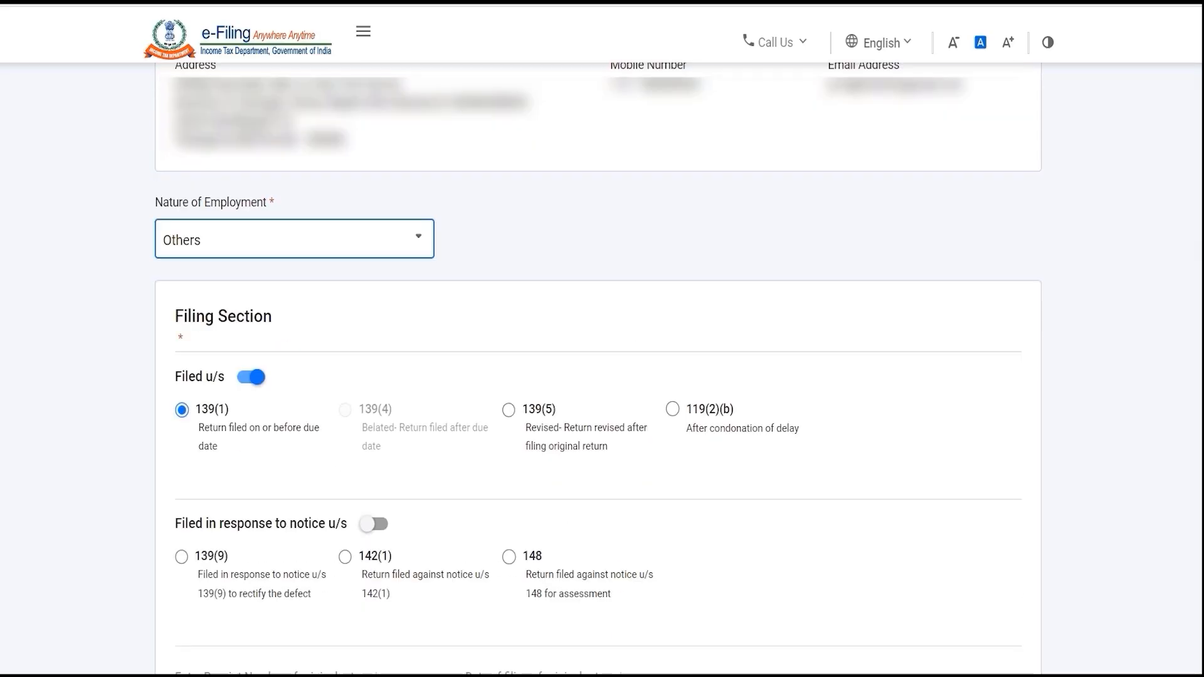
scroll(804, 409, "down", 2)
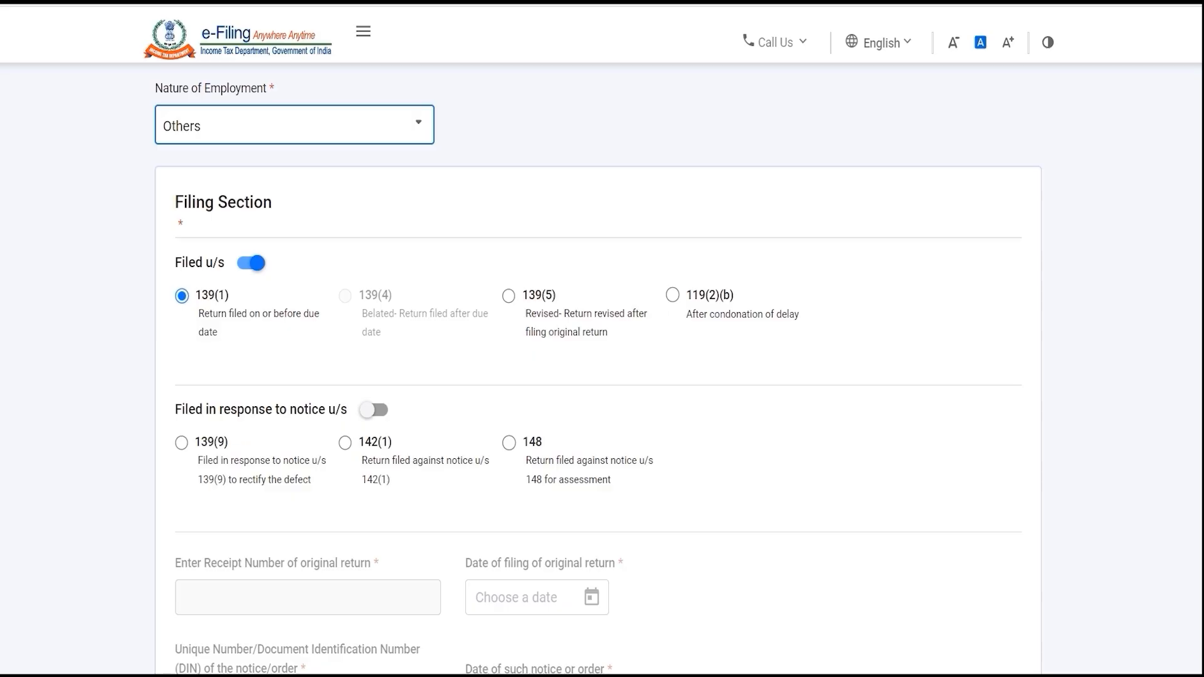
scroll(598, 368, "down", 2)
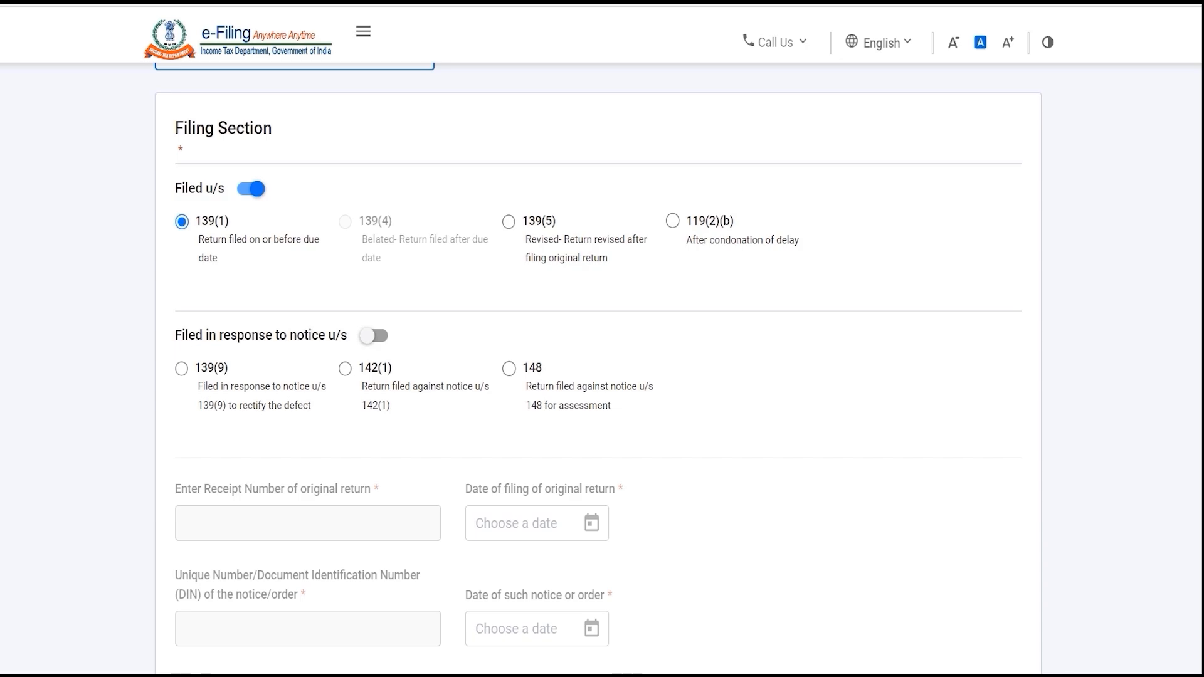
scroll(599, 369, "down", 3)
scroll(298, 228, "down", 10)
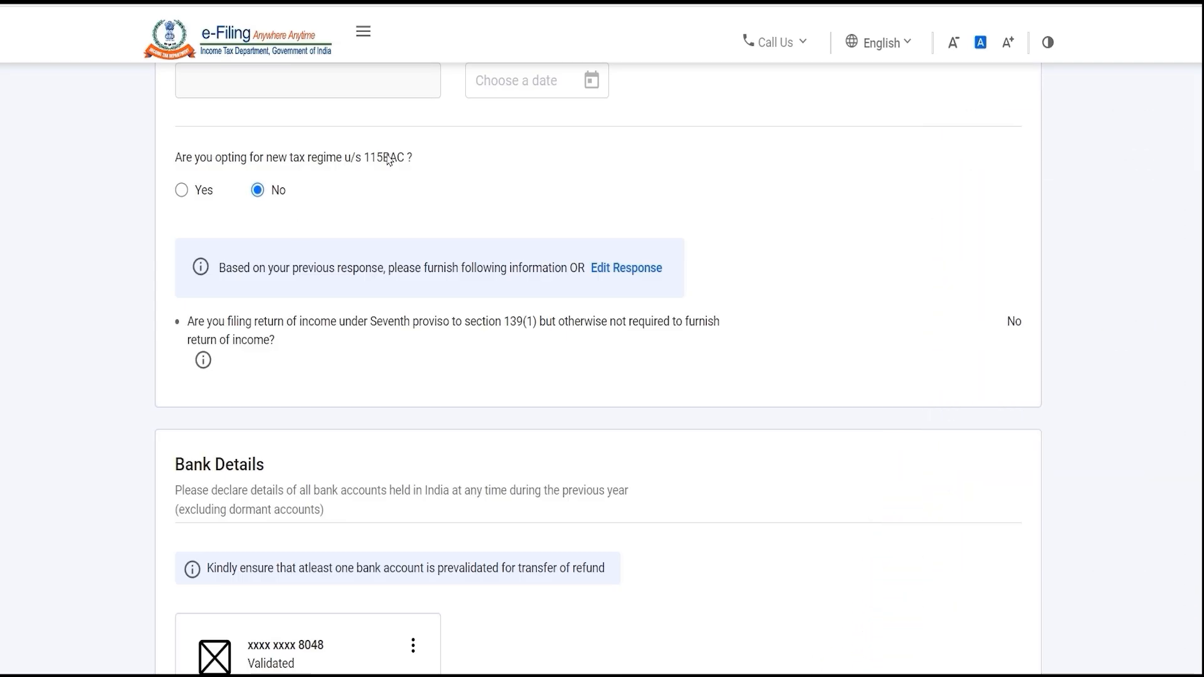
- Try opting for the new tax regime u/s 115BAC, accepting its conditions, and set the answer back to No
left_click(195, 190)
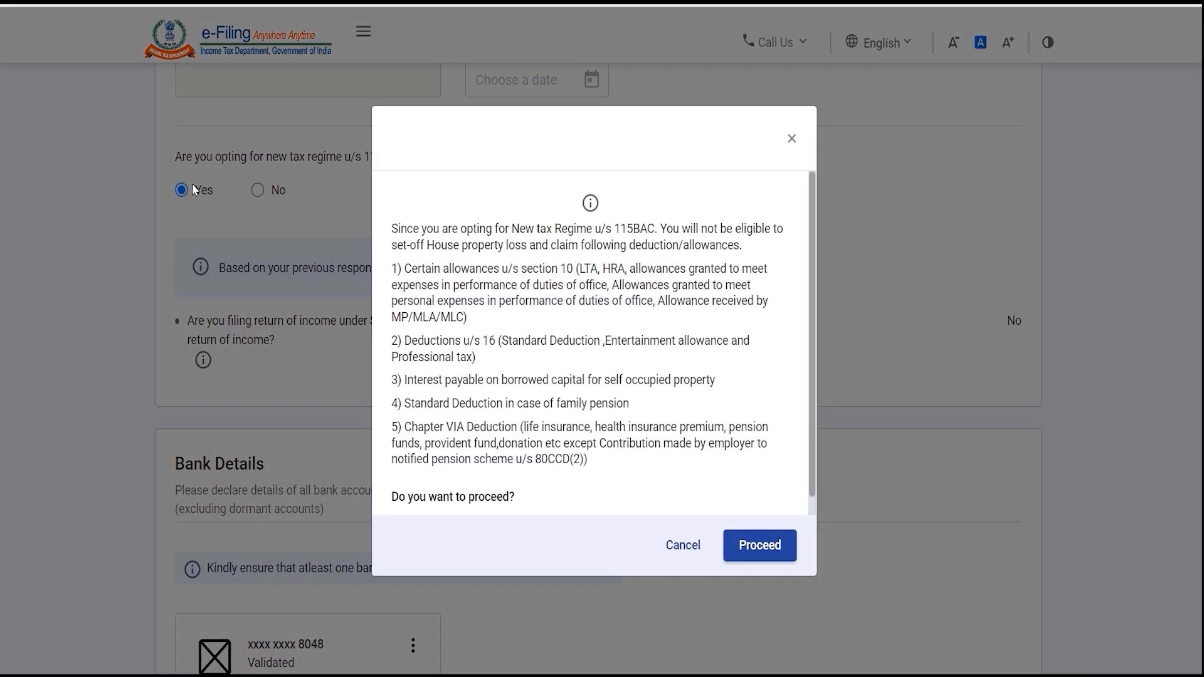
left_click(757, 549)
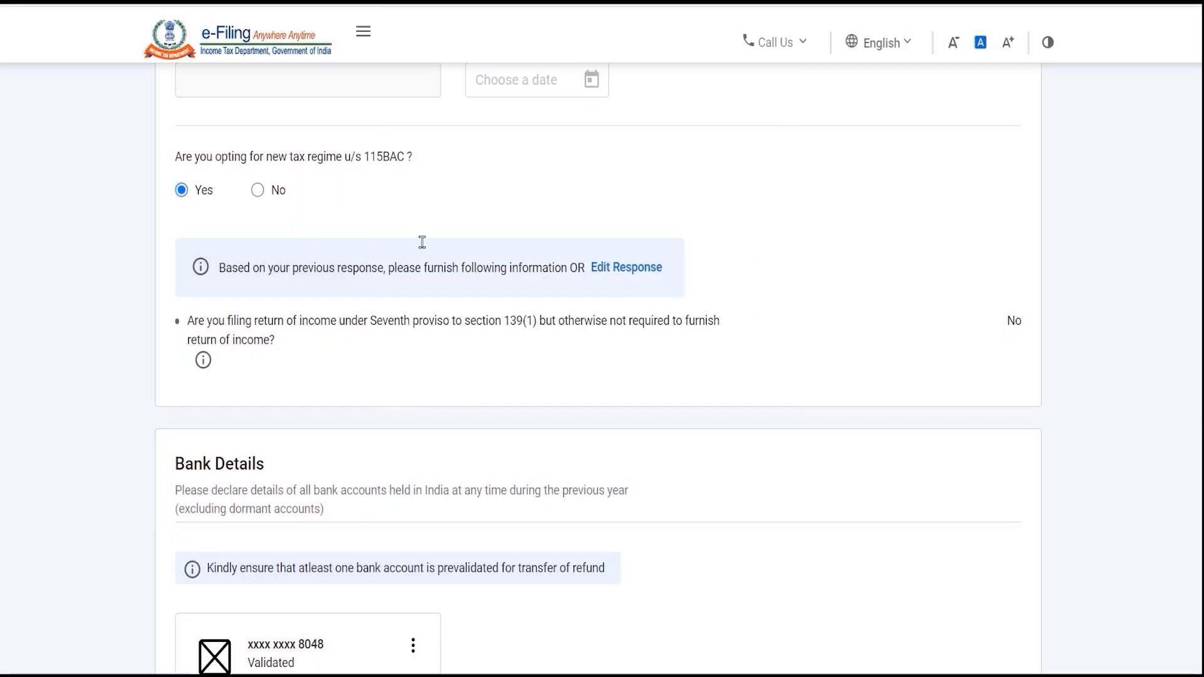
left_click(264, 192)
- Select the validated bank account in Bank Details for the refund
scroll(1127, 389, "down", 1)
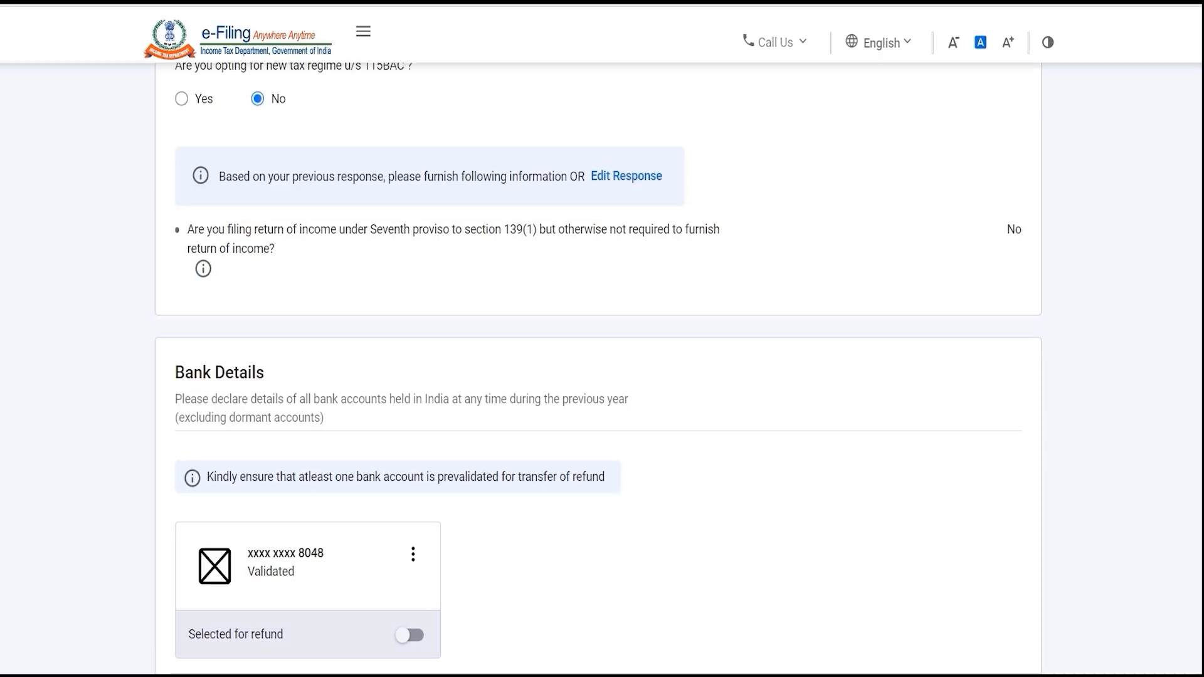
scroll(812, 484, "down", 3)
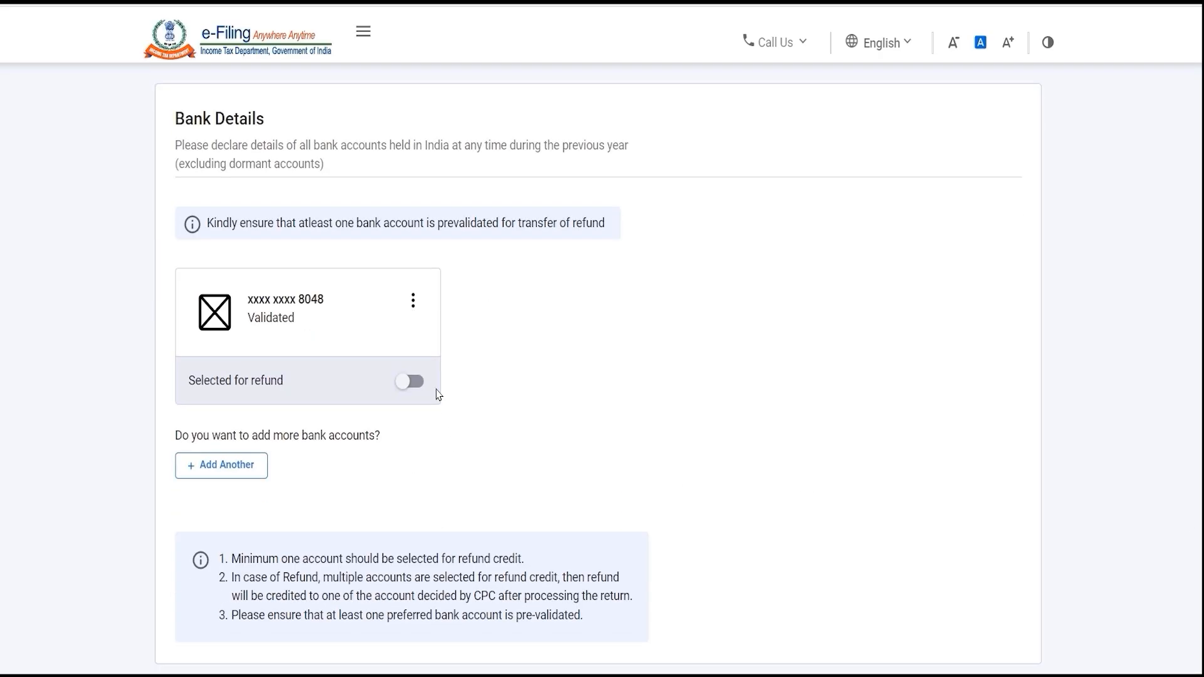
left_click(424, 387)
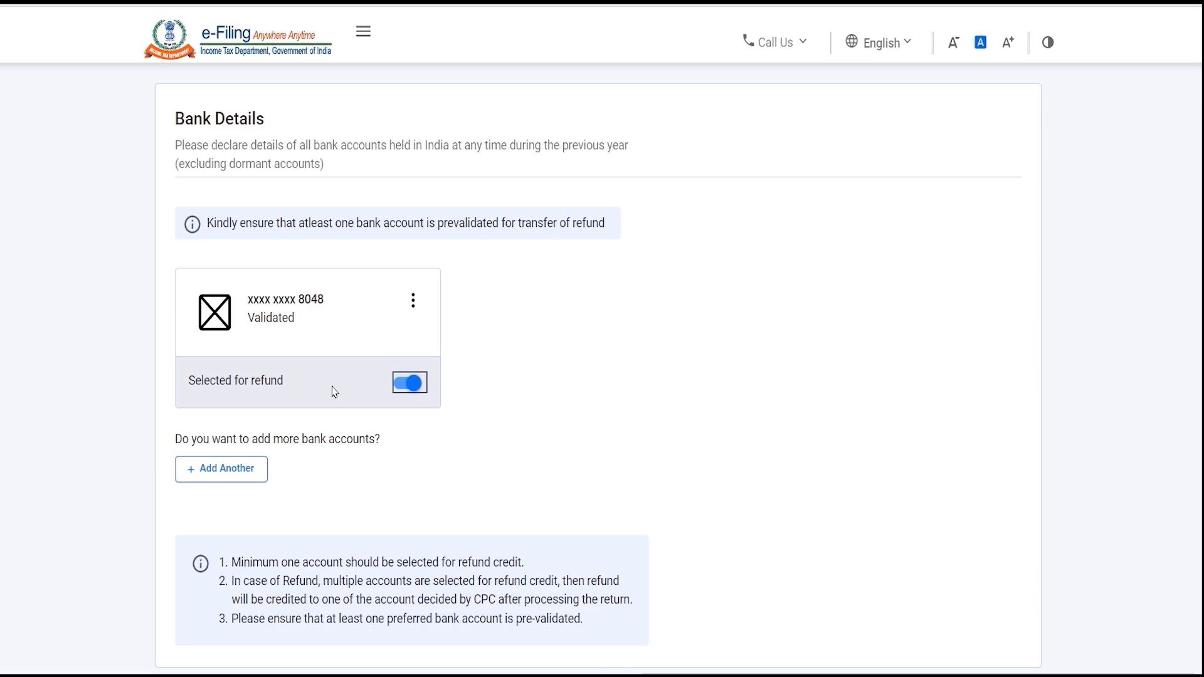
left_click(255, 330)
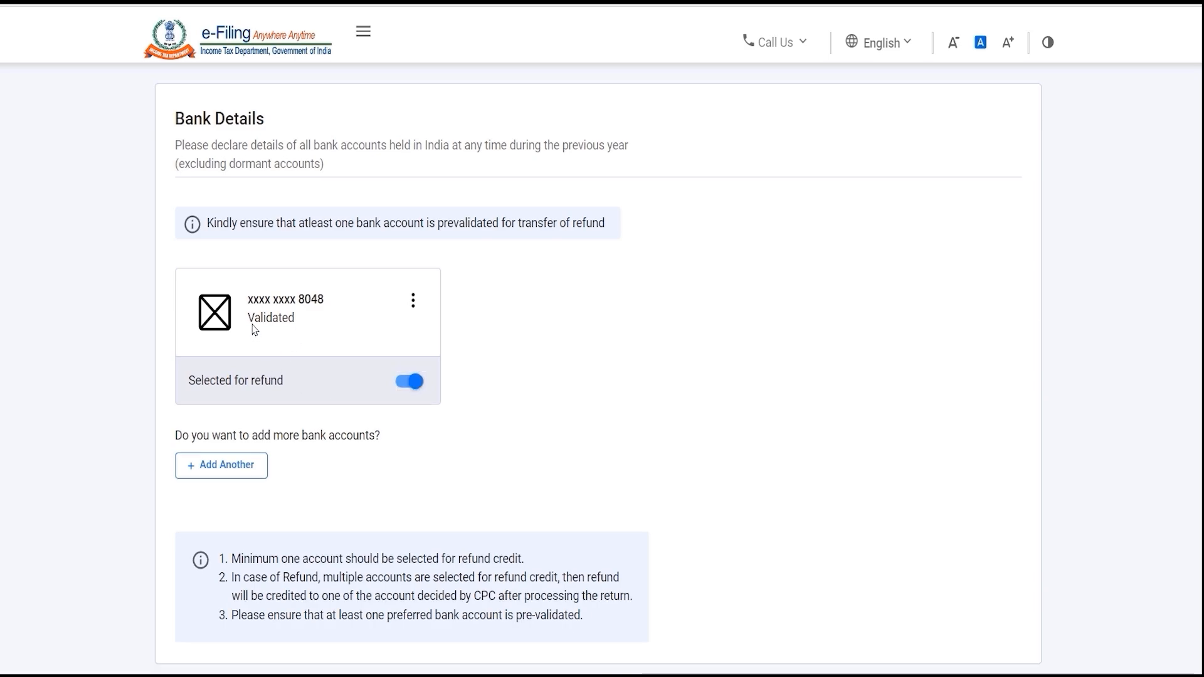
left_click_drag(254, 331, 296, 341)
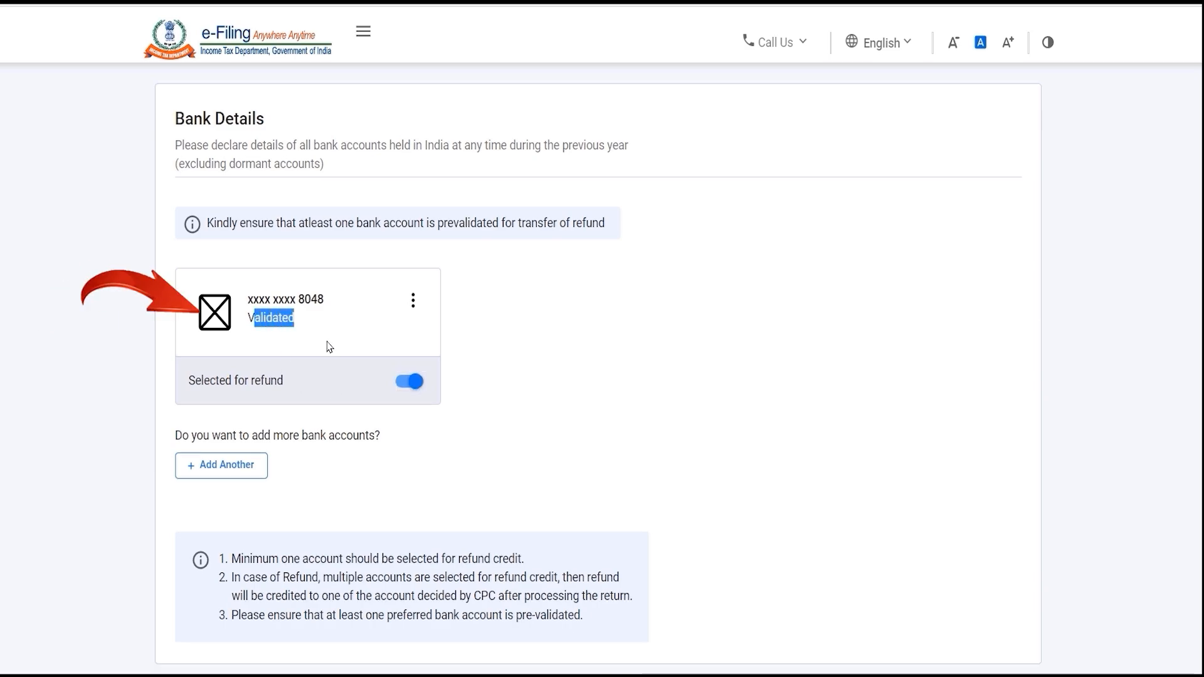
left_click(330, 347)
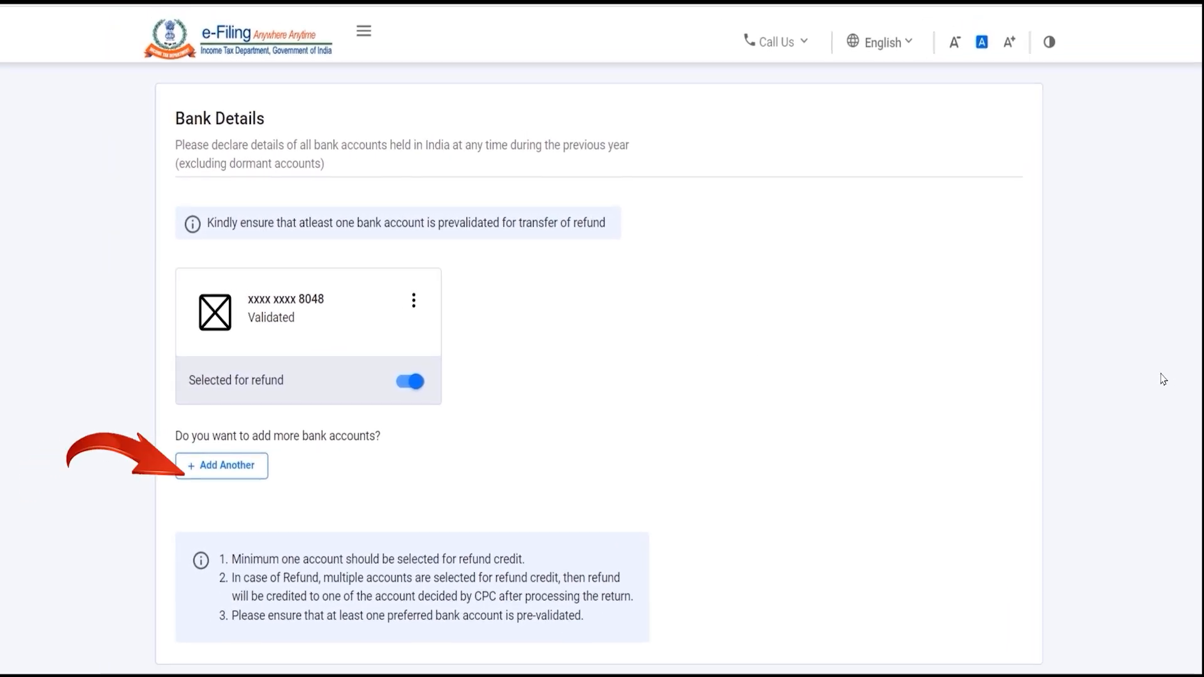
- Cancel the redirect for adding another bank account and confirm the Personal Information section
left_click(236, 472)
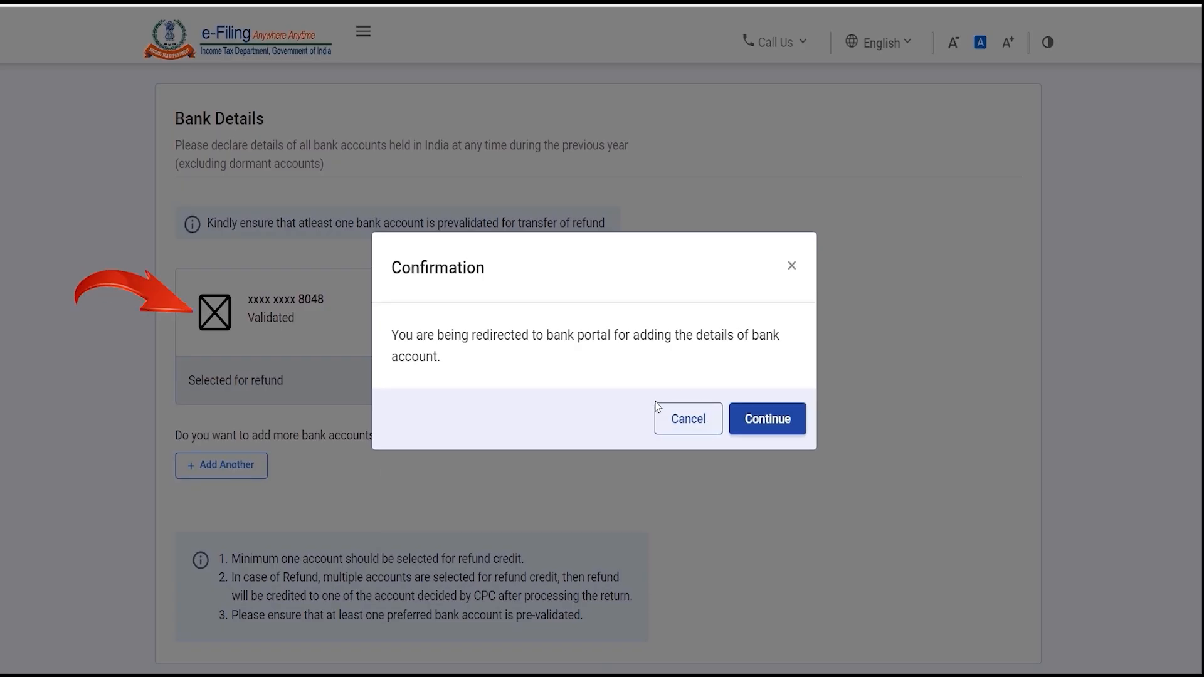
left_click(686, 418)
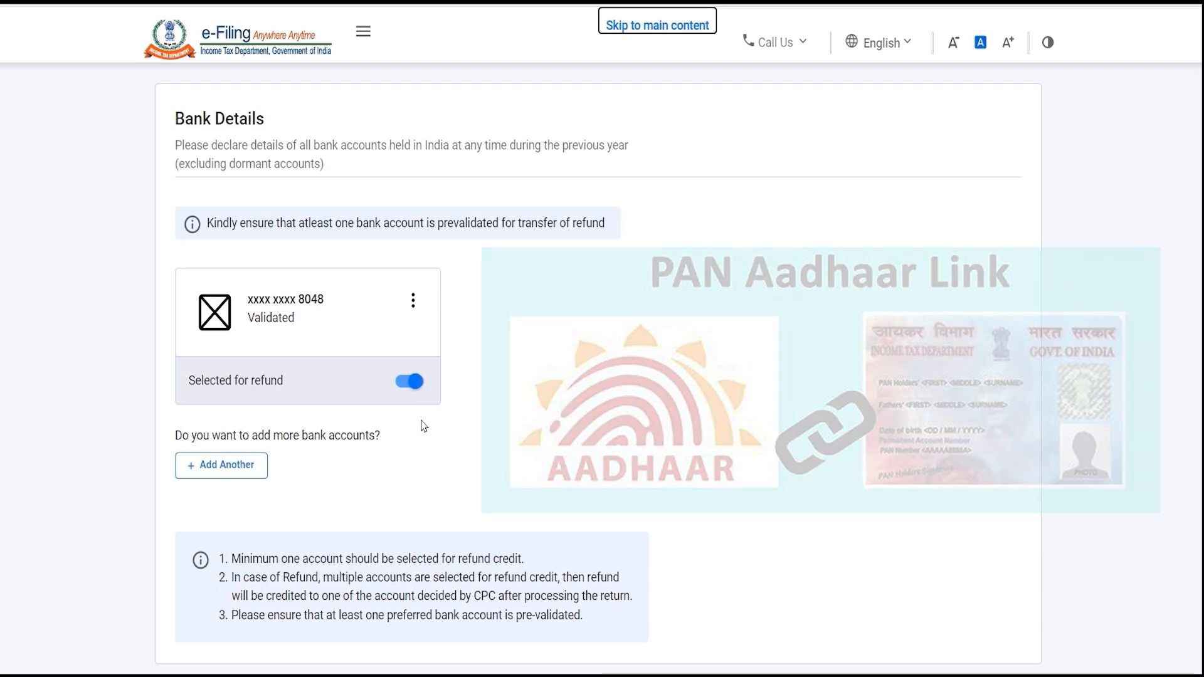
scroll(422, 425, "down", 3)
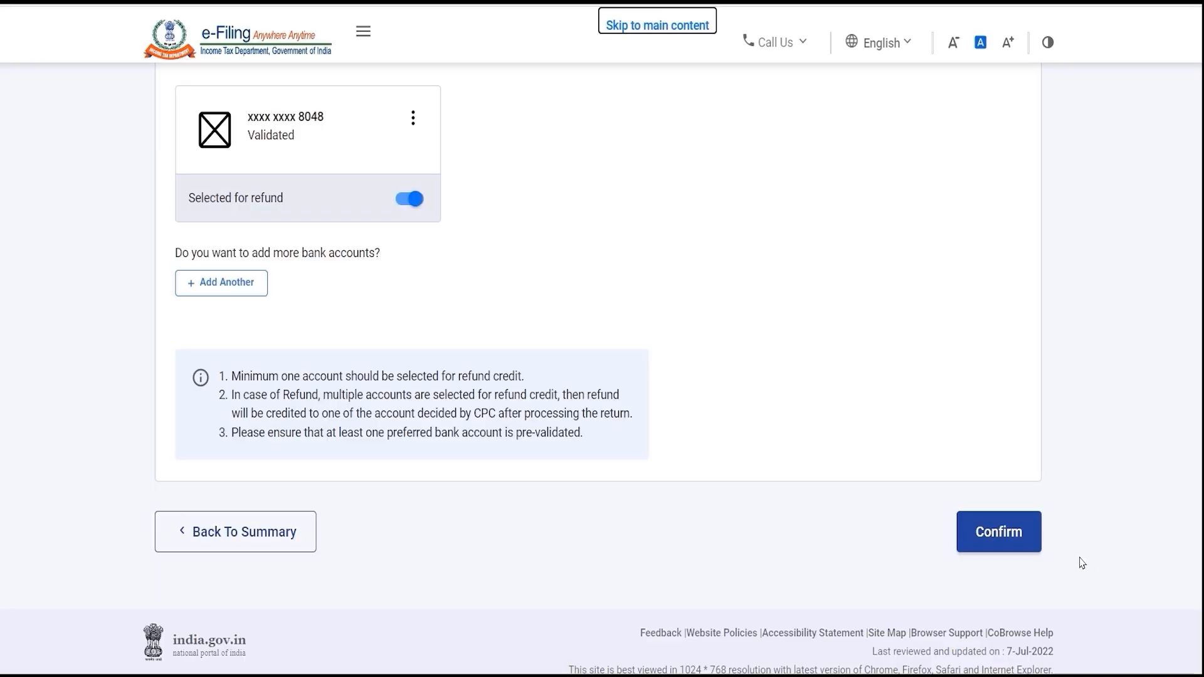
left_click(990, 535)
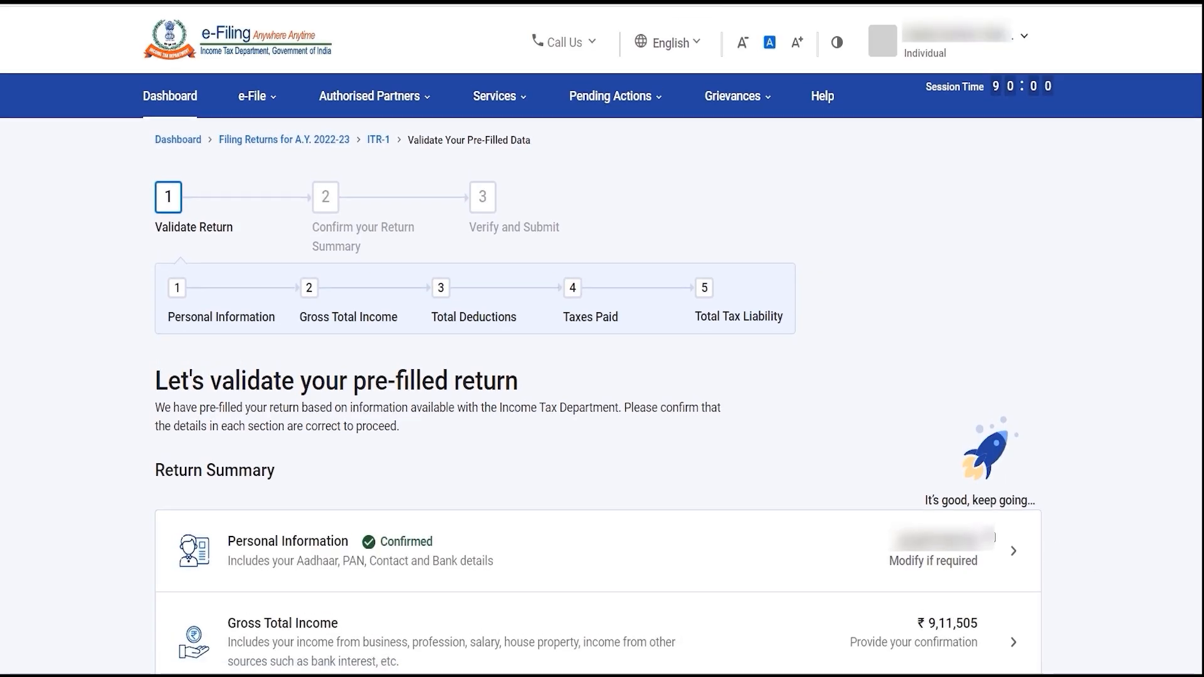
- Open the Gross Total Income section from the Return Summary and look through its Salary Exemption questions
scroll(602, 401, "down", 4)
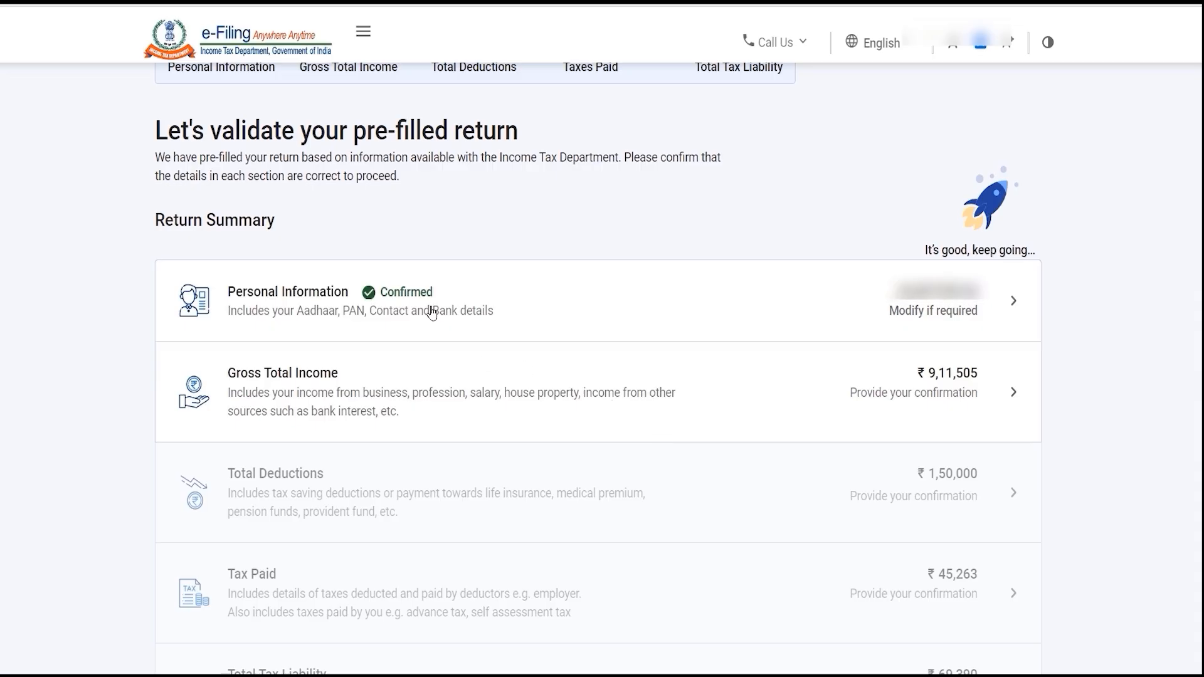
left_click(1000, 395)
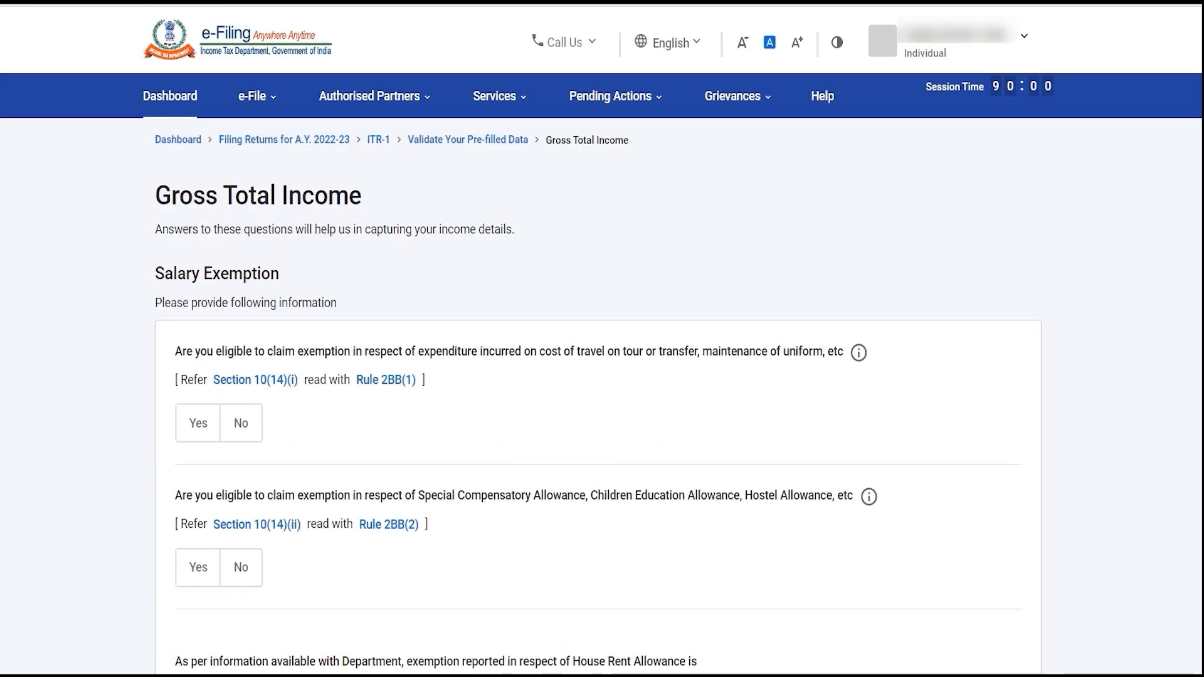
scroll(676, 326, "down", 3)
scroll(676, 326, "up", 2)
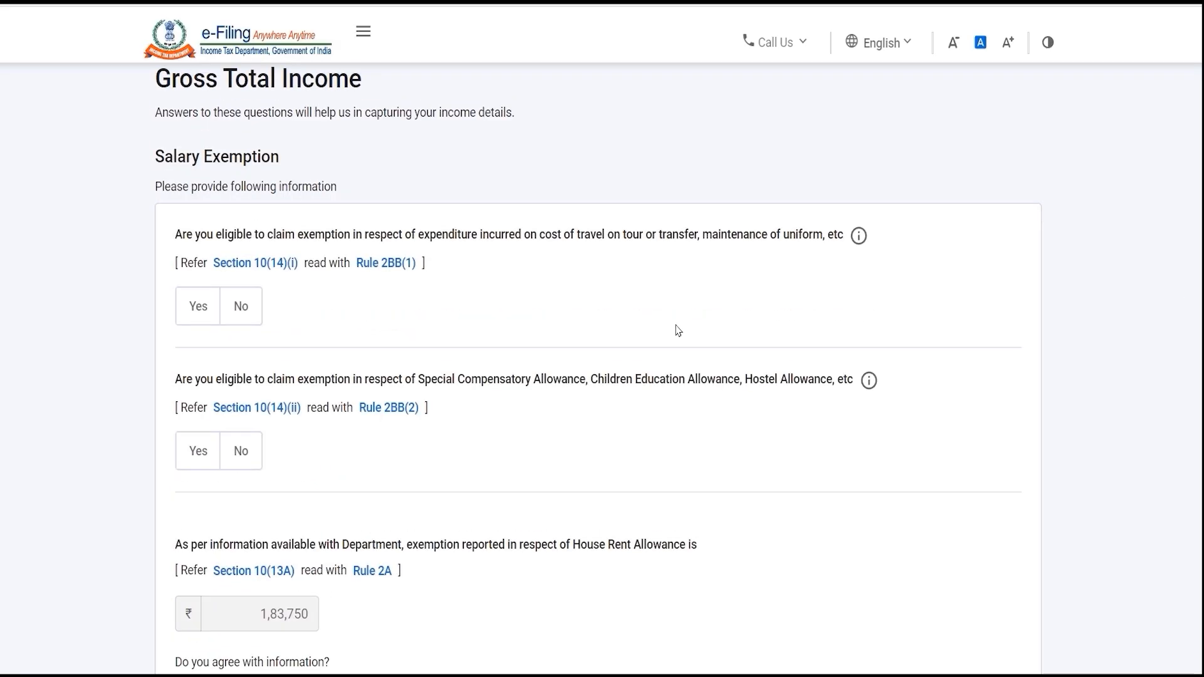
scroll(1201, 514, "down", 6)
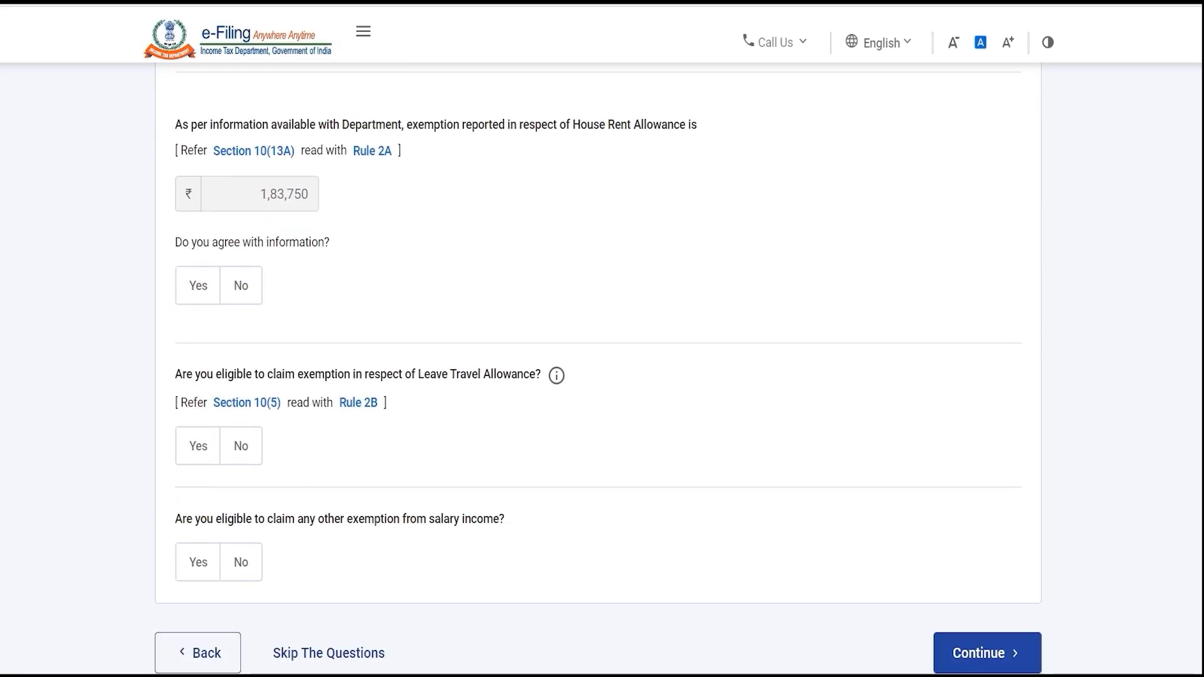
scroll(567, 324, "up", 10)
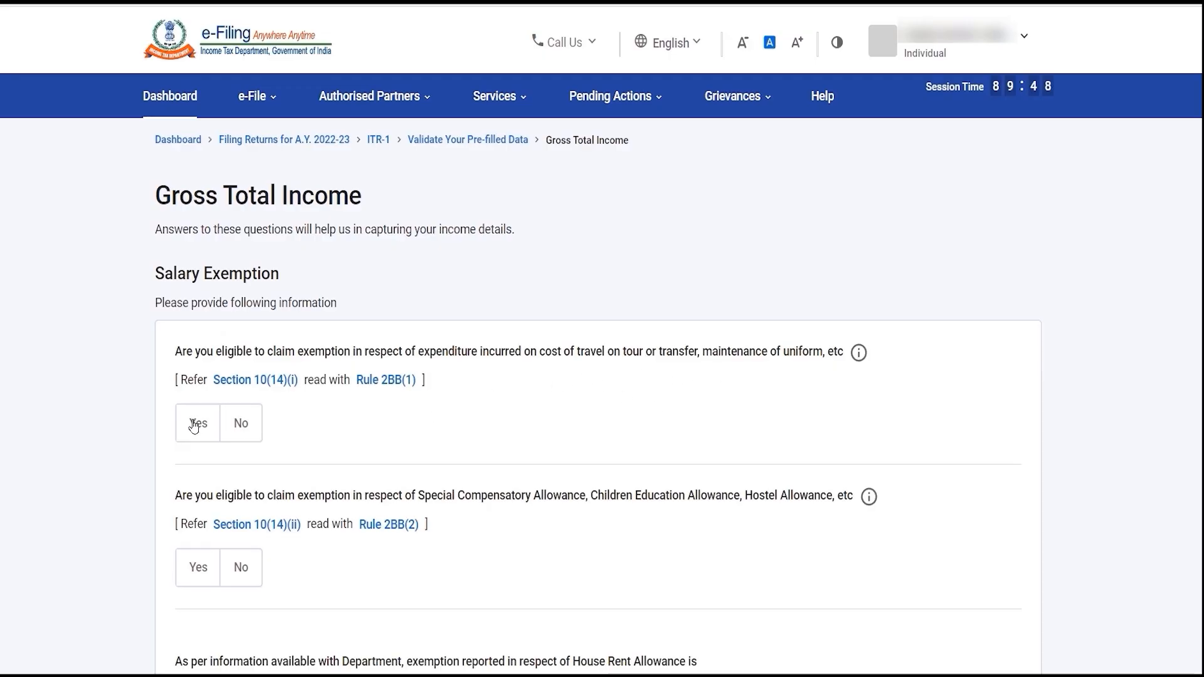
- Try claiming a Section 10(14)(i) exemption with an amount of 545
left_click(193, 425)
left_click(249, 502)
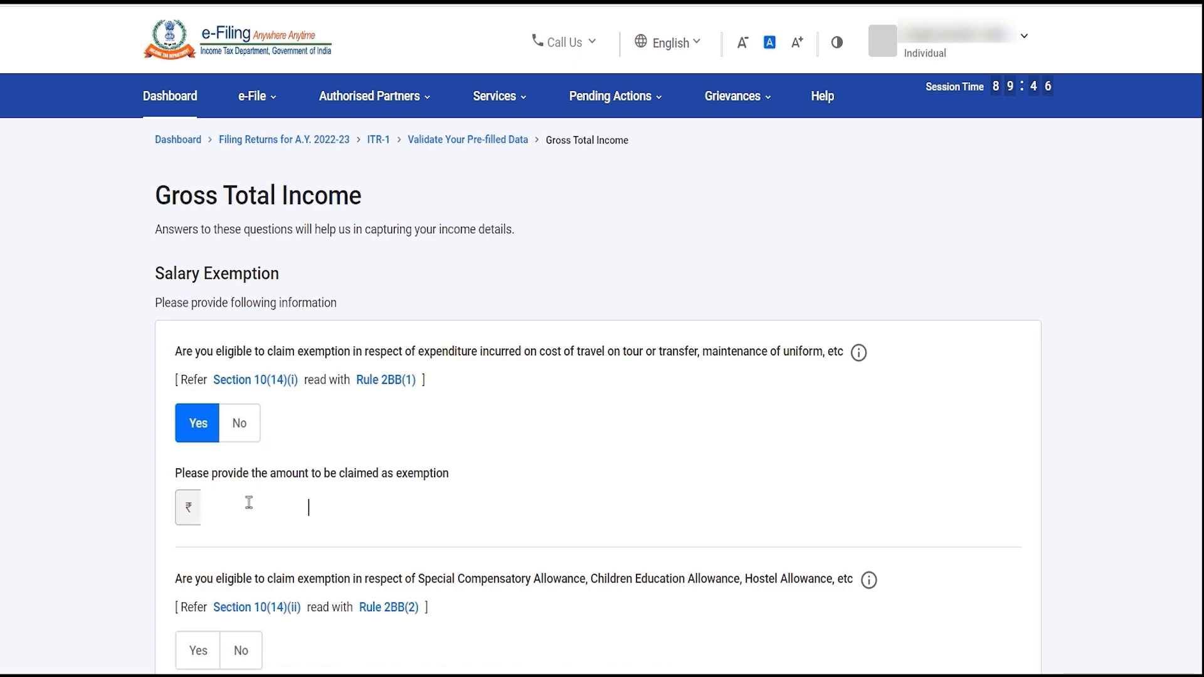
type("545")
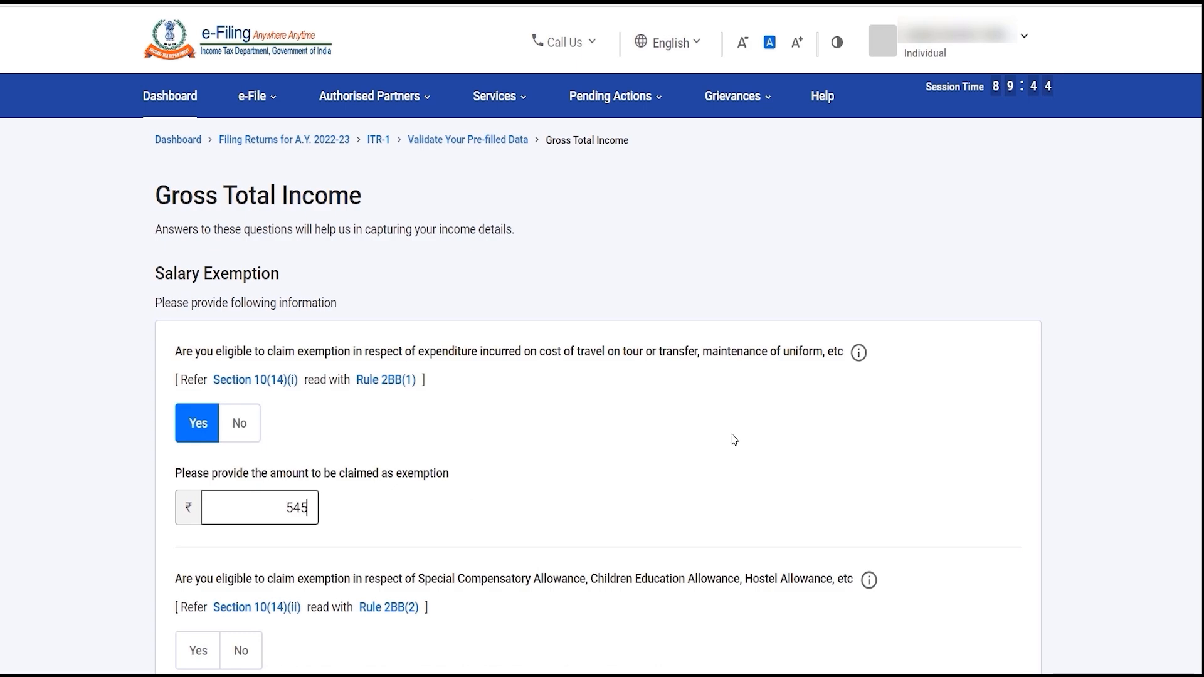
key("BackSpace")
- Answer No to the Section 10(14)(i) exemption and Yes to agreeing with the reported House Rent Allowance exemption
left_click(240, 425)
scroll(603, 376, "down", 4)
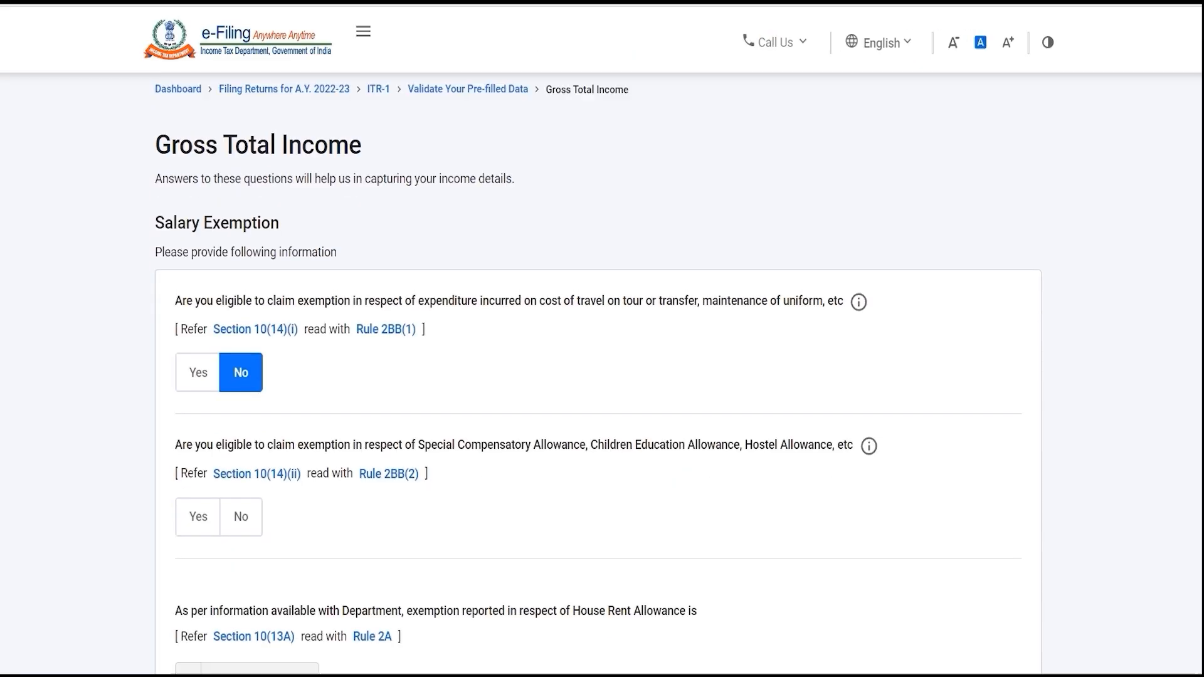
scroll(491, 500, "down", 1)
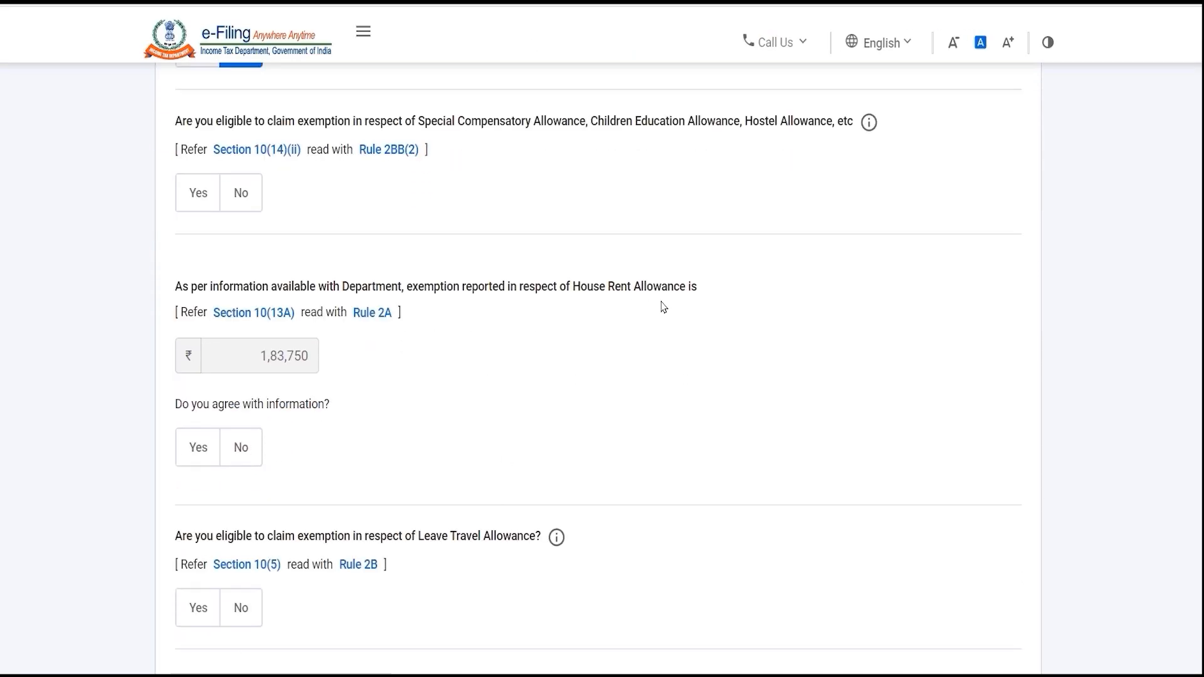
left_click(192, 454)
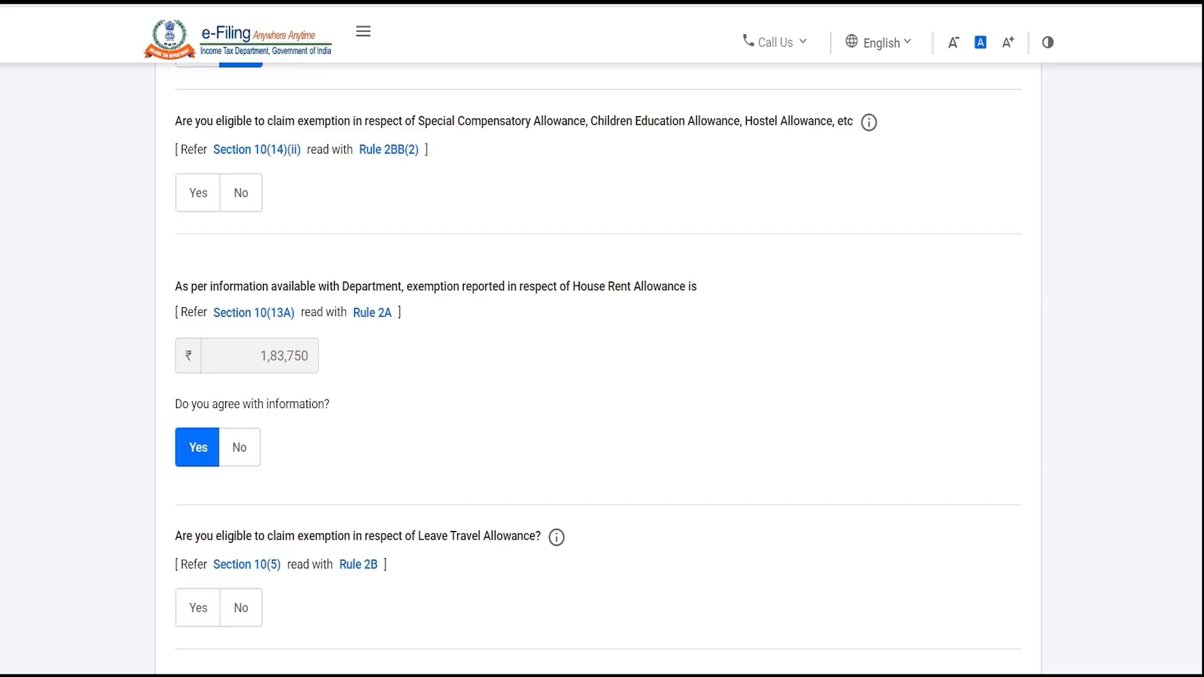
- Leave the Leave Travel Allowance and other salary exemption questions unanswered and continue to the income source verification
scroll(598, 368, "down", 5)
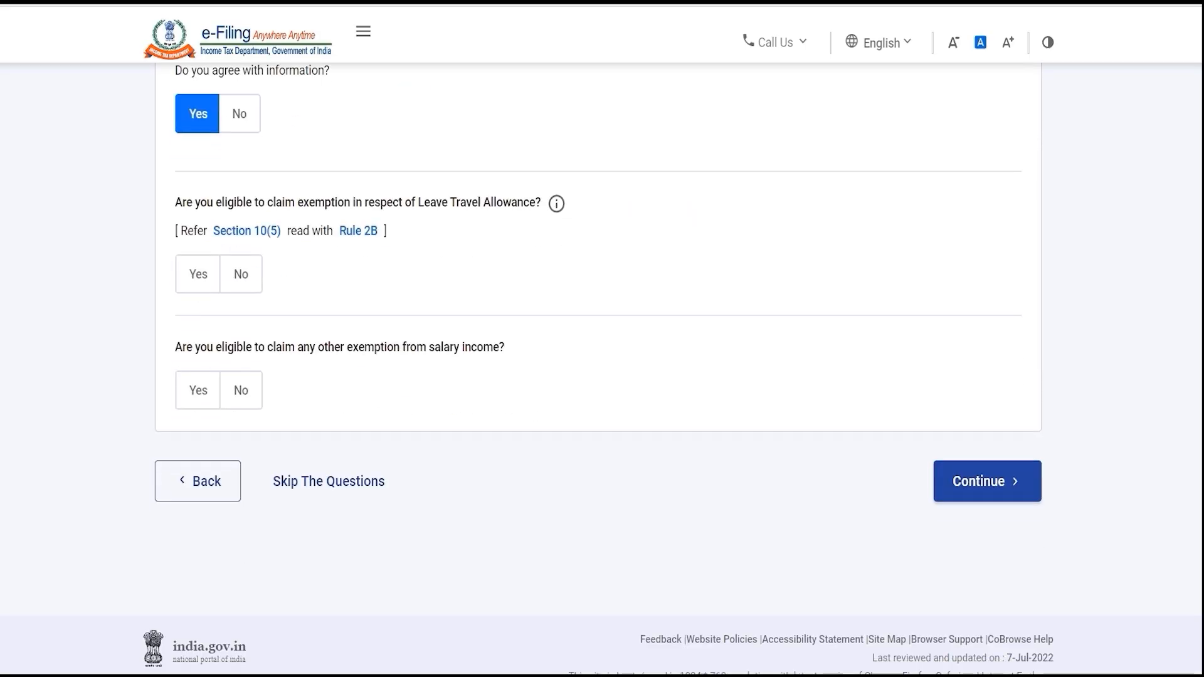
scroll(526, 525, "up", 1)
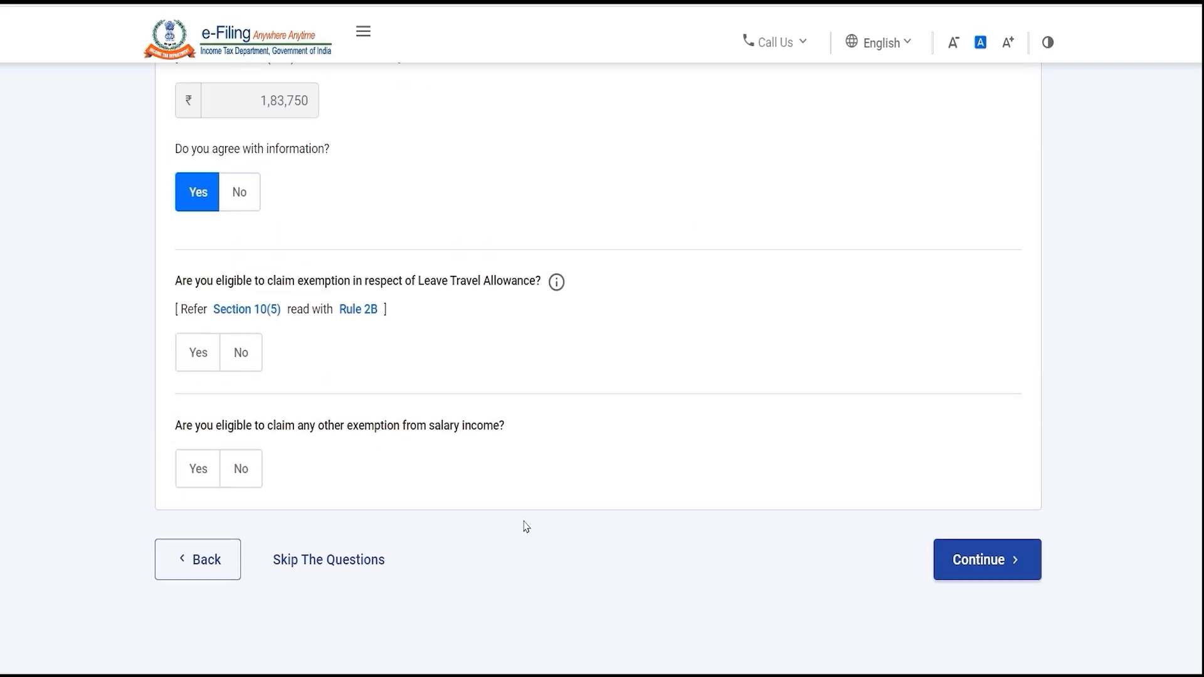
scroll(599, 339, "up", 1)
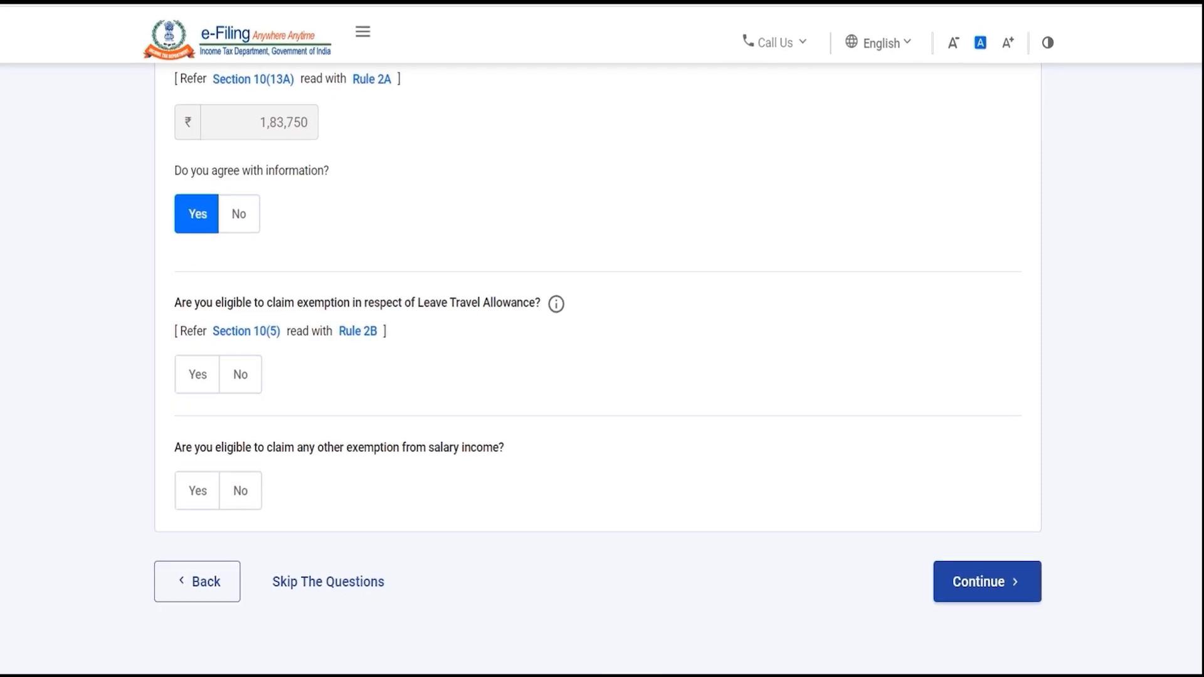
left_click(958, 578)
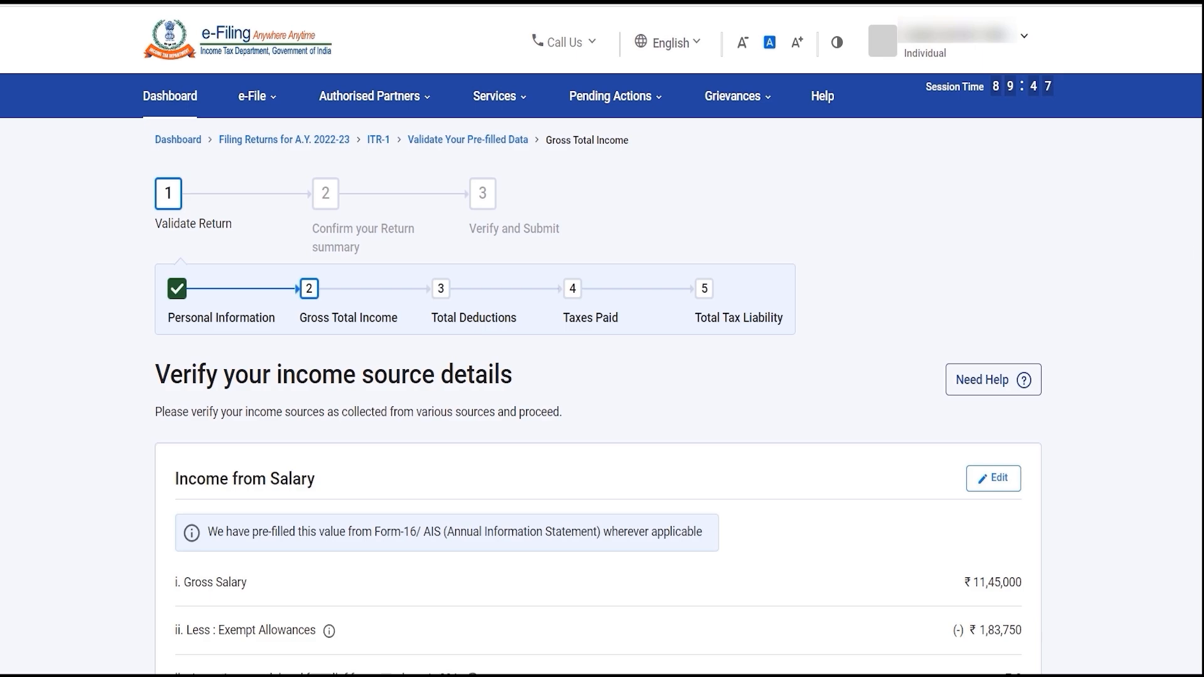
- Try adding a Self Occupied house property with 52200 as interest payable on borrowed capital, and clear the amount
scroll(598, 397, "down", 5)
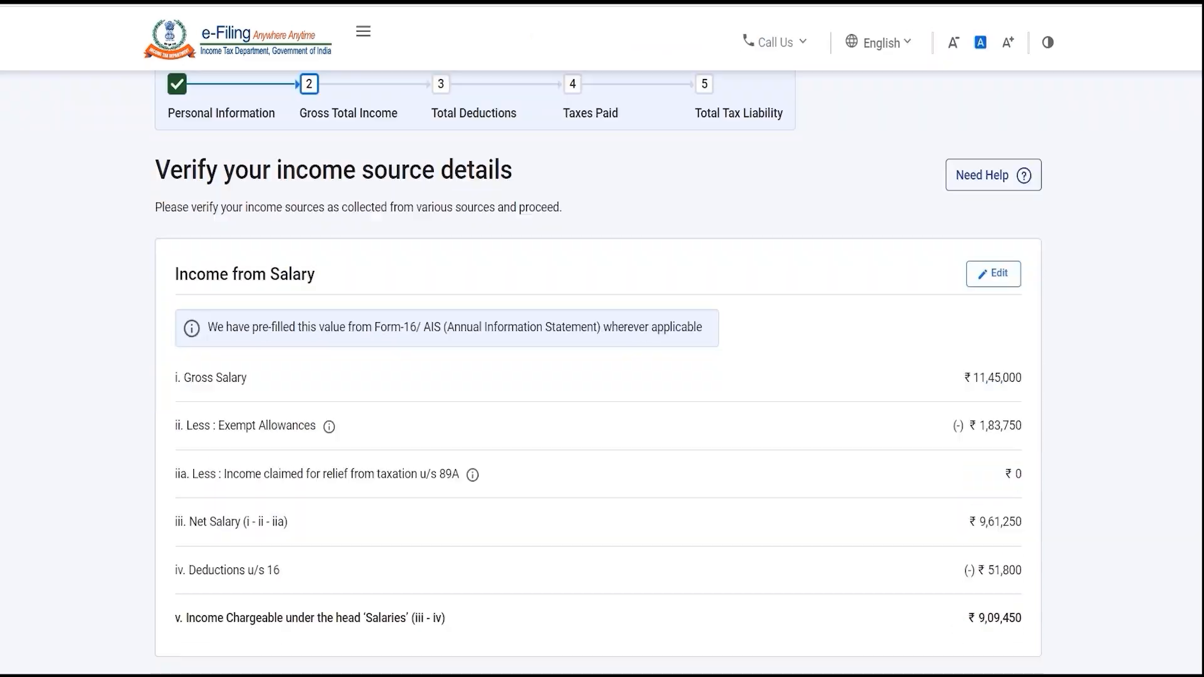
scroll(598, 397, "down", 2)
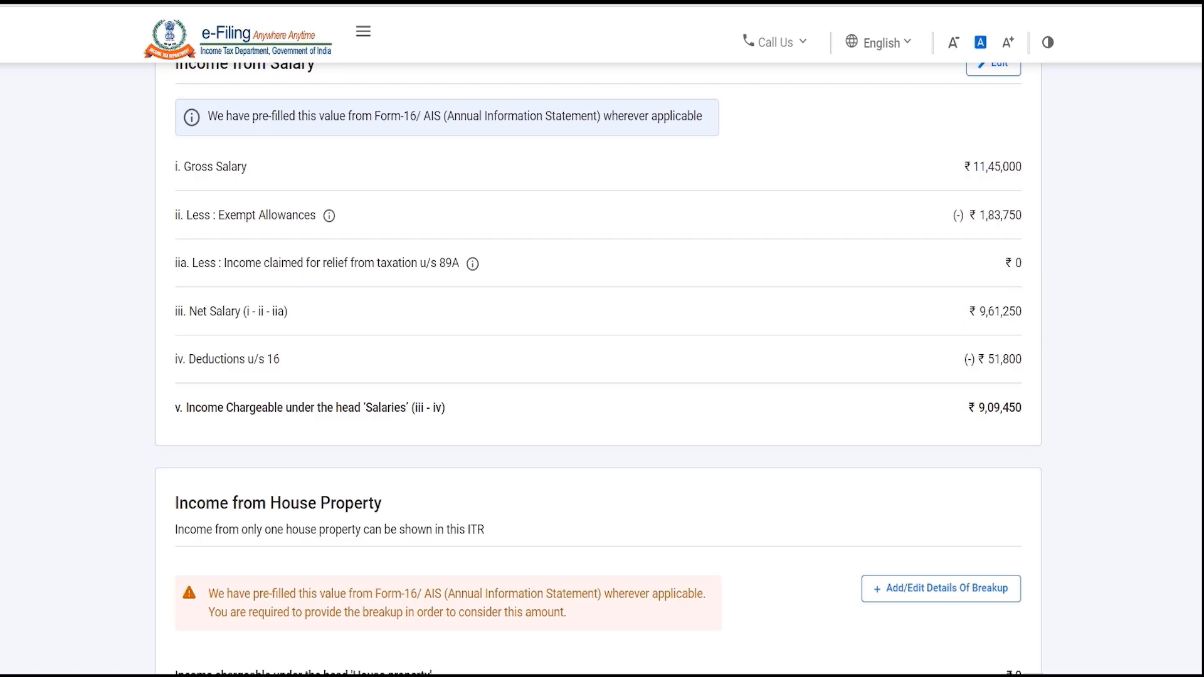
scroll(1164, 290, "down", 2)
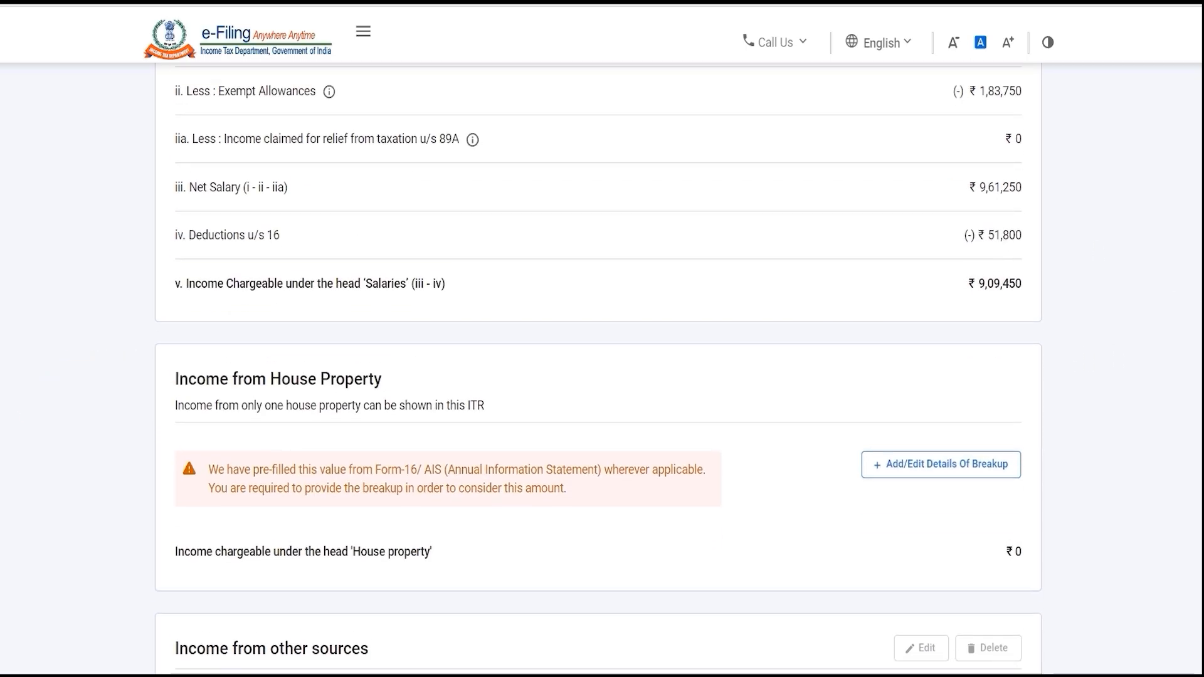
scroll(599, 370, "down", 4)
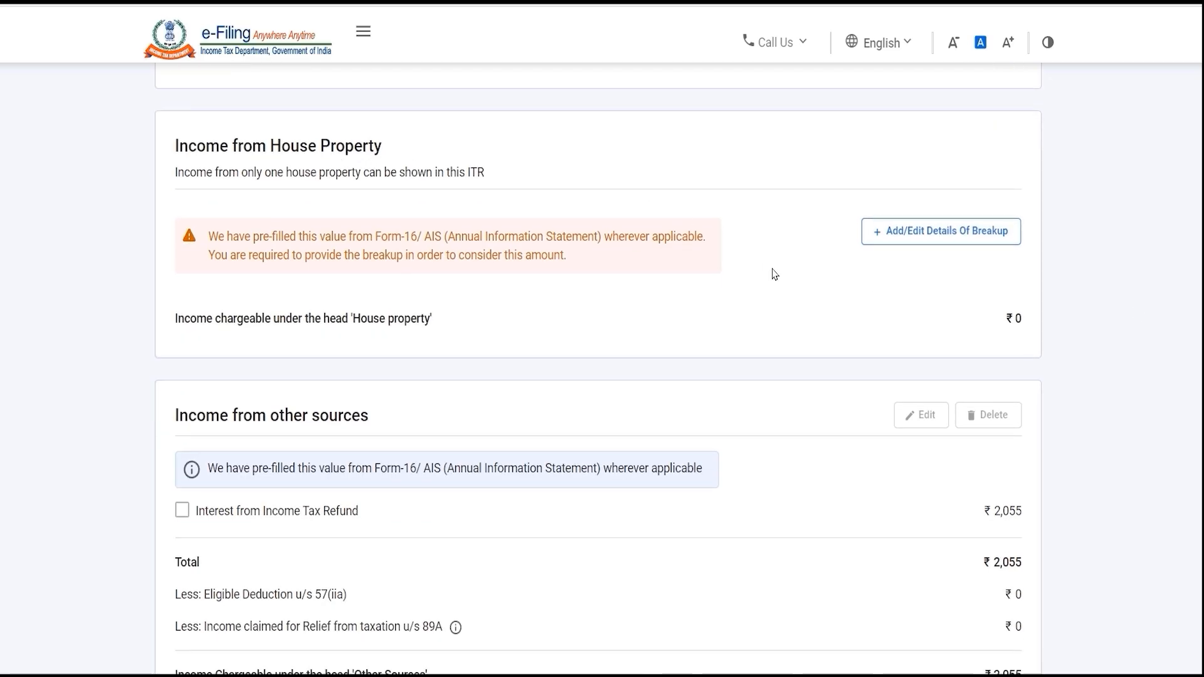
left_click(901, 242)
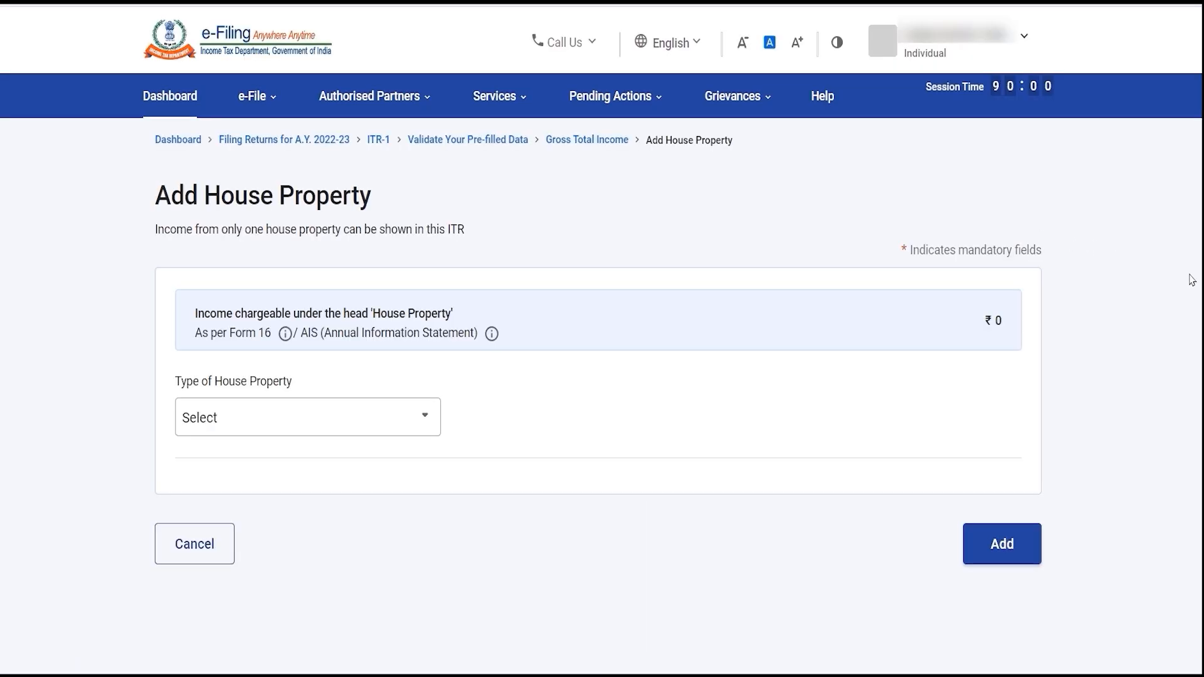
scroll(673, 332, "down", 1)
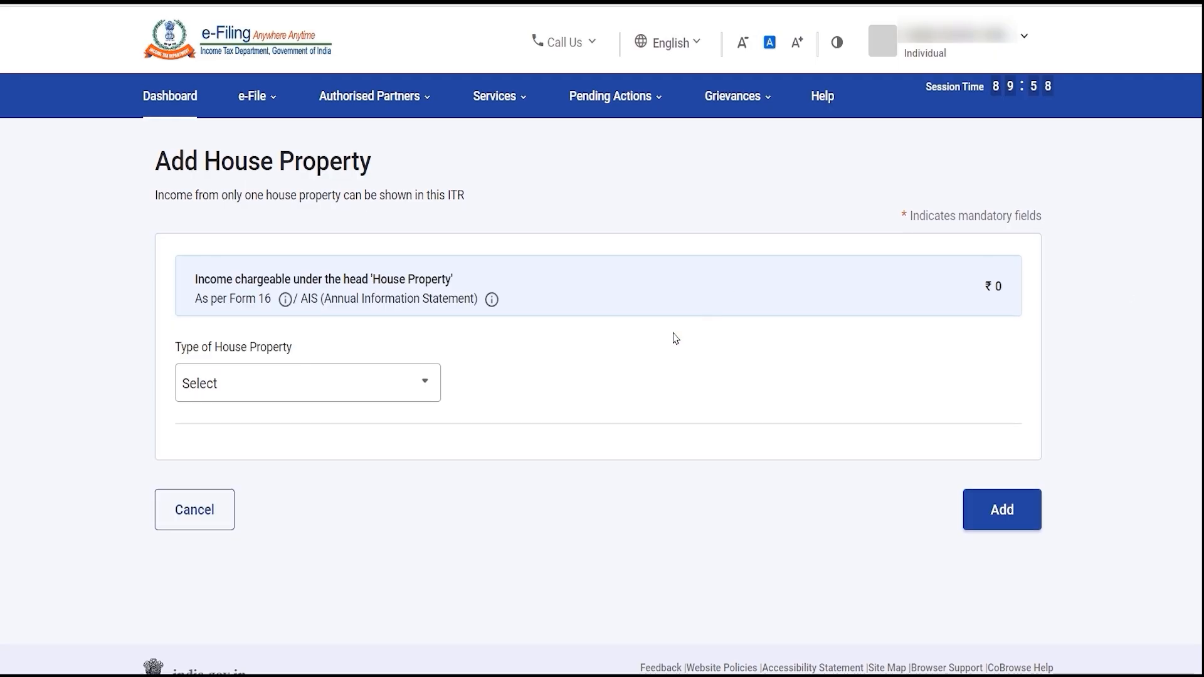
left_click(423, 384)
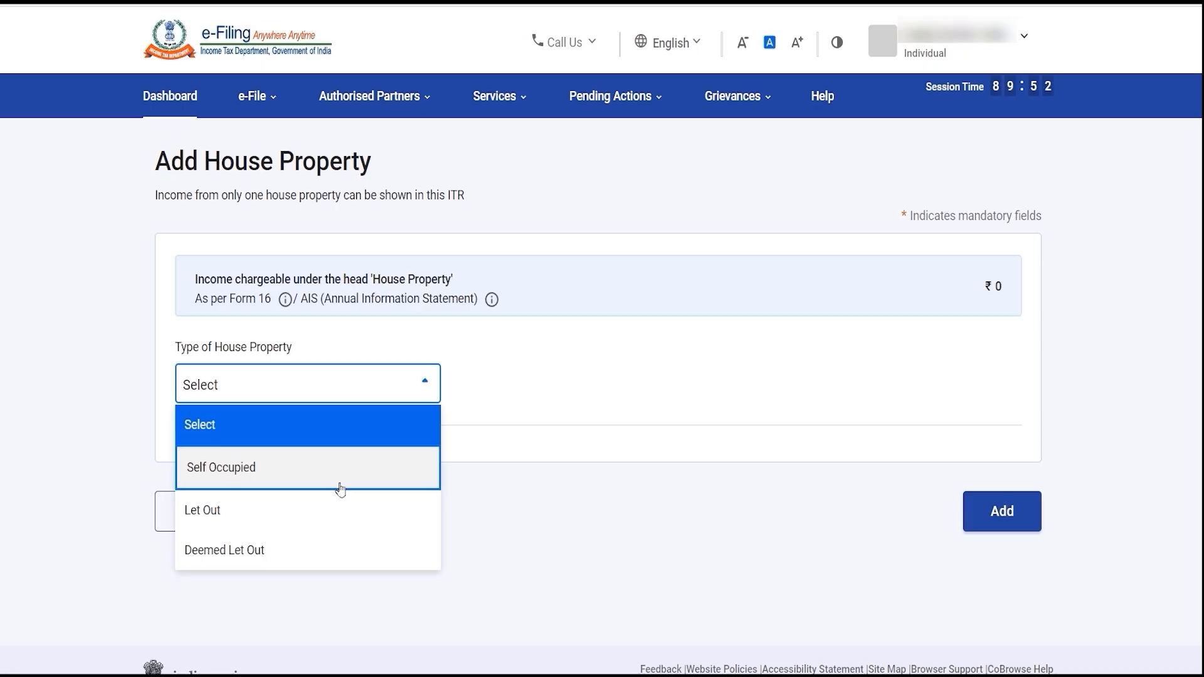
left_click(340, 476)
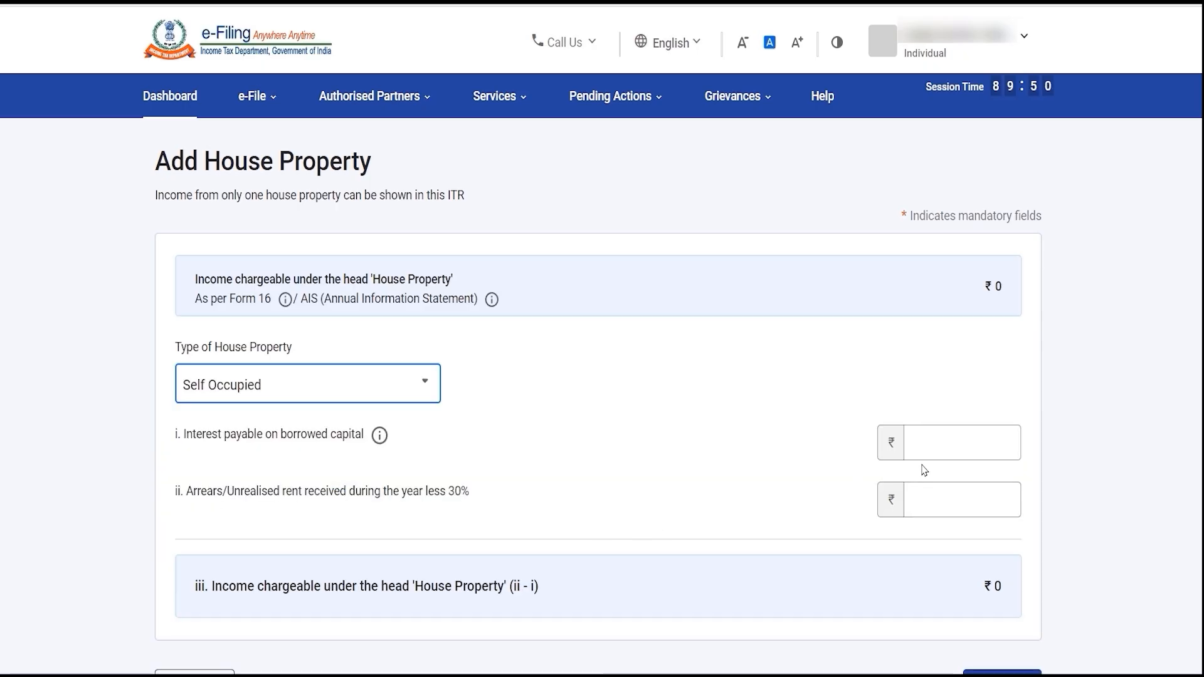
left_click(932, 445)
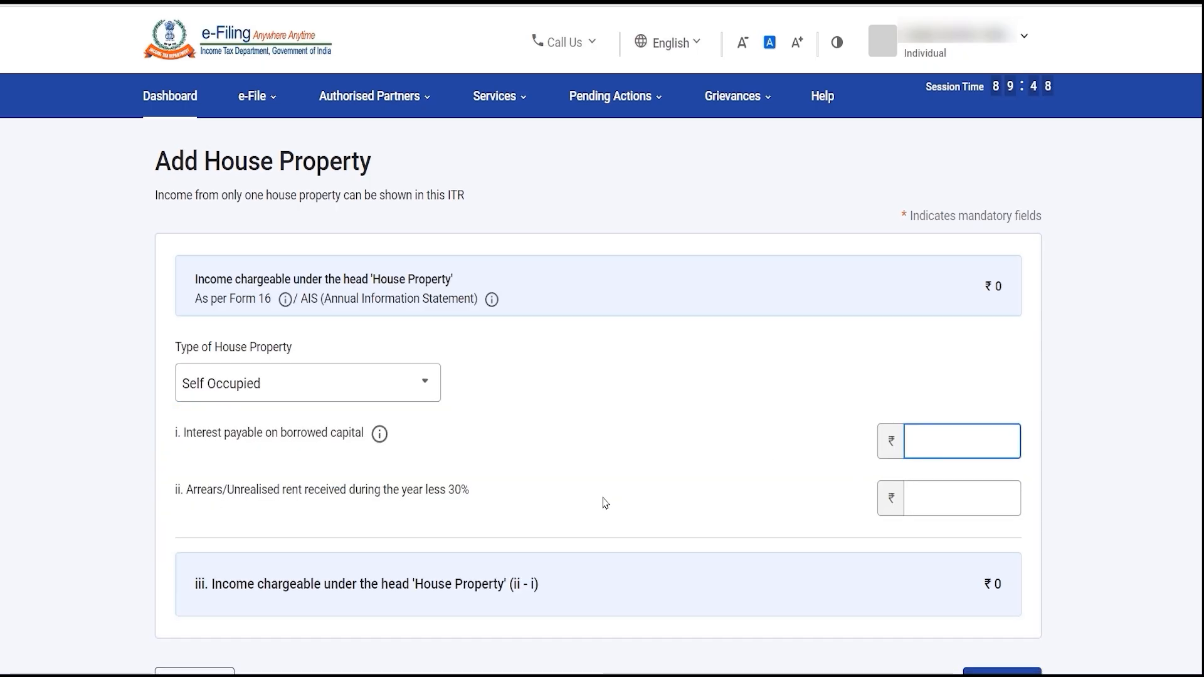
type("52200")
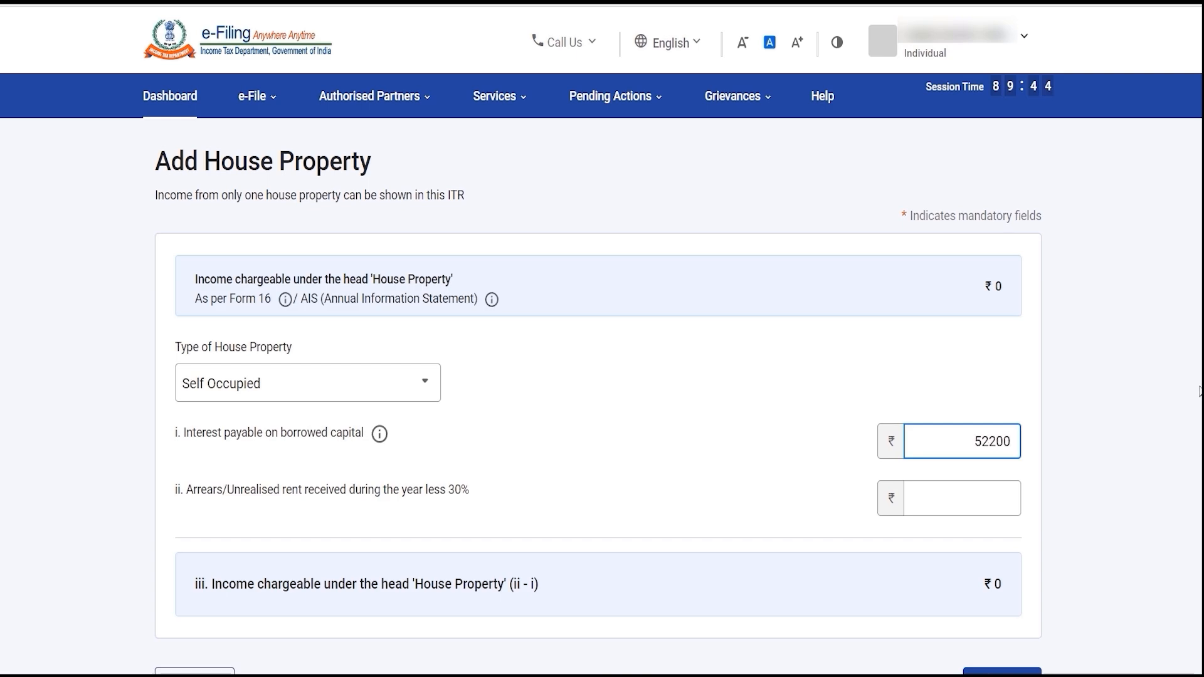
key("BackSpace")
key("BackSpace")
key("BackSpace")
key("BackSpace")
key("BackSpace")
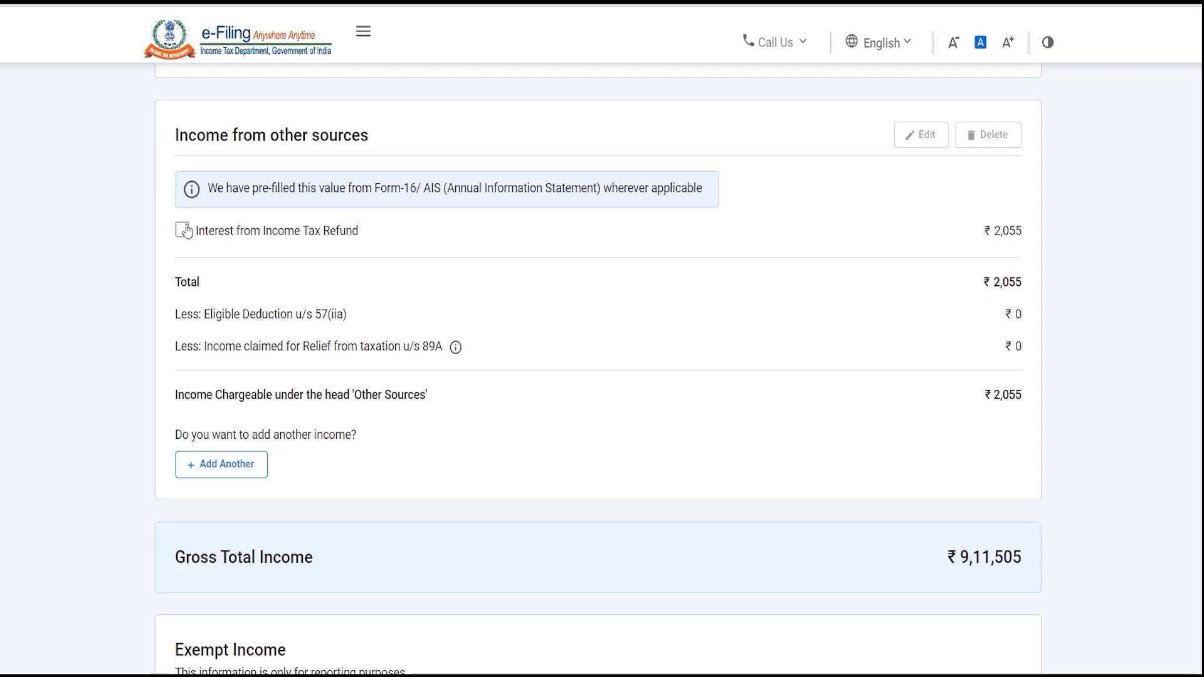
- Add interest income from savings bank accounts of ₹5,000 to Income from Other Sources
left_click(244, 462)
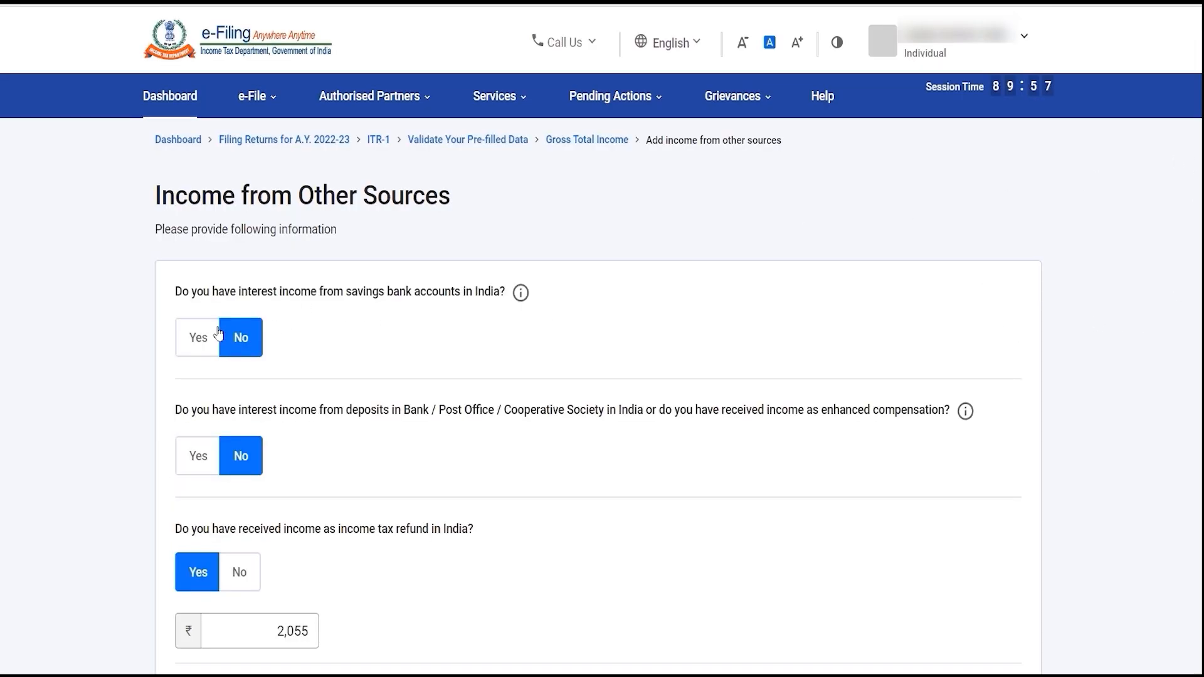
left_click(216, 341)
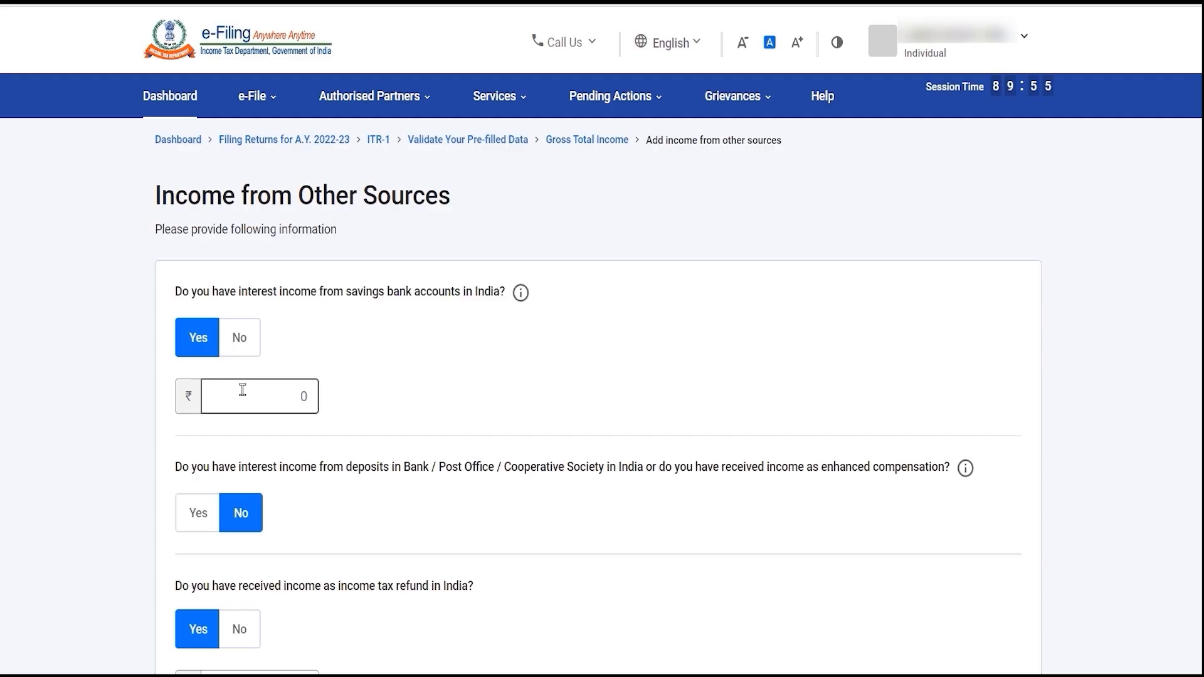
left_click(242, 390)
type("5,000")
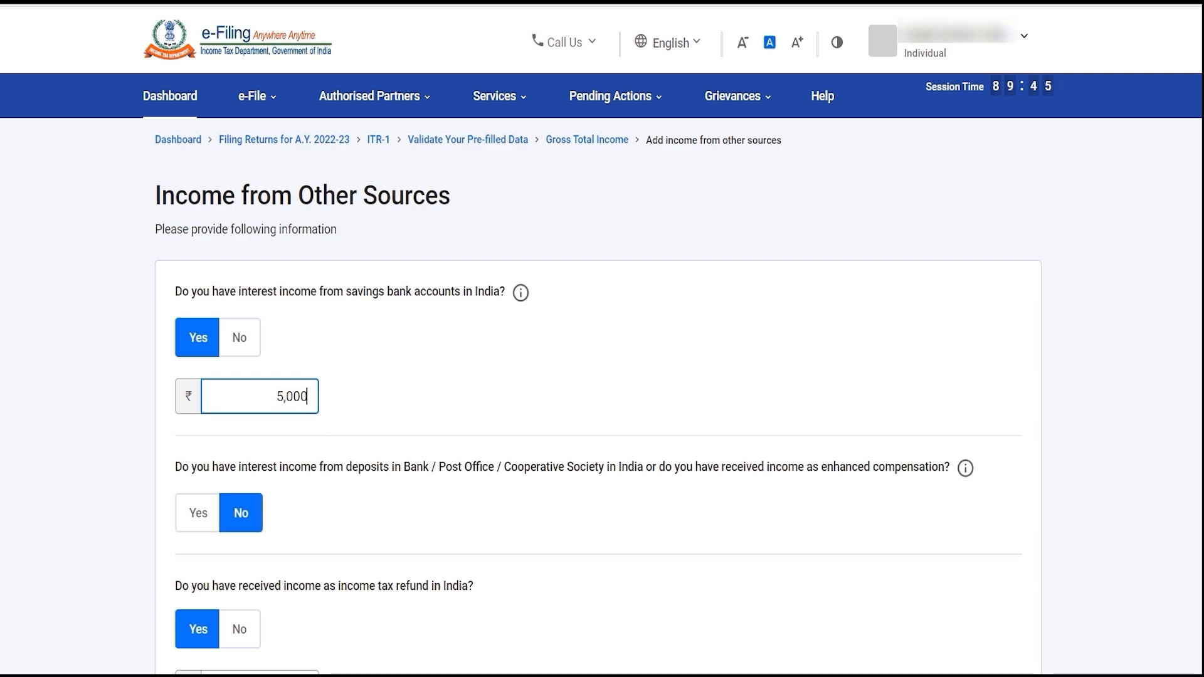
scroll(598, 402, "down", 10)
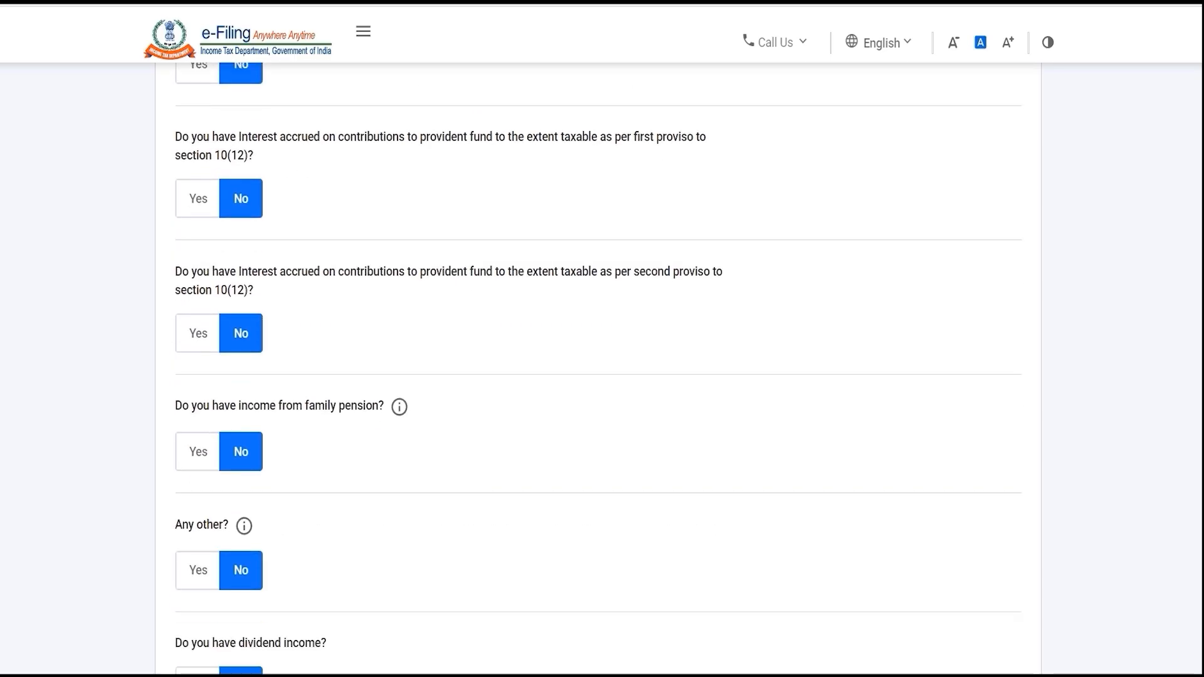
scroll(1166, 571, "down", 2)
scroll(599, 356, "up", 12)
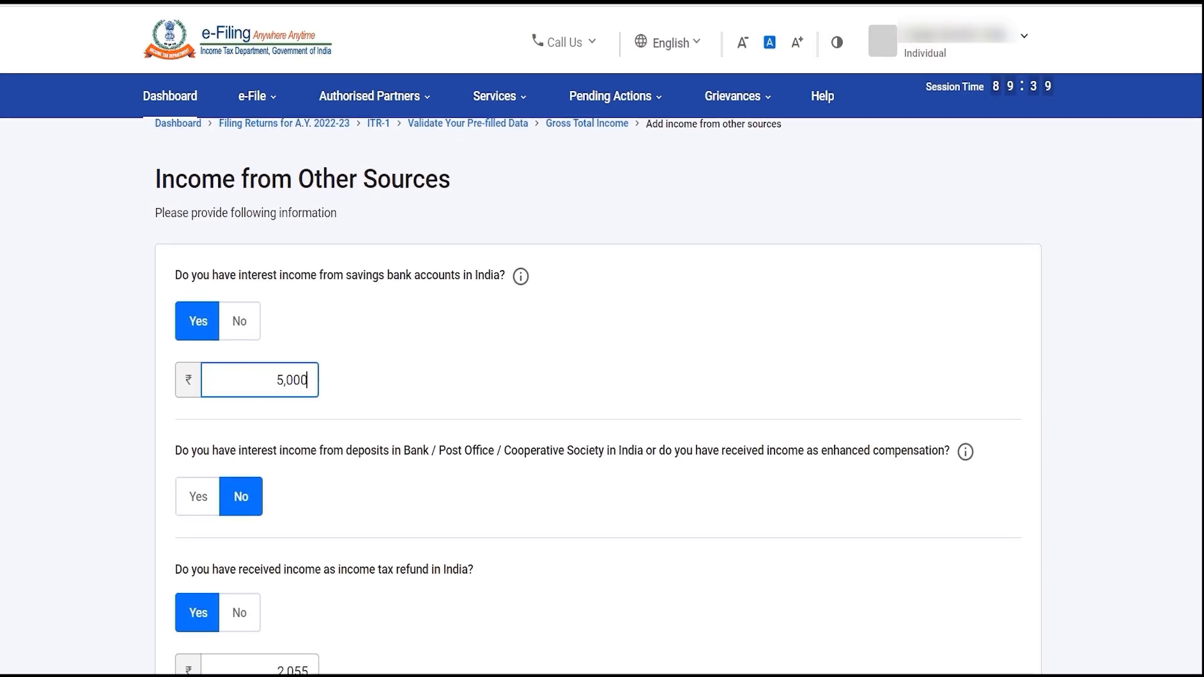
left_click_drag(1173, 144, 1173, 205)
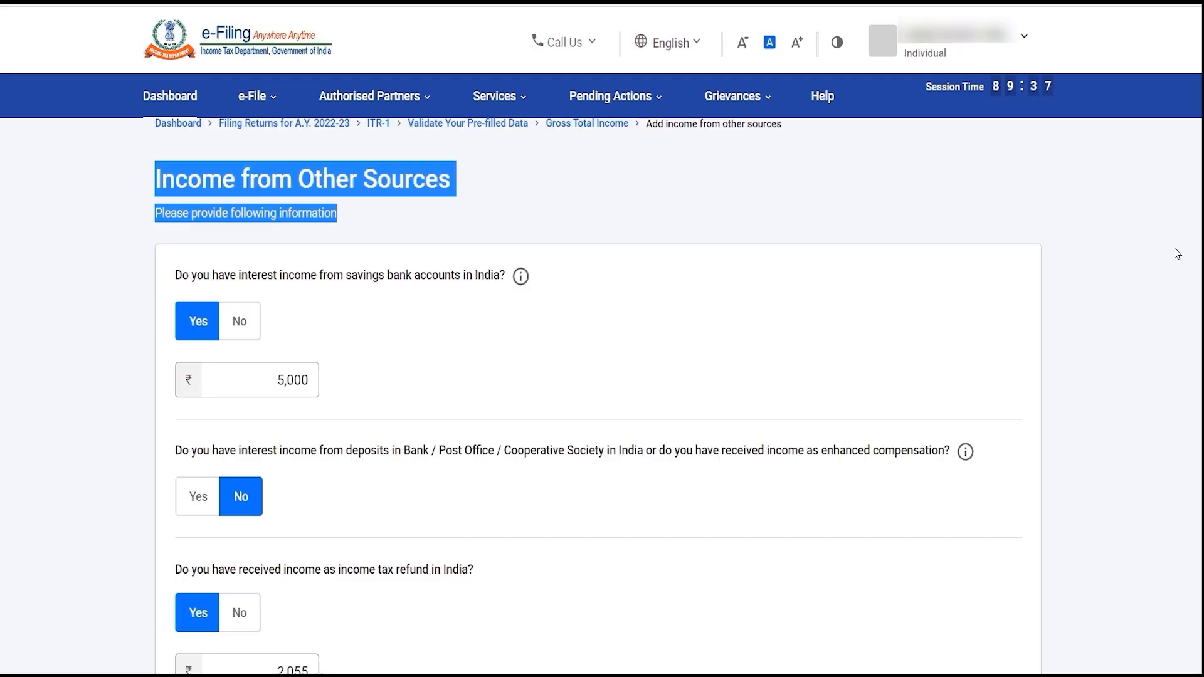
scroll(598, 377, "down", 2)
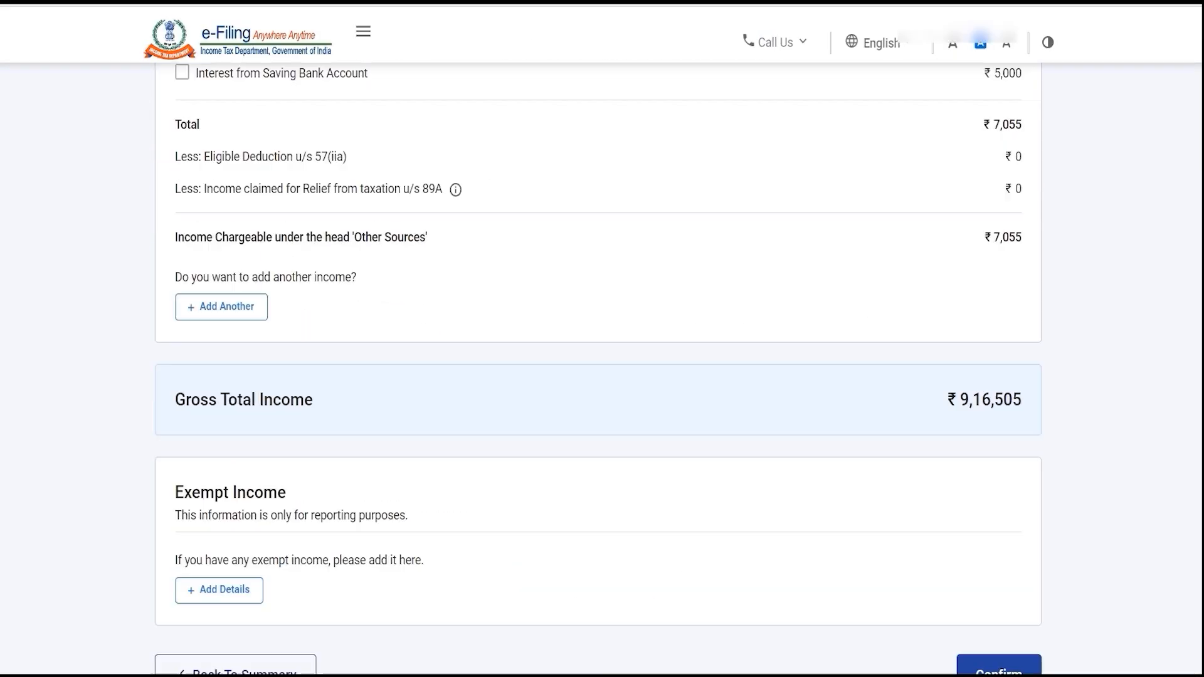
- Check the income from other sources and the Gross Total Income, and look through the available types of exempt income
scroll(598, 371, "down", 1)
scroll(598, 370, "up", 4)
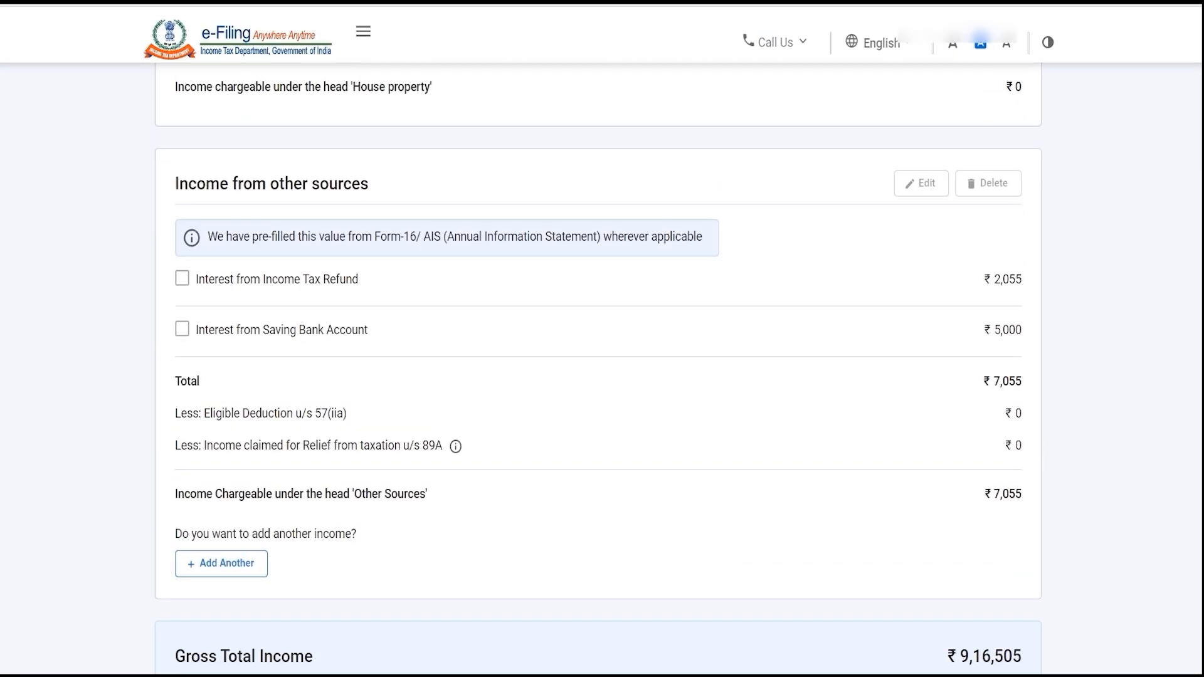
scroll(599, 369, "down", 7)
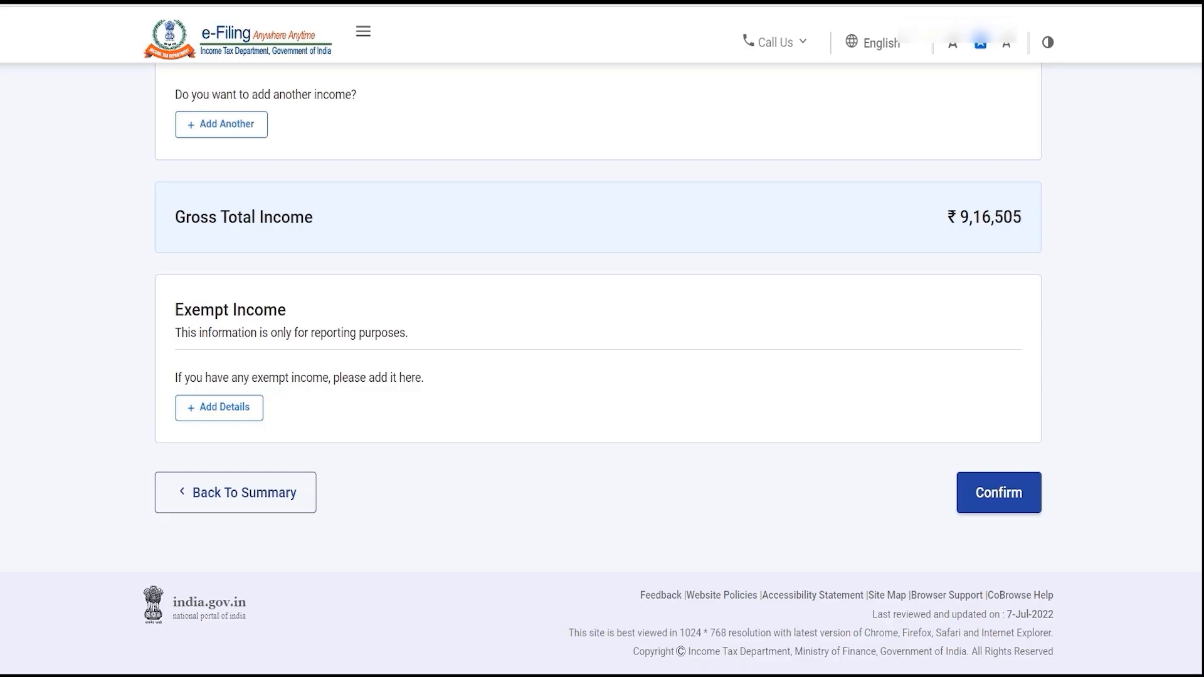
scroll(599, 369, "up", 1)
scroll(599, 369, "down", 1)
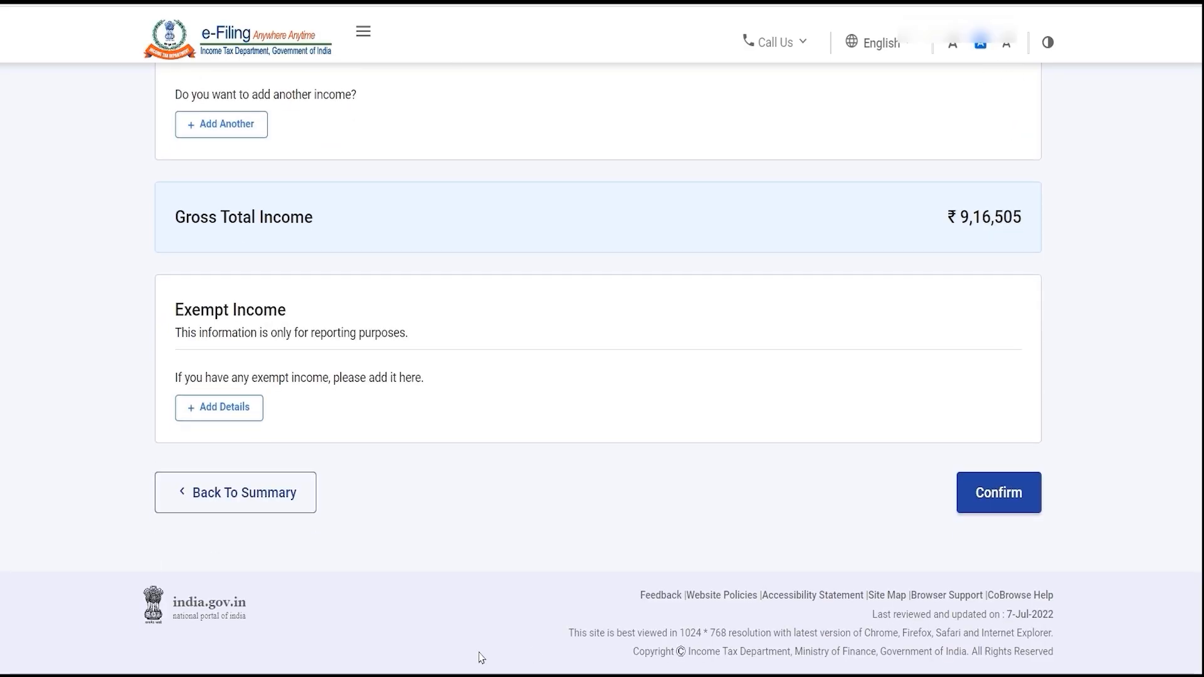
left_click(231, 416)
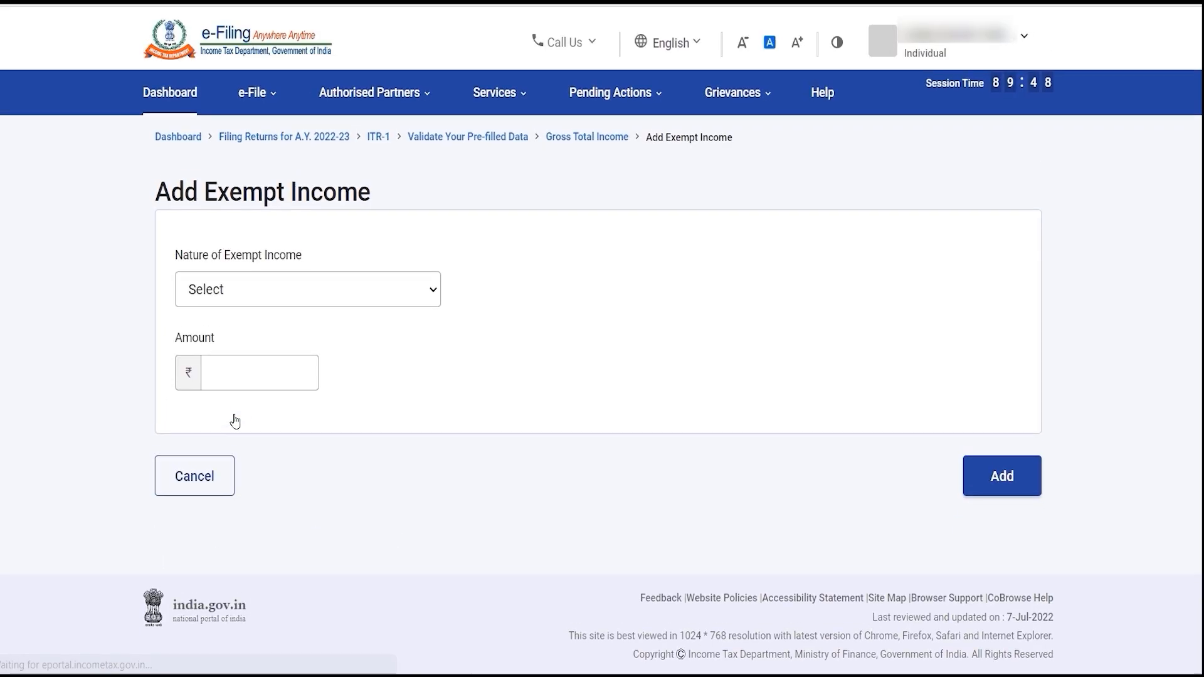
left_click(301, 289)
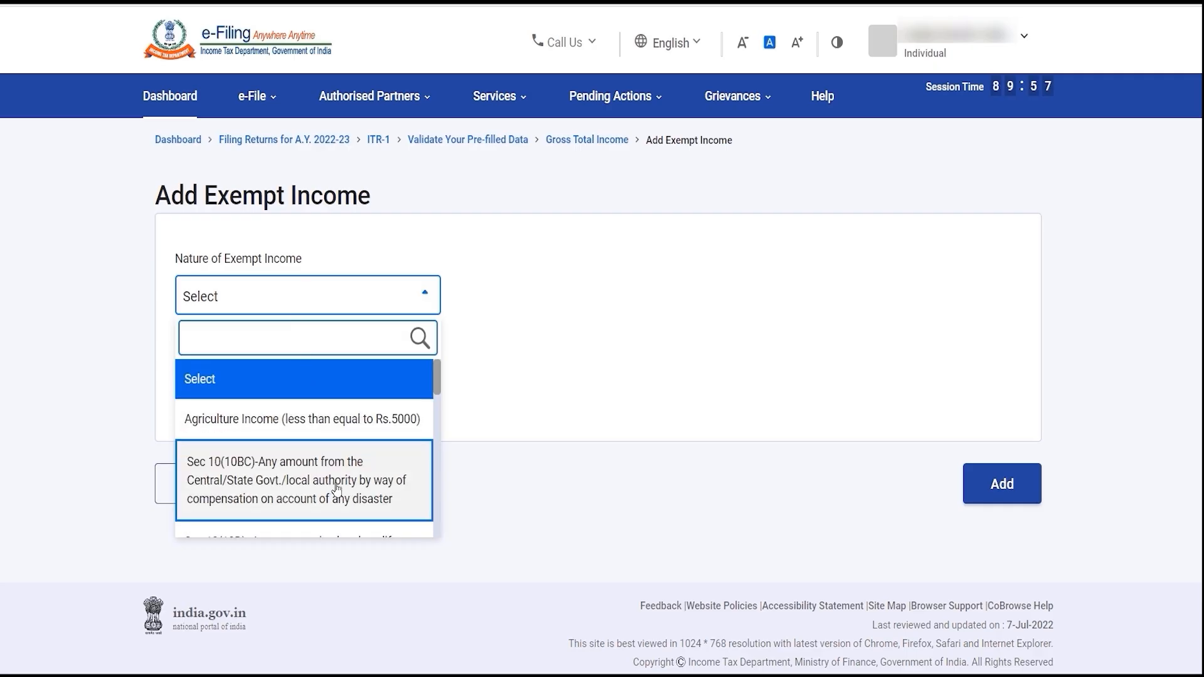
scroll(338, 490, "down", 2)
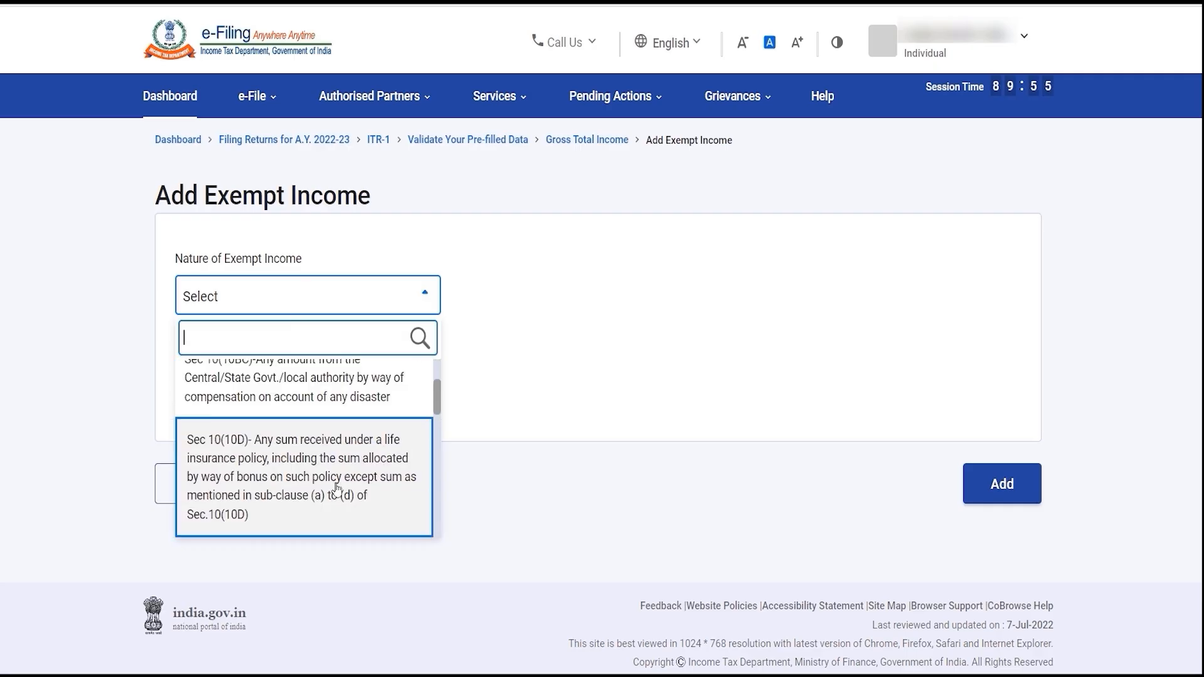
scroll(338, 489, "down", 1)
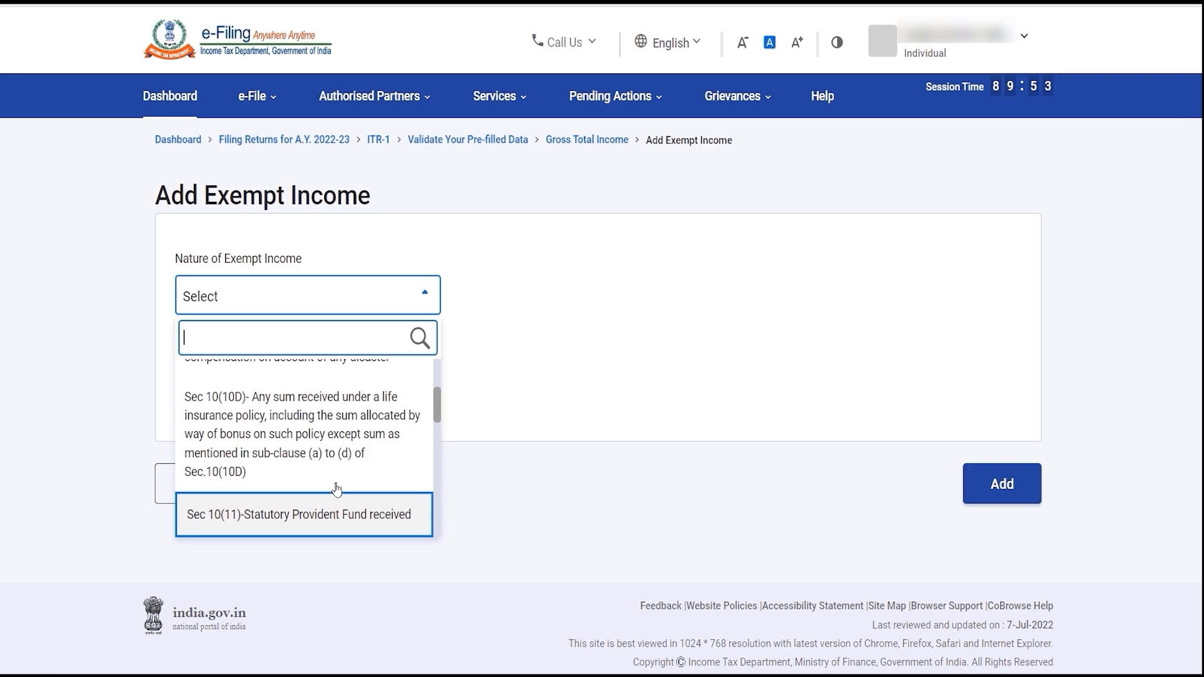
scroll(337, 489, "down", 2)
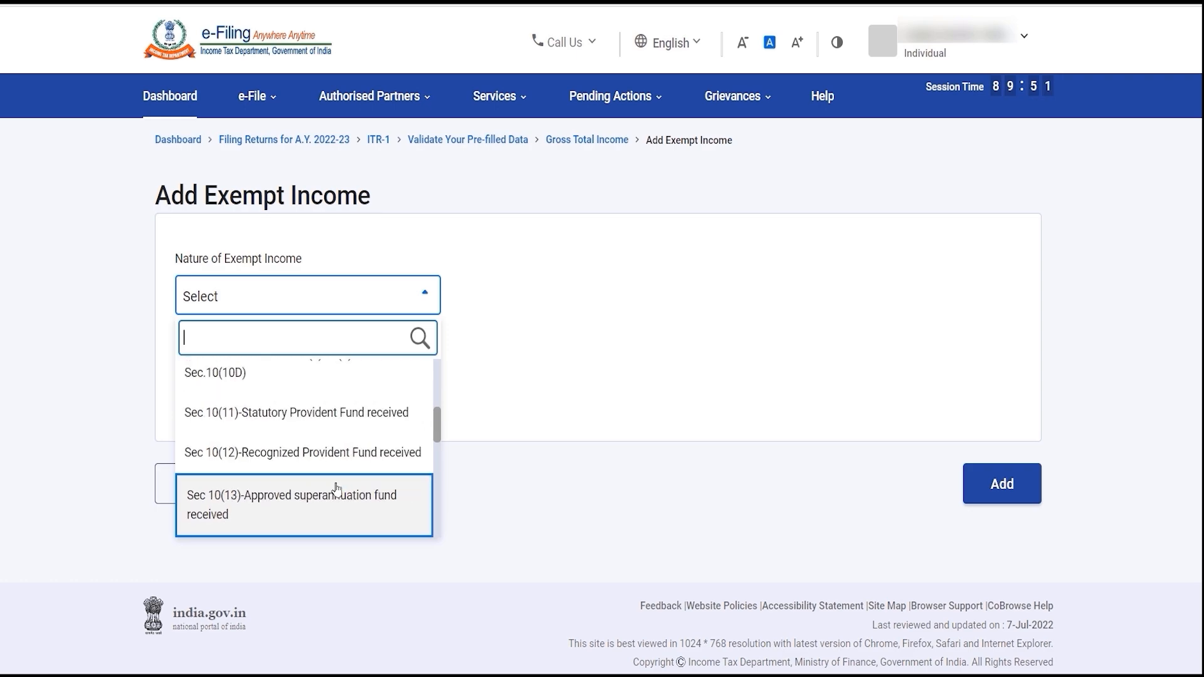
scroll(337, 489, "down", 2)
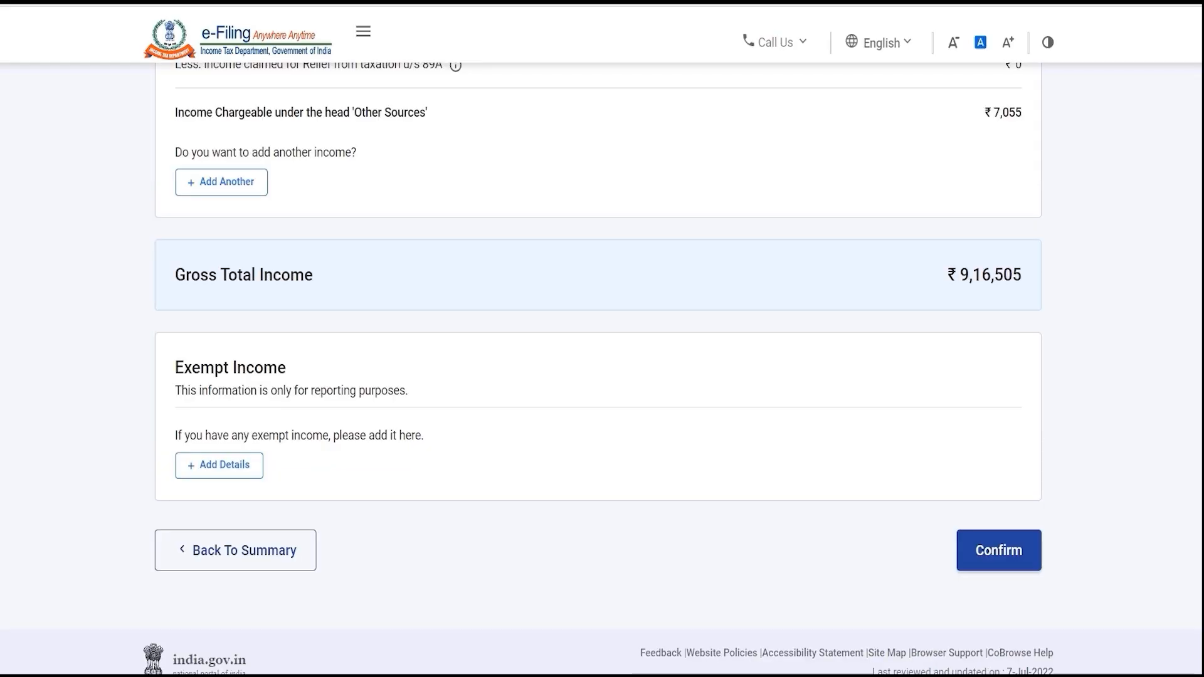
- Confirm the Gross Total Income section and open Total Deductions from the Return Summary to look through its questions
left_click(1027, 568)
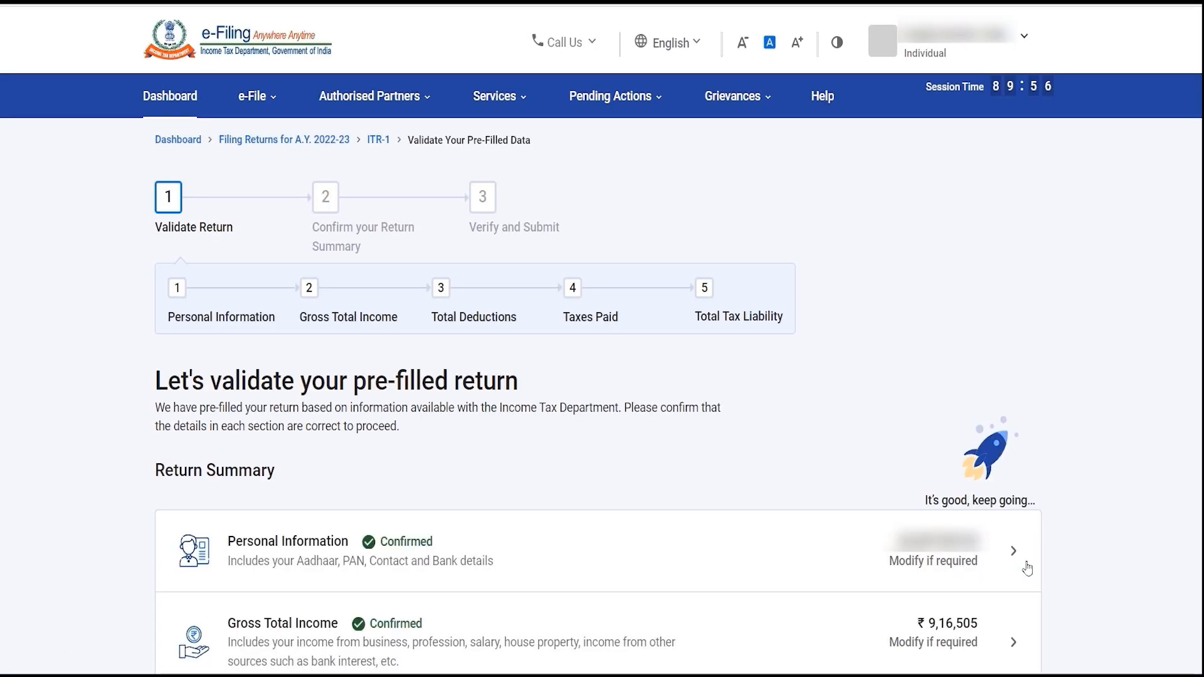
scroll(598, 377, "down", 5)
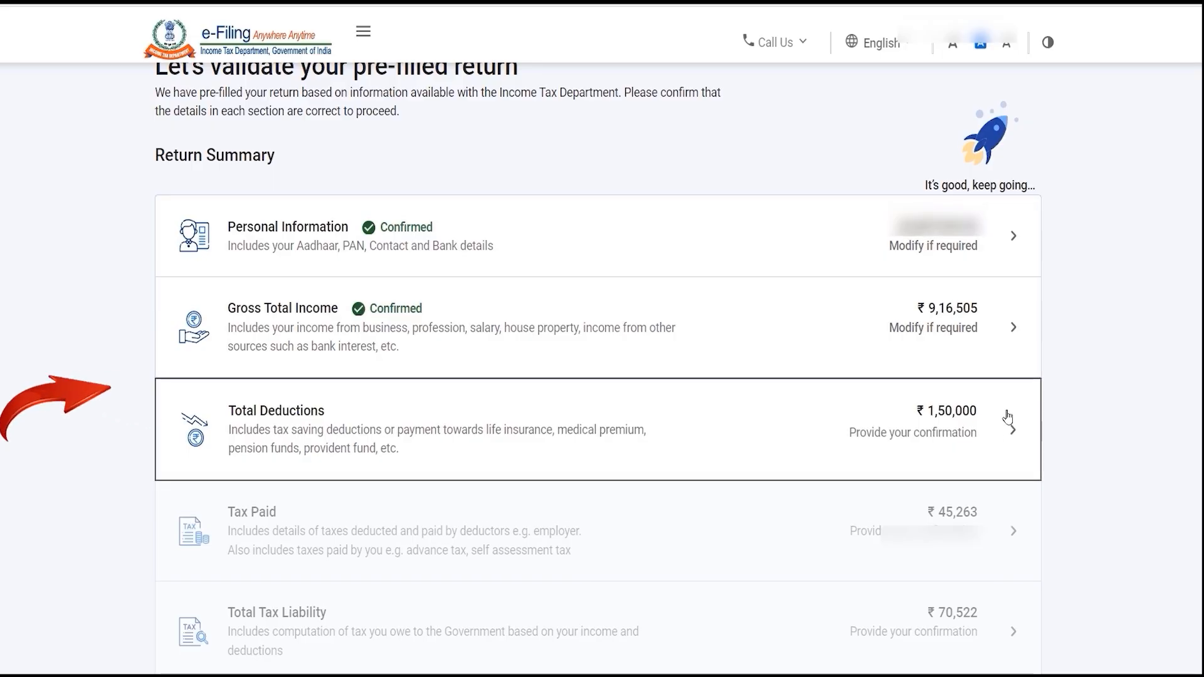
left_click(1008, 416)
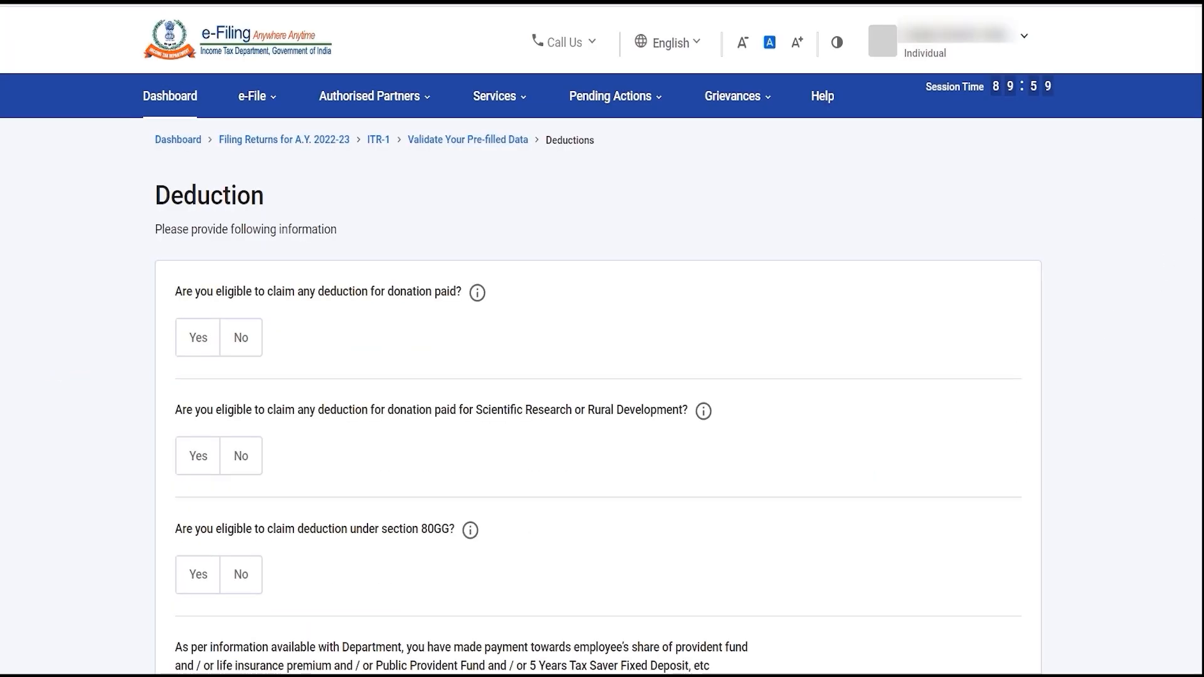
scroll(1170, 264, "down", 2)
scroll(883, 369, "down", 4)
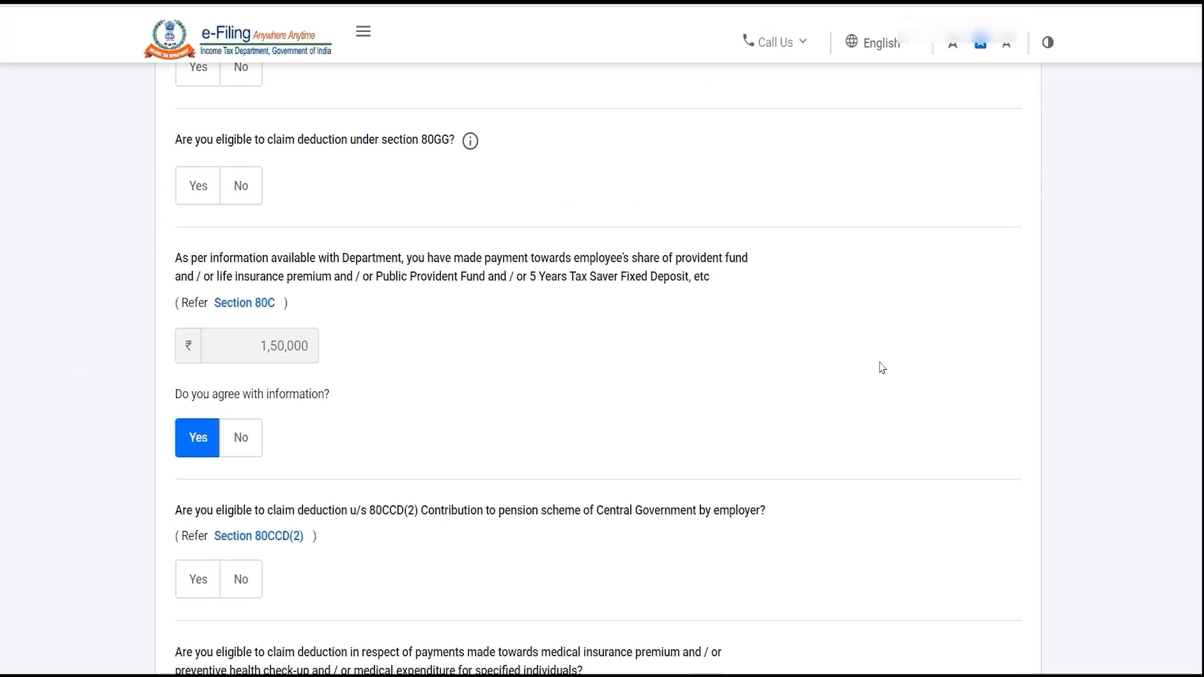
- Answer Yes to the medical insurance (80D) and savings bank interest (80TTA) deduction questions, and continue to verifying the deductions
scroll(1123, 295, "up", 4)
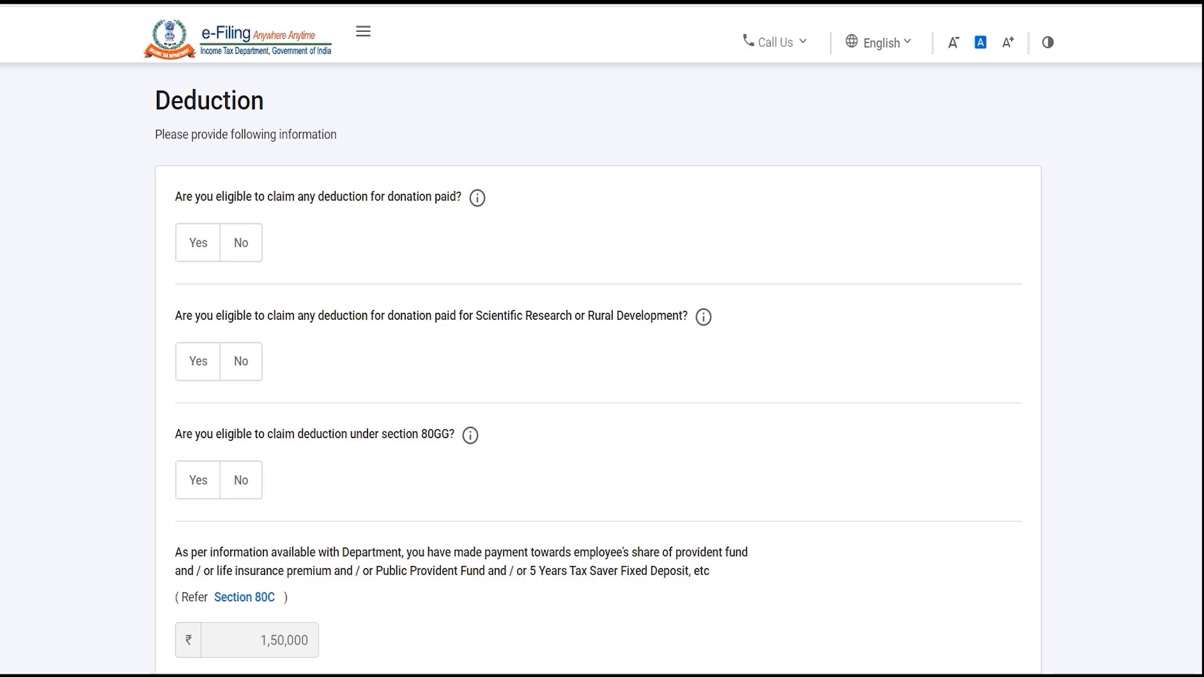
scroll(343, 433, "down", 3)
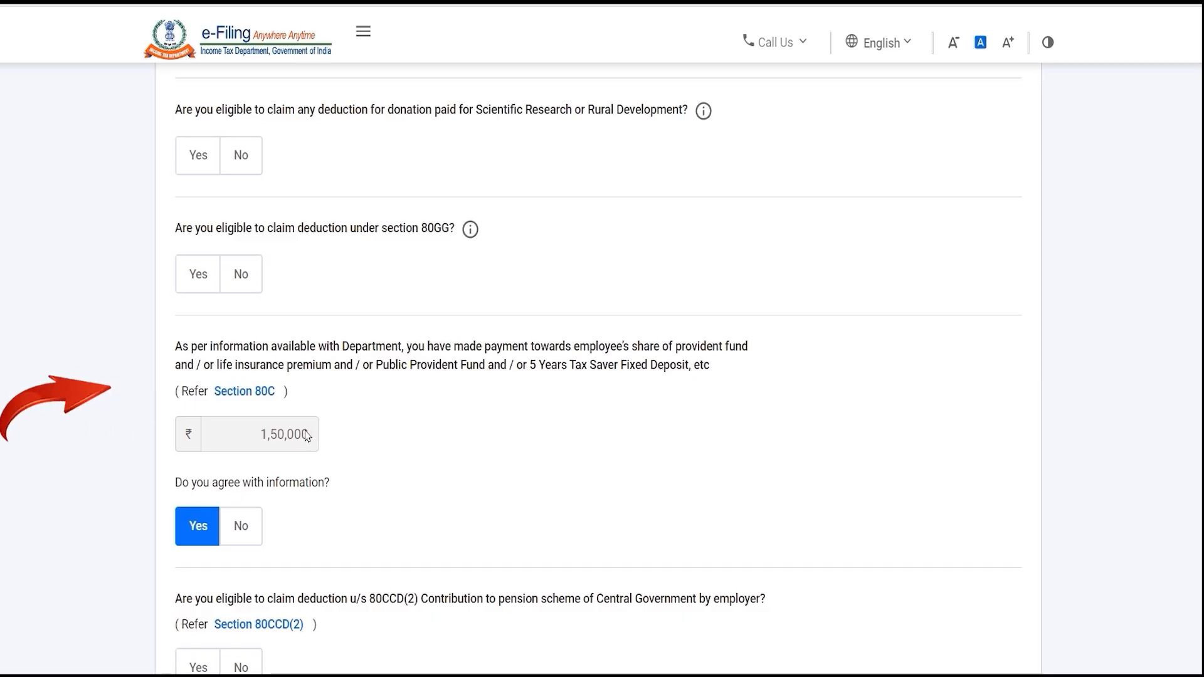
scroll(307, 437, "down", 6)
left_click(207, 425)
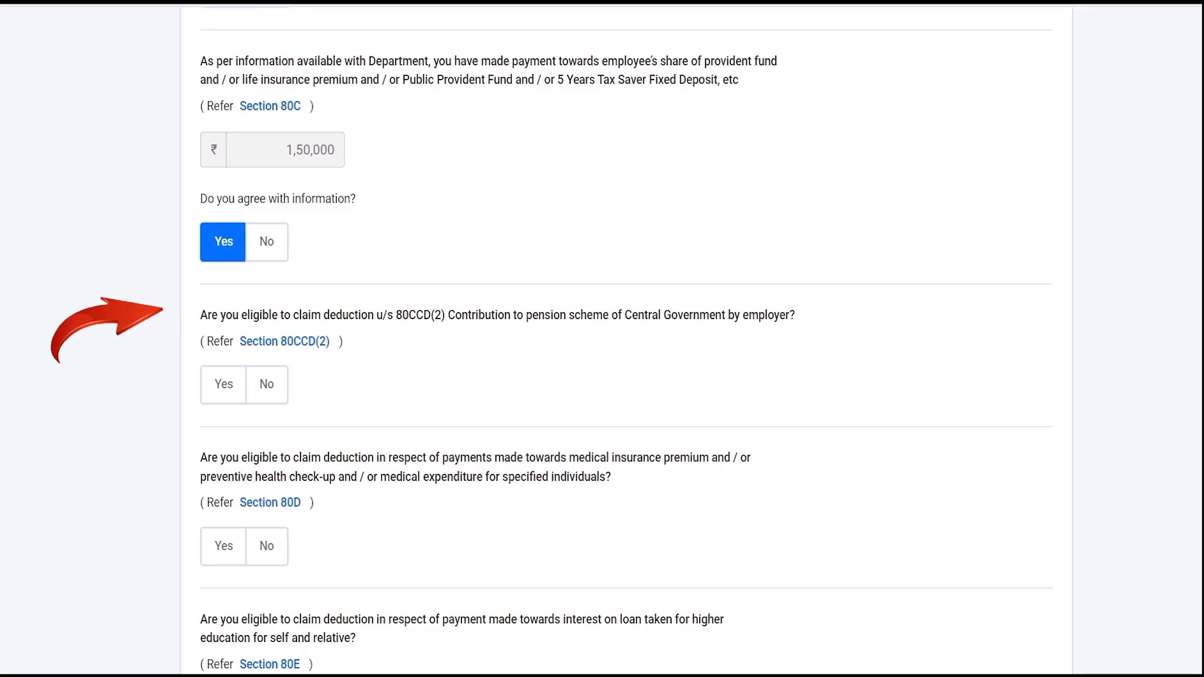
scroll(1002, 333, "down", 2)
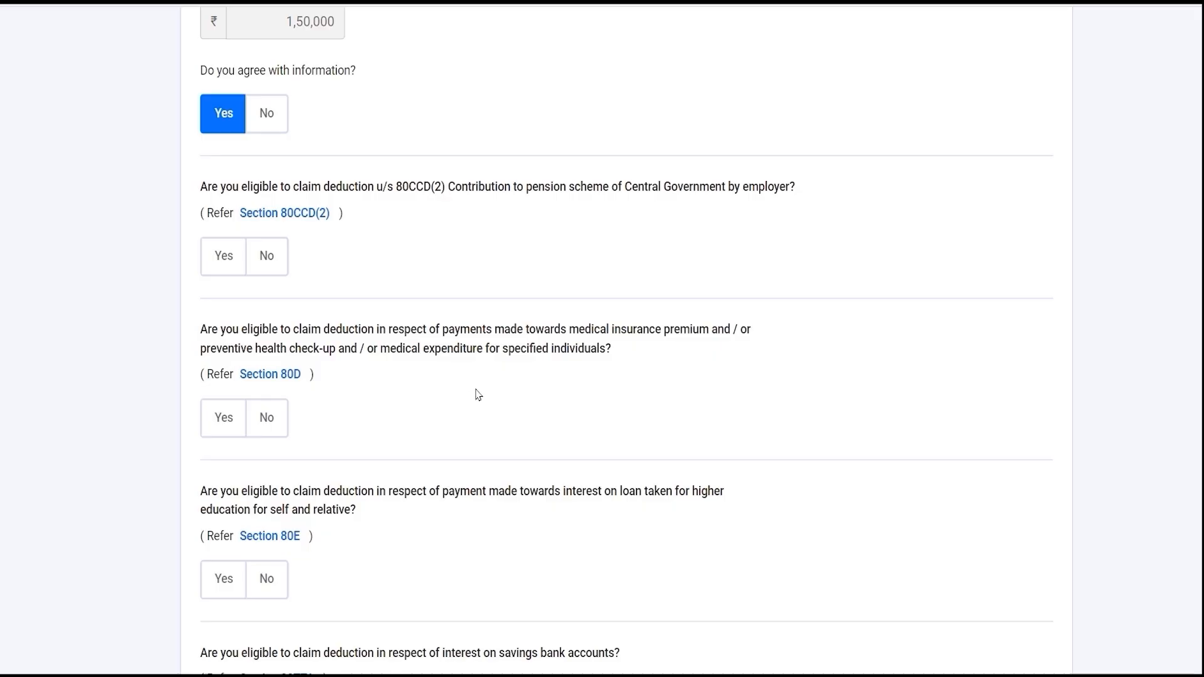
left_click(229, 420)
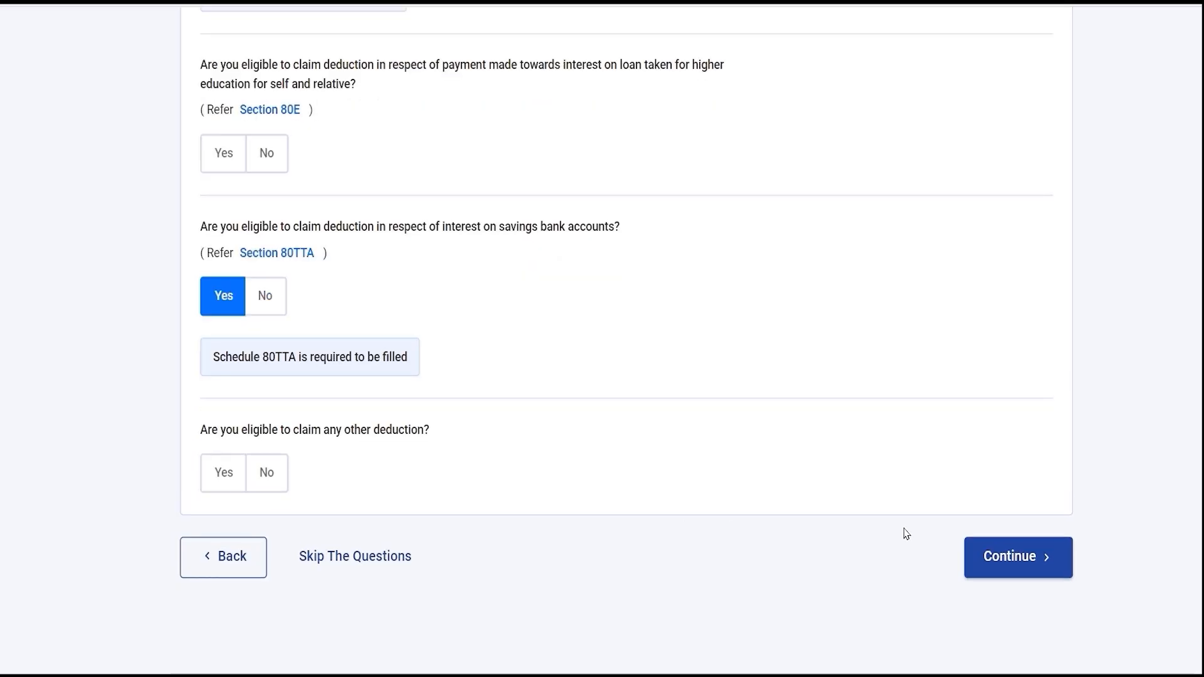
left_click(1021, 555)
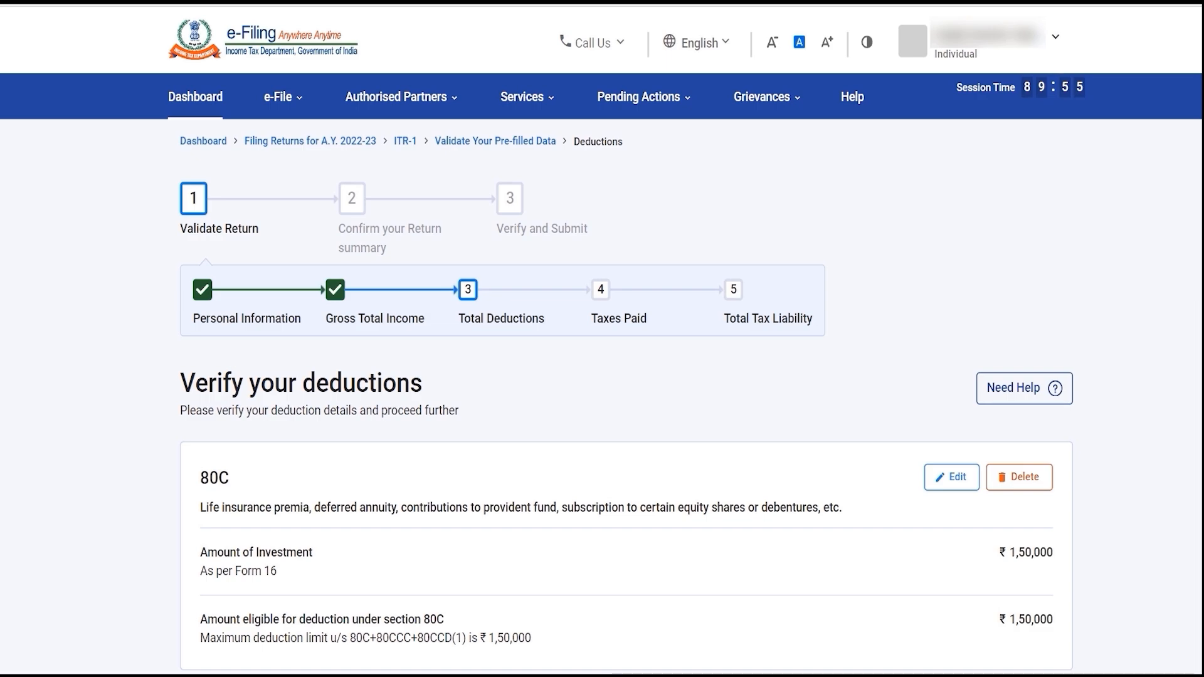
- Open the 80D deduction for editing and answer Yes to whether a family member excluding parents is a senior citizen
scroll(626, 377, "down", 5)
scroll(626, 376, "up", 4)
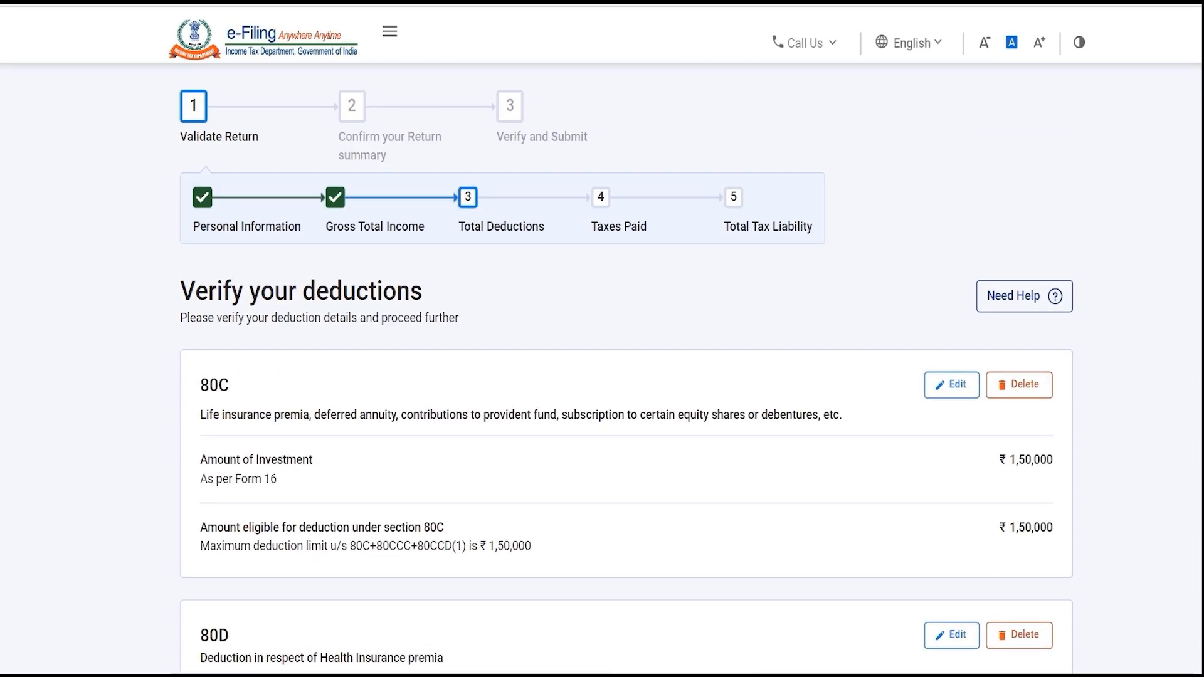
scroll(626, 376, "down", 9)
scroll(626, 376, "up", 4)
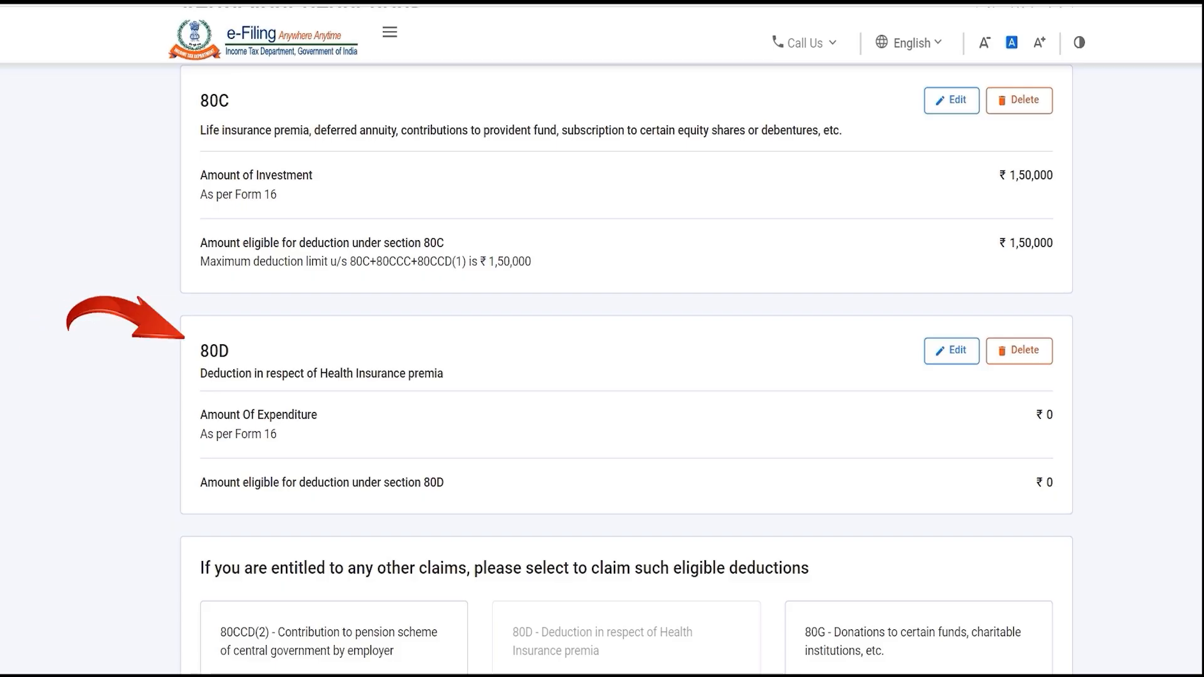
left_click(966, 353)
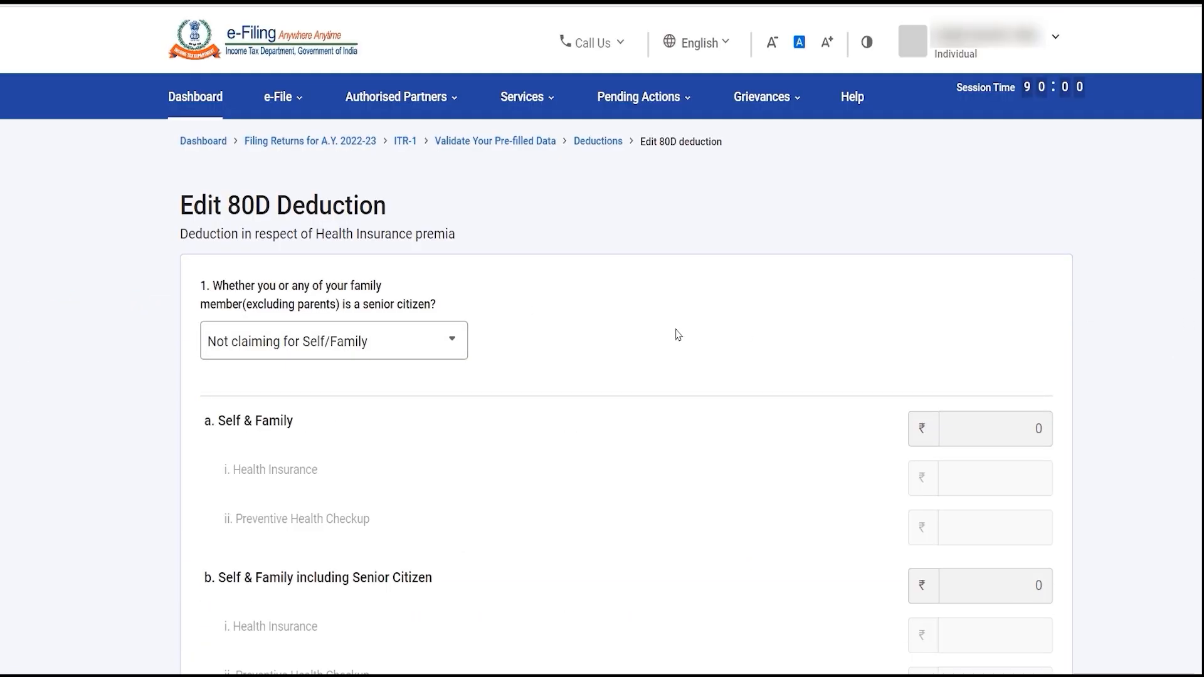
left_click(438, 340)
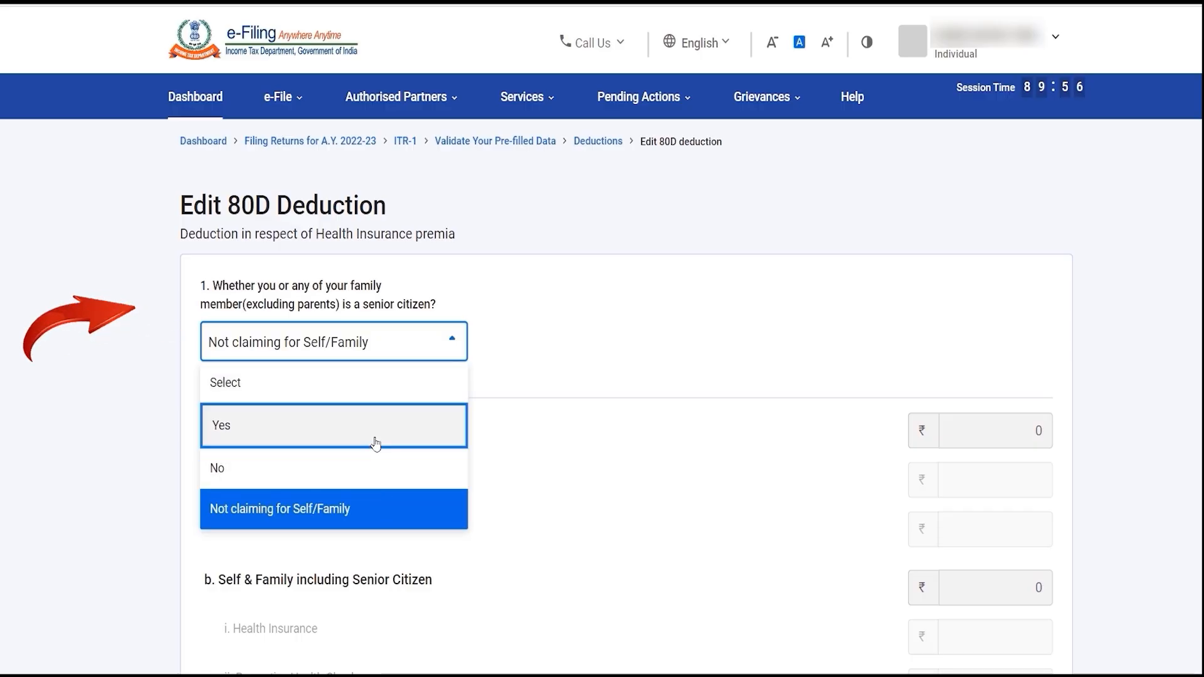
left_click(376, 442)
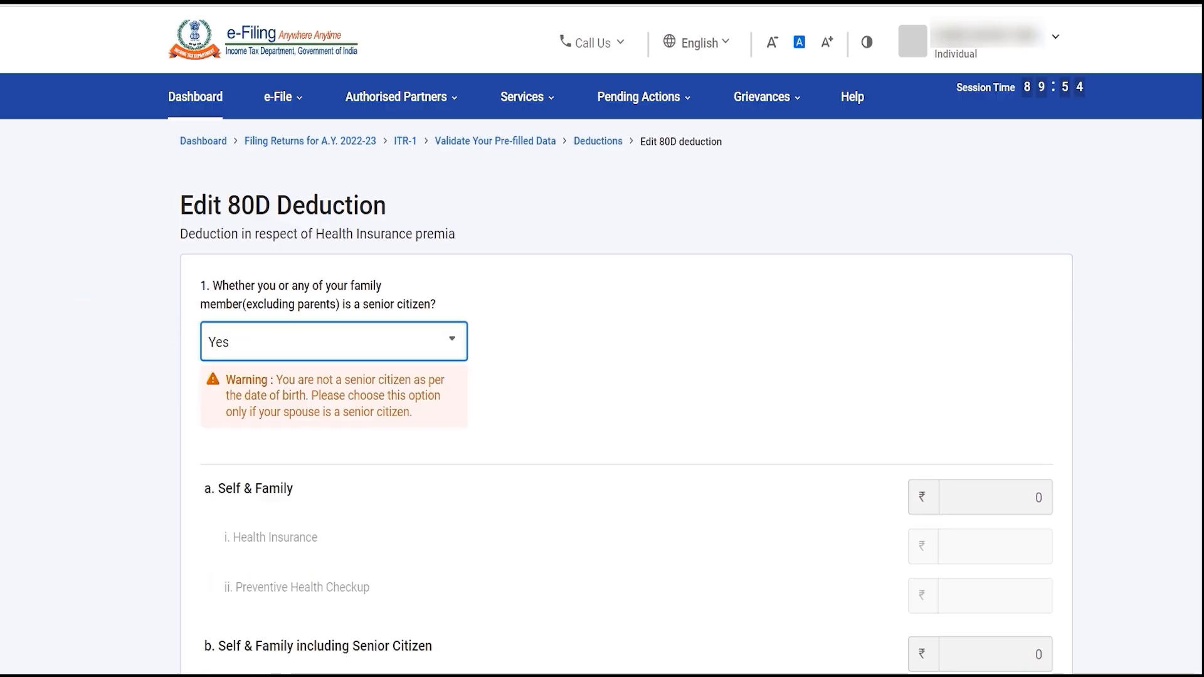
scroll(603, 339, "down", 5)
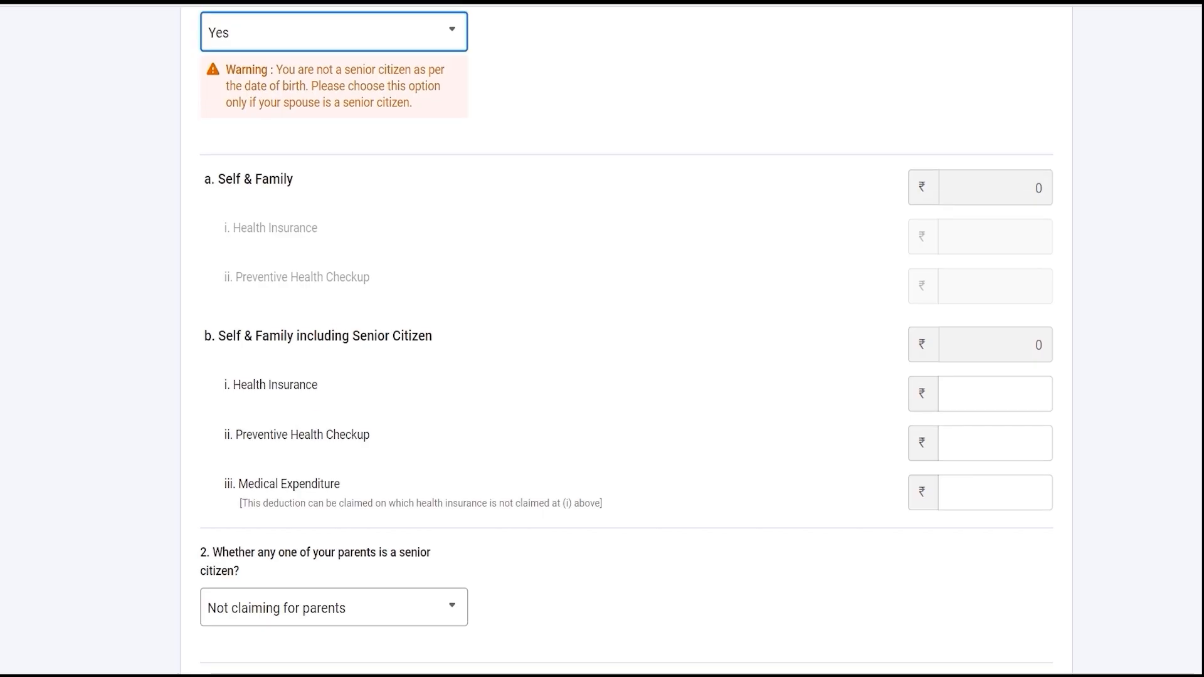
left_click(1024, 396)
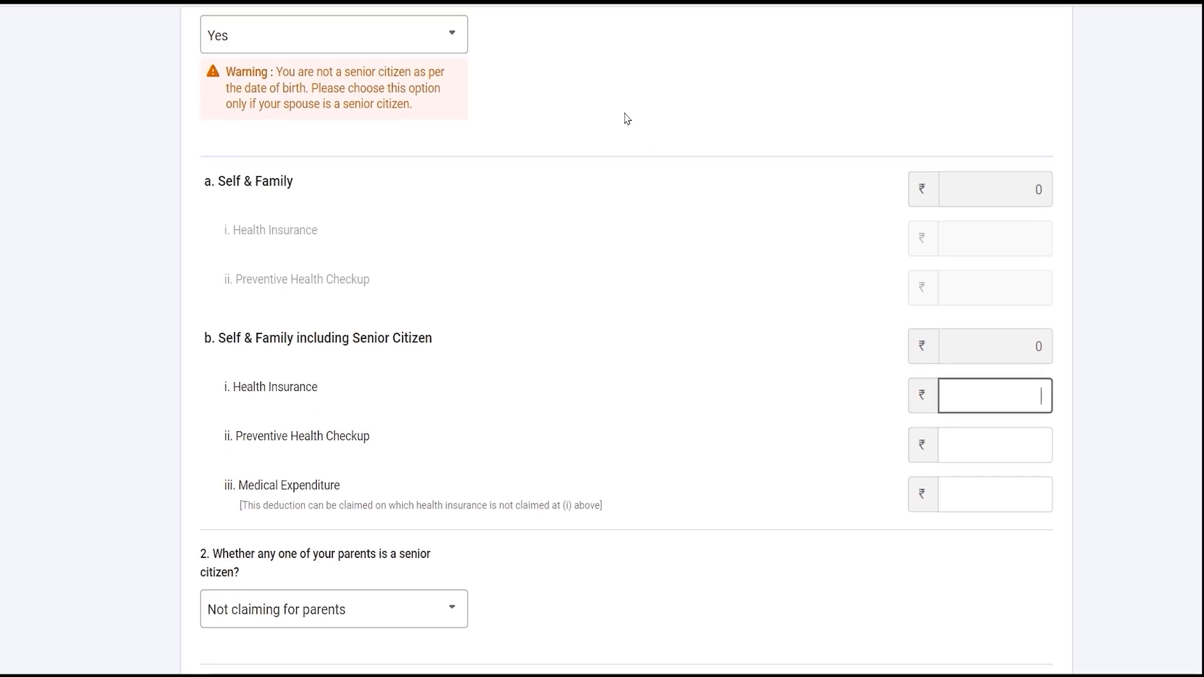
- Change the self/family senior citizen answer to No and go through the Self & Family Health Insurance and Preventive Health Checkup fields
left_click(454, 34)
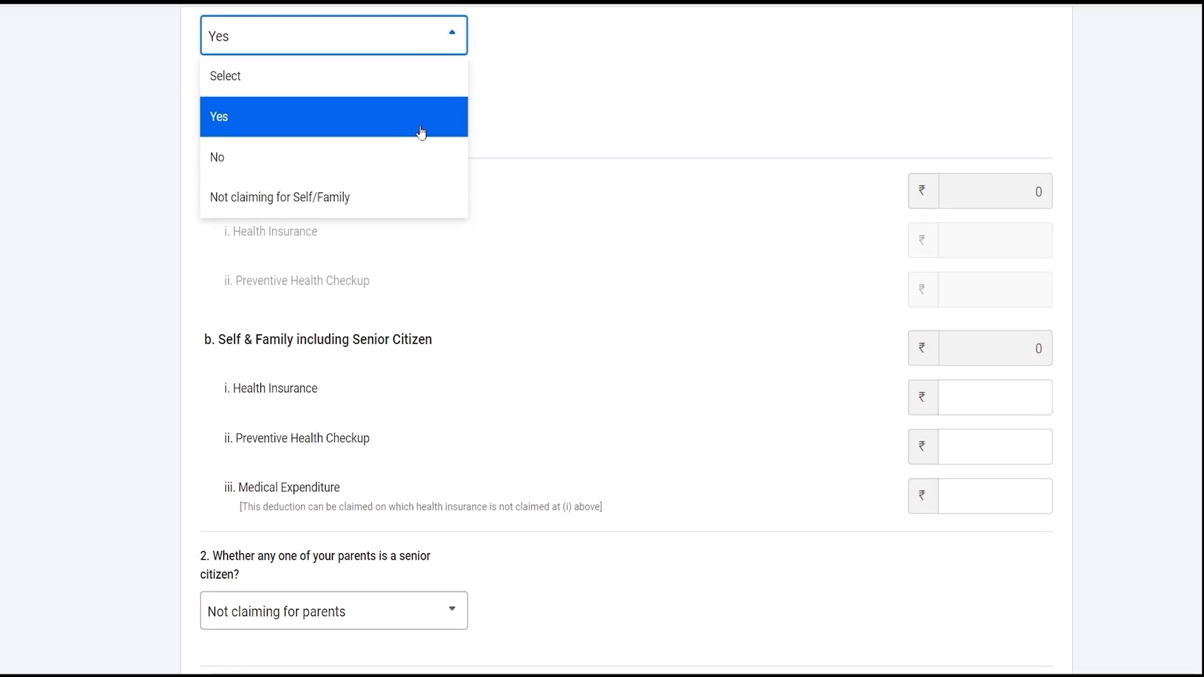
left_click(424, 167)
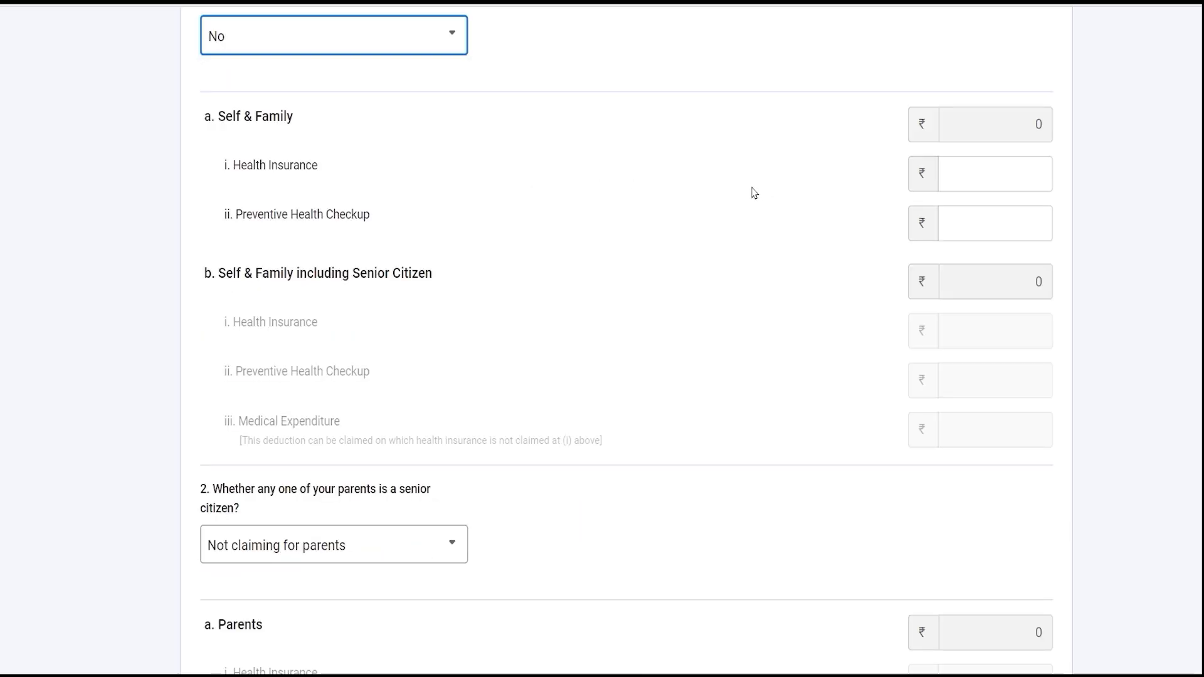
scroll(1027, 261, "up", 1)
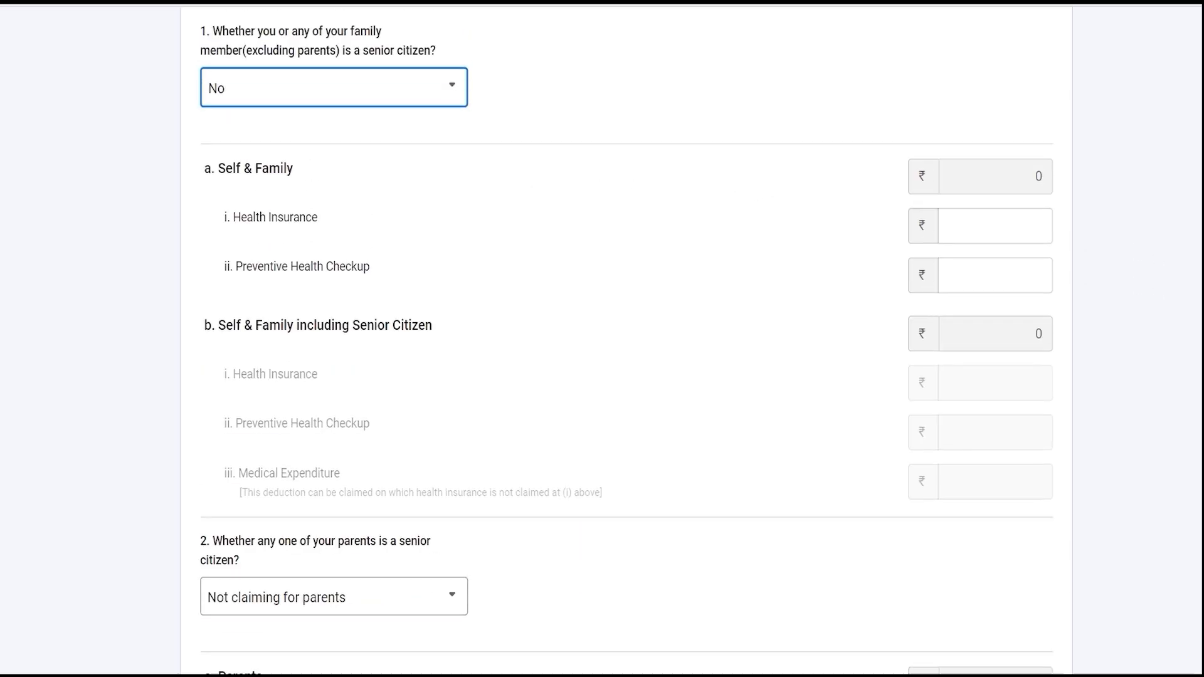
left_click(1022, 228)
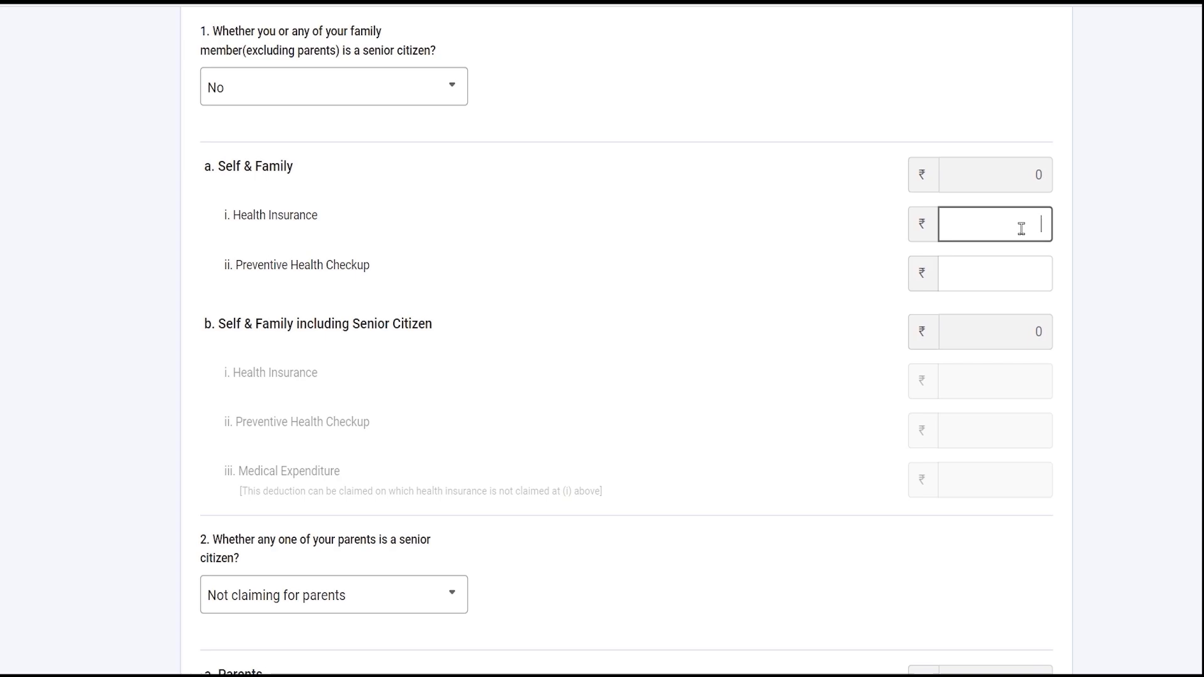
left_click(1003, 262)
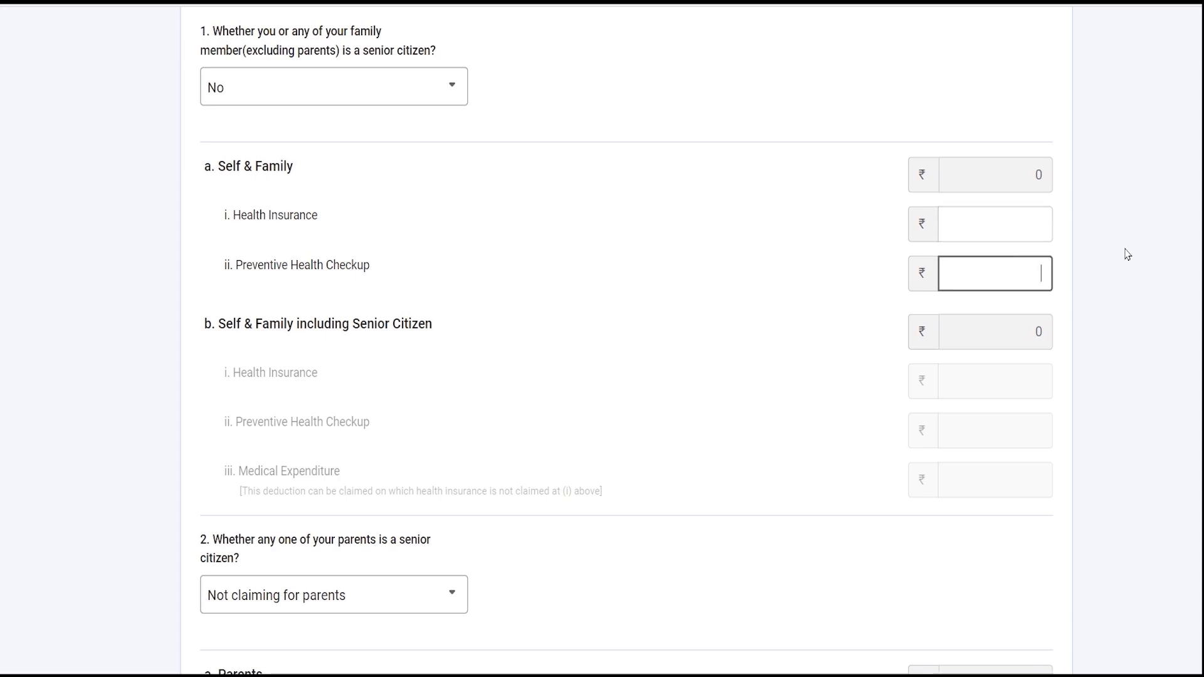
- Answer Yes to whether a parent is a senior citizen, leave the amounts empty, and save the 80D deduction
scroll(545, 264, "down", 5)
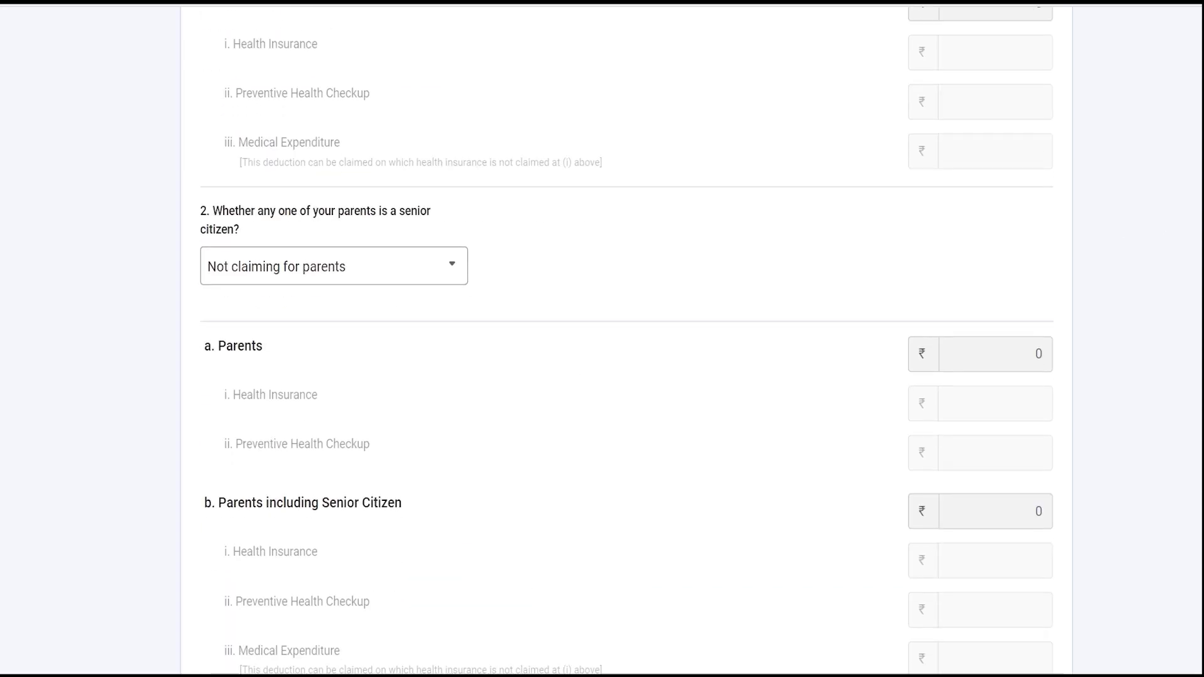
left_click(364, 271)
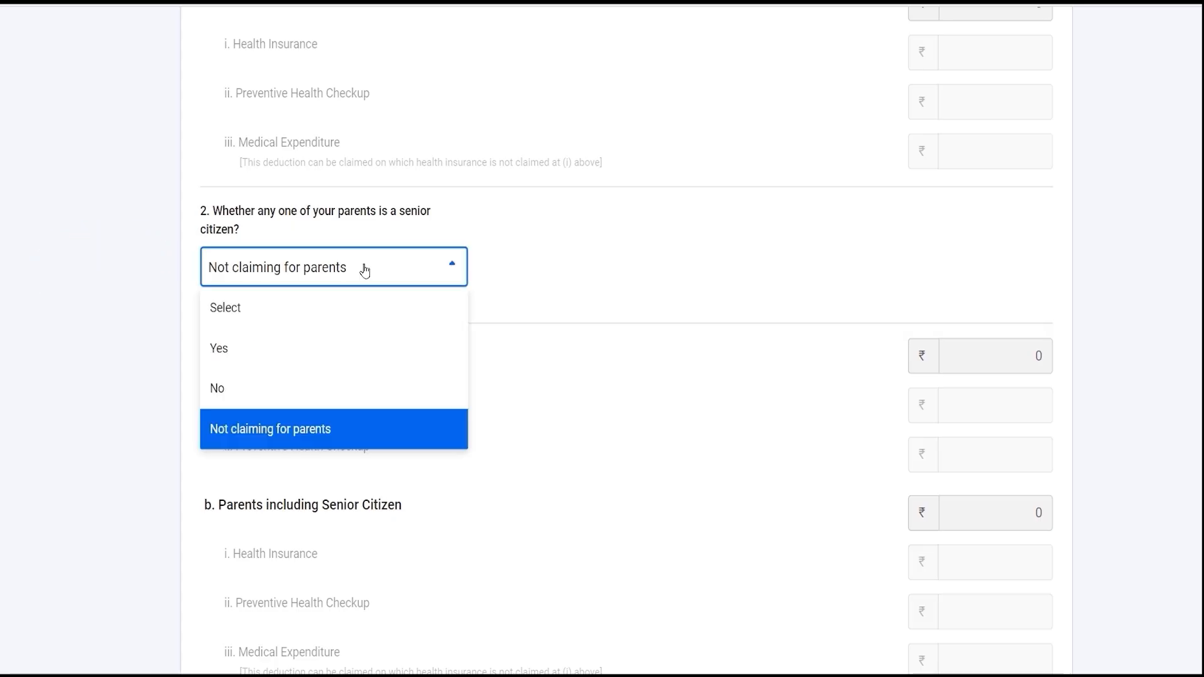
left_click(365, 360)
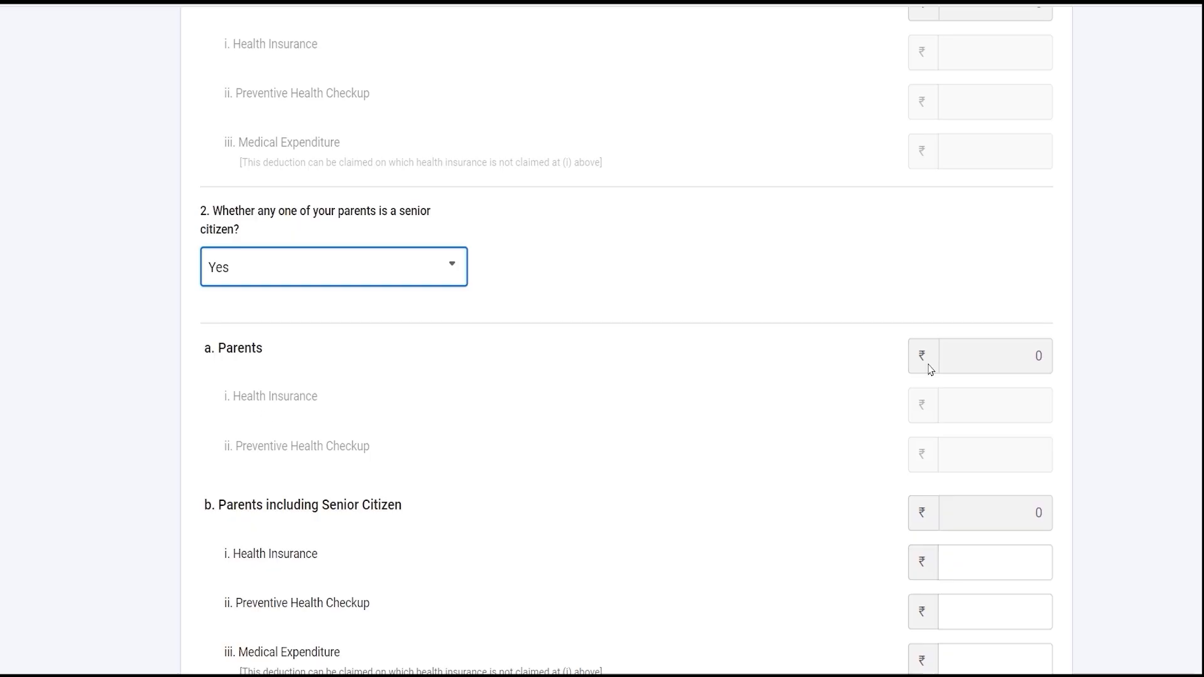
scroll(627, 342, "down", 3)
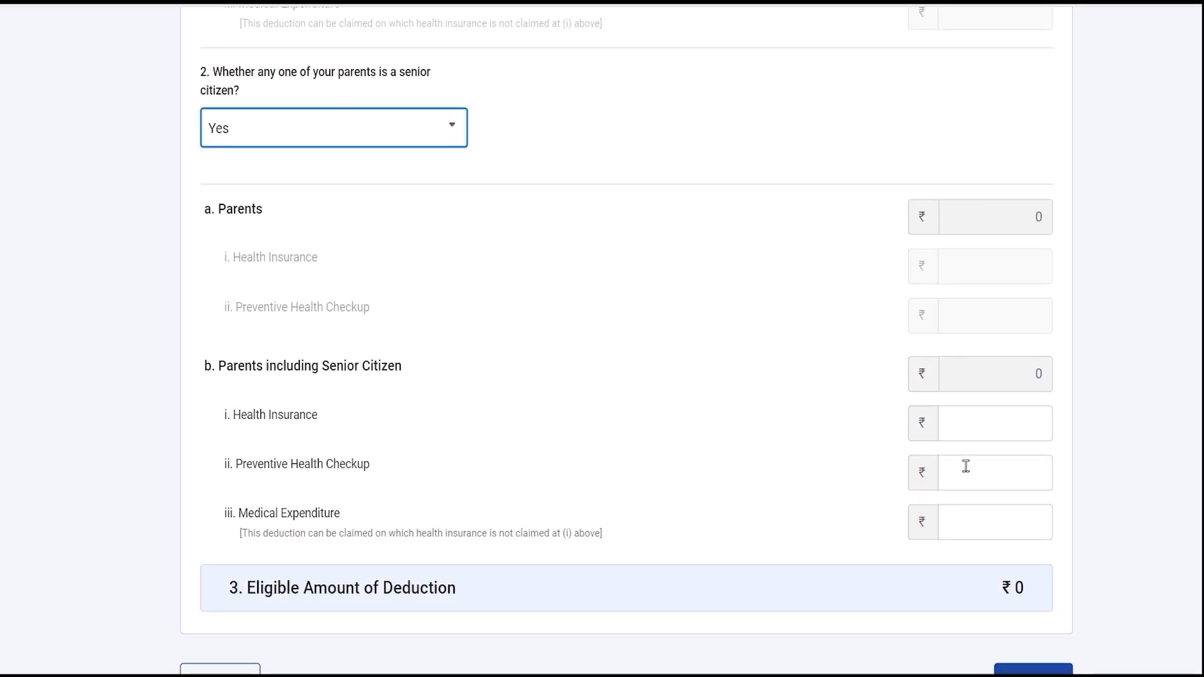
left_click(966, 530)
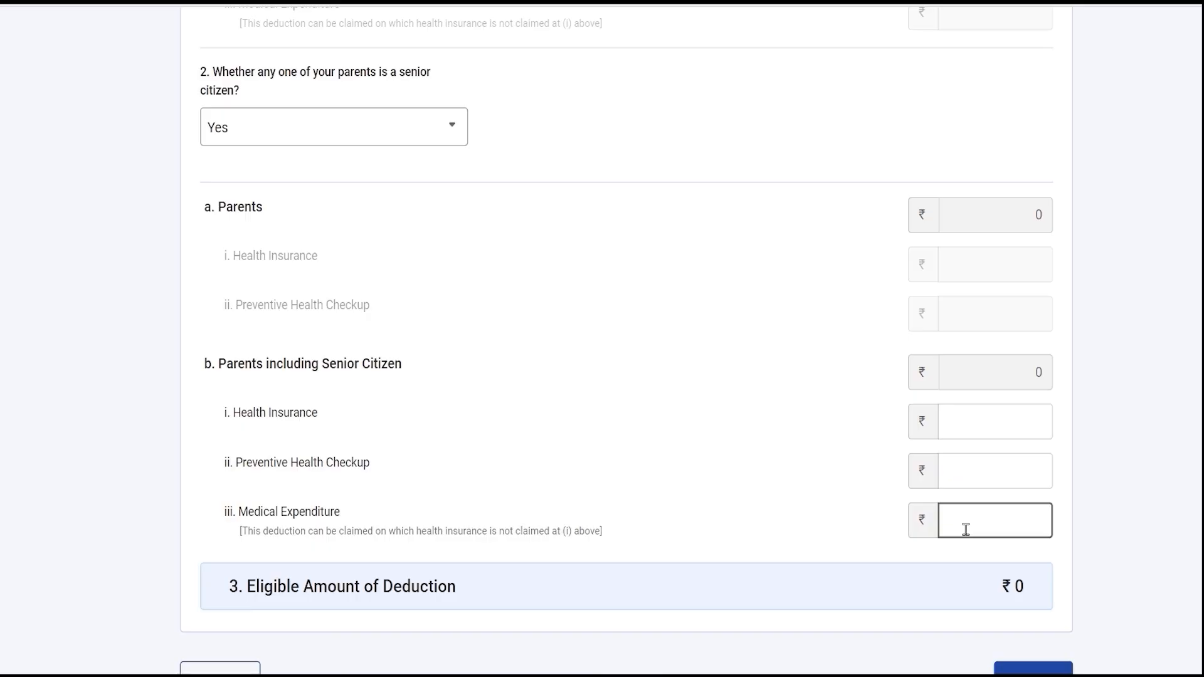
scroll(966, 530, "down", 3)
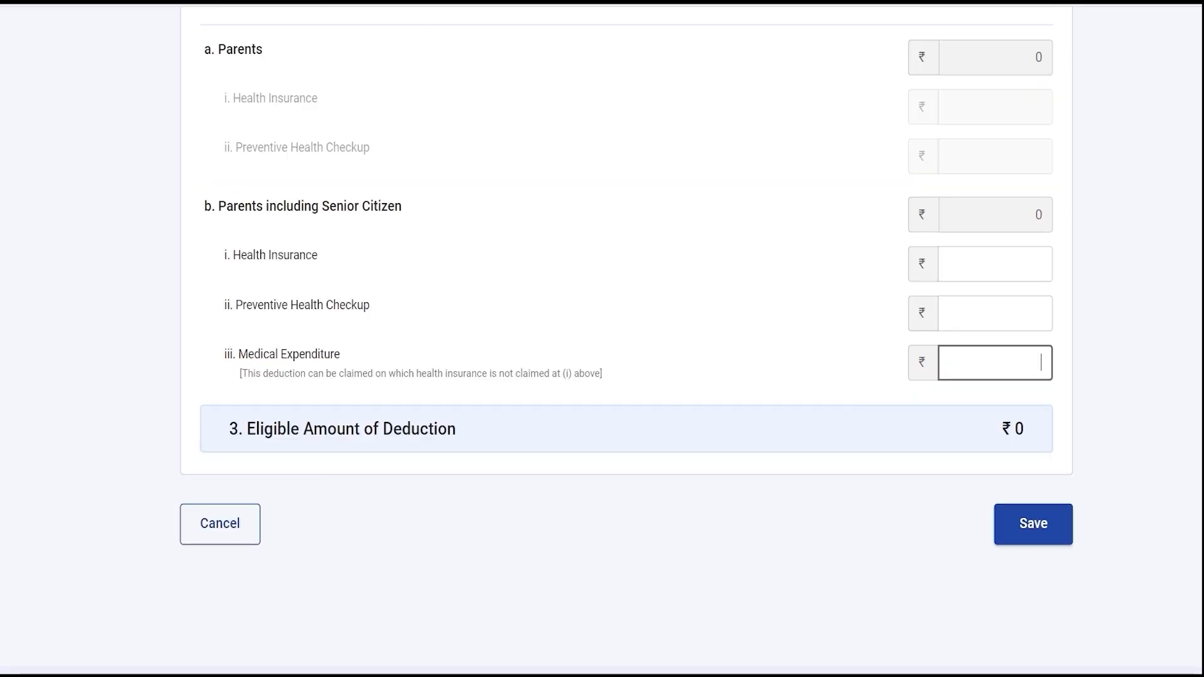
left_click(1024, 529)
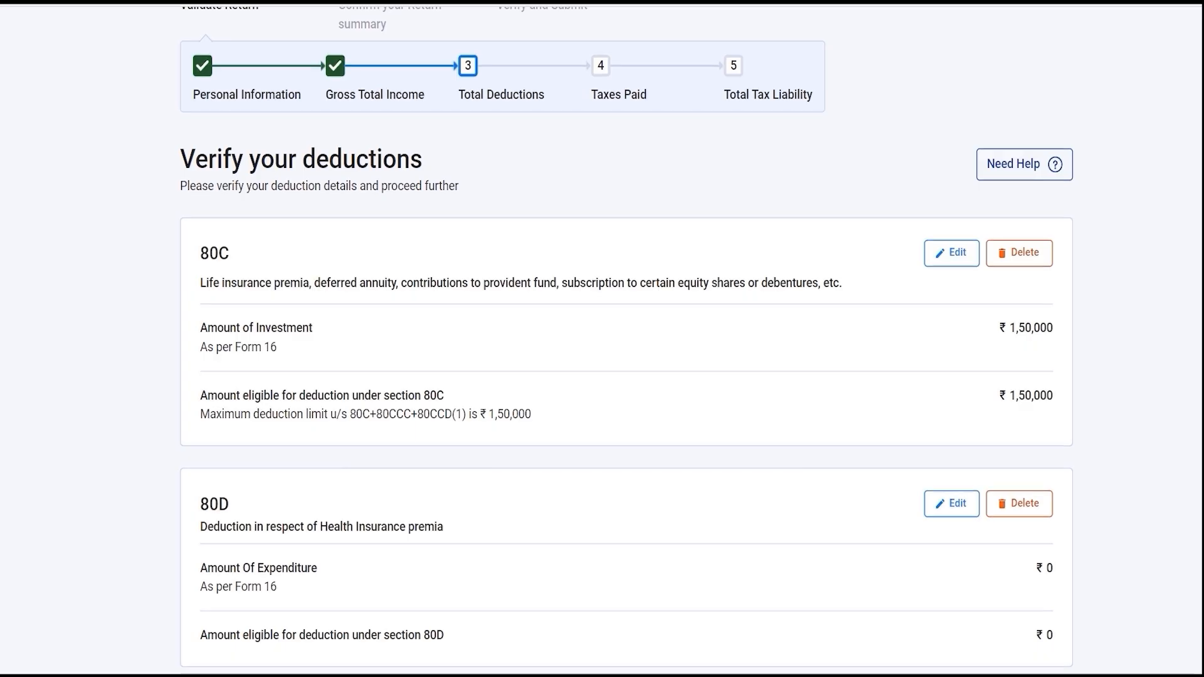
- Add an 80TTA deduction of ₹5,000 for interest on saving bank accounts and check it in the deductions list
scroll(1143, 268, "down", 8)
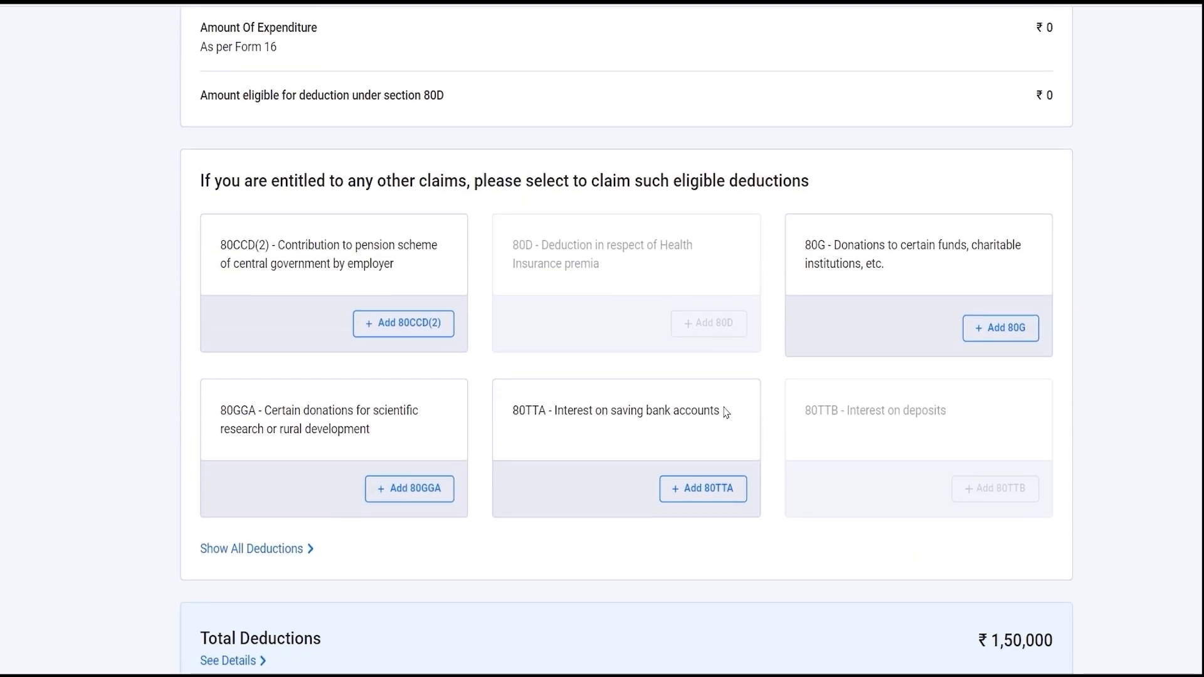
left_click(694, 488)
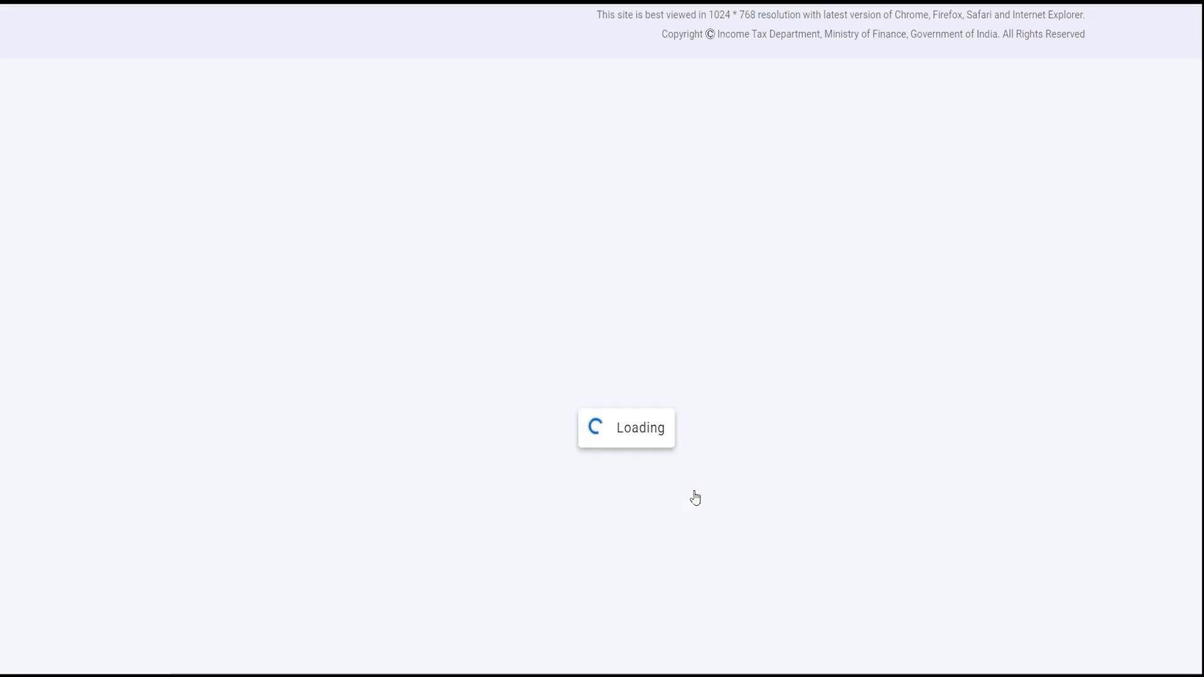
left_click(984, 276)
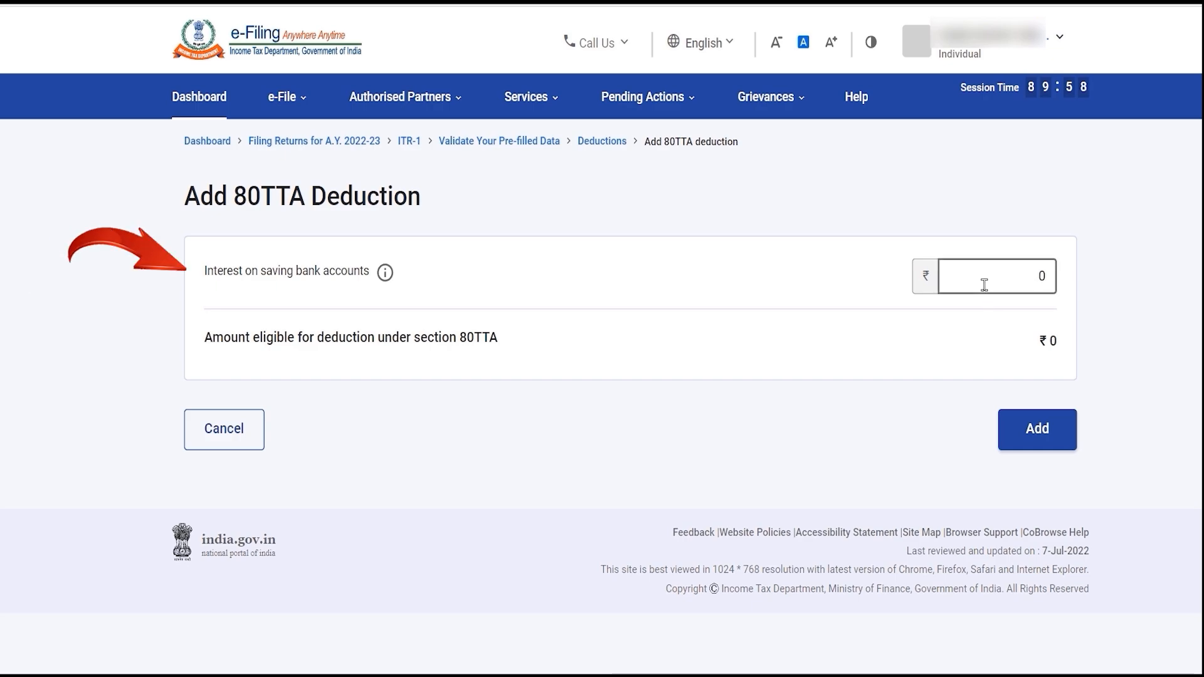
key("BackSpace")
type("5")
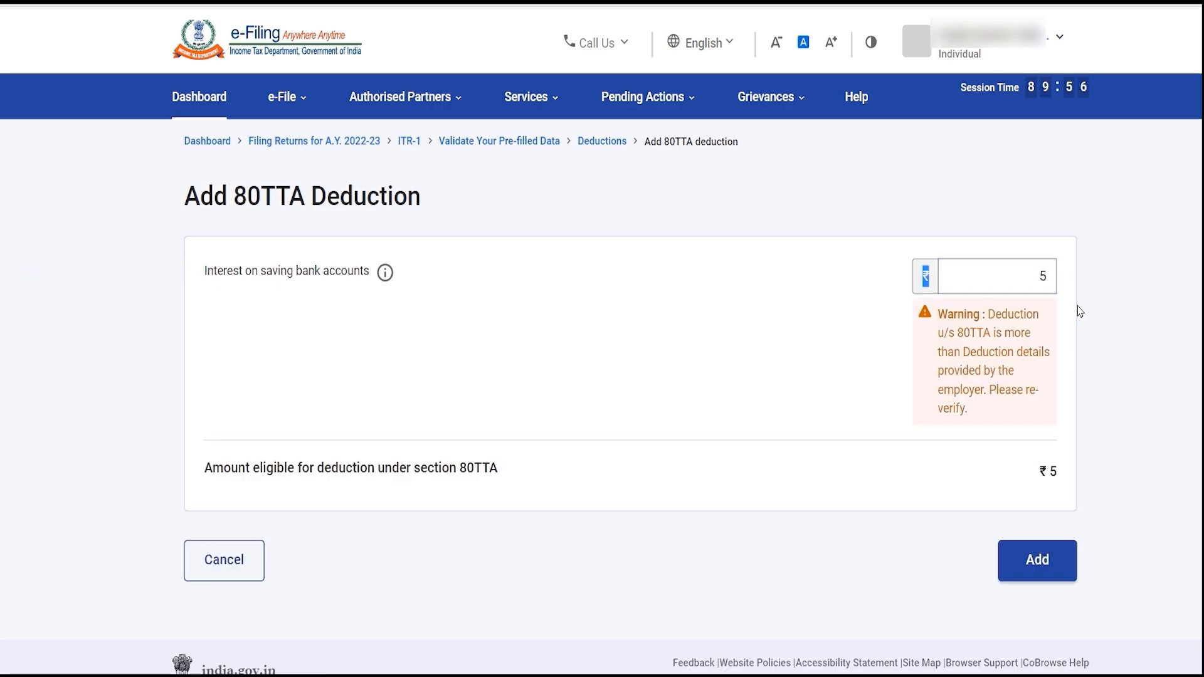
left_click(1018, 280)
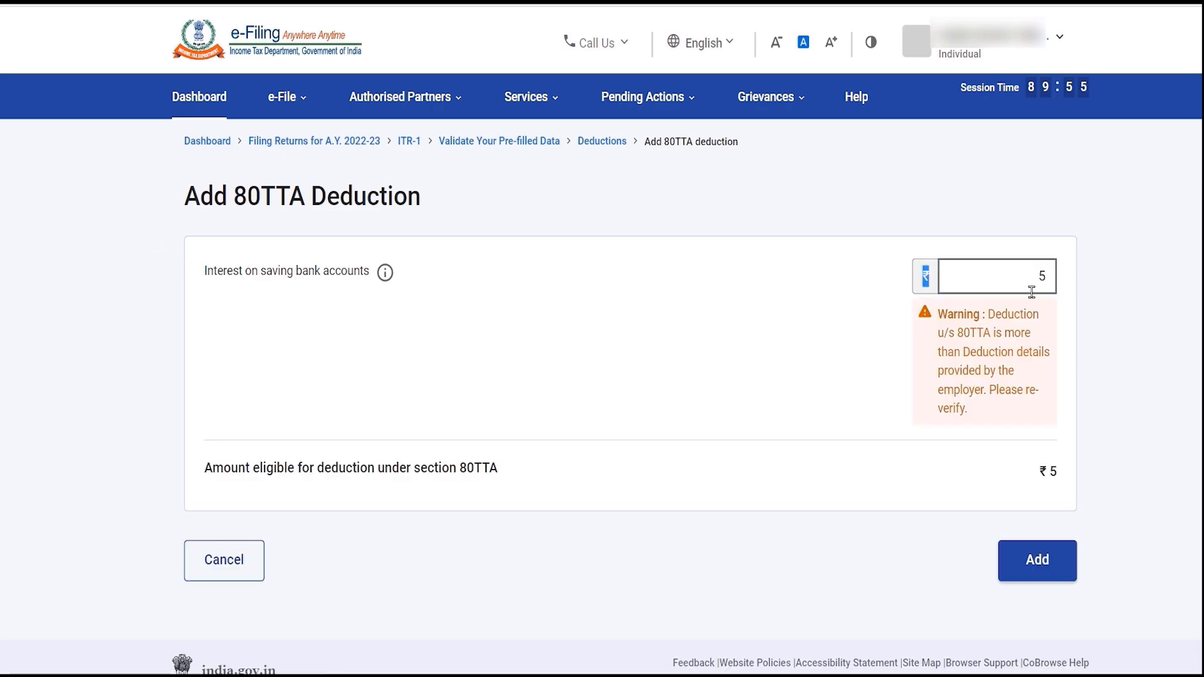
double_click(1010, 332)
left_click_drag(1010, 331, 1033, 291)
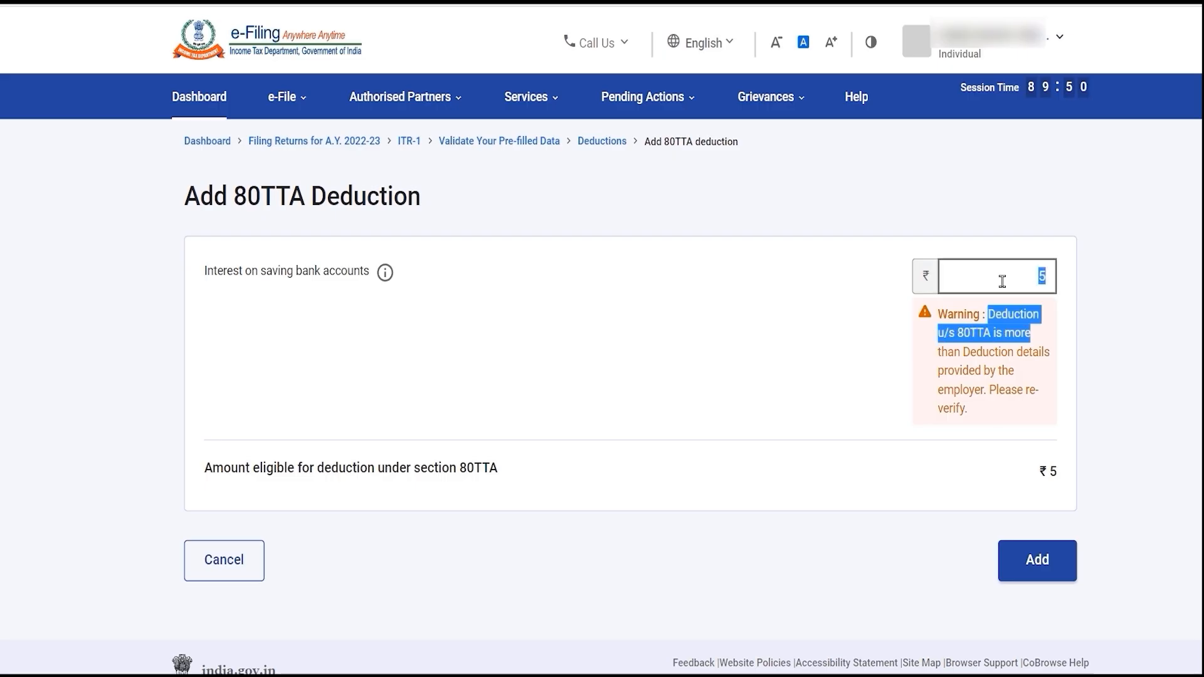
left_click(1003, 283)
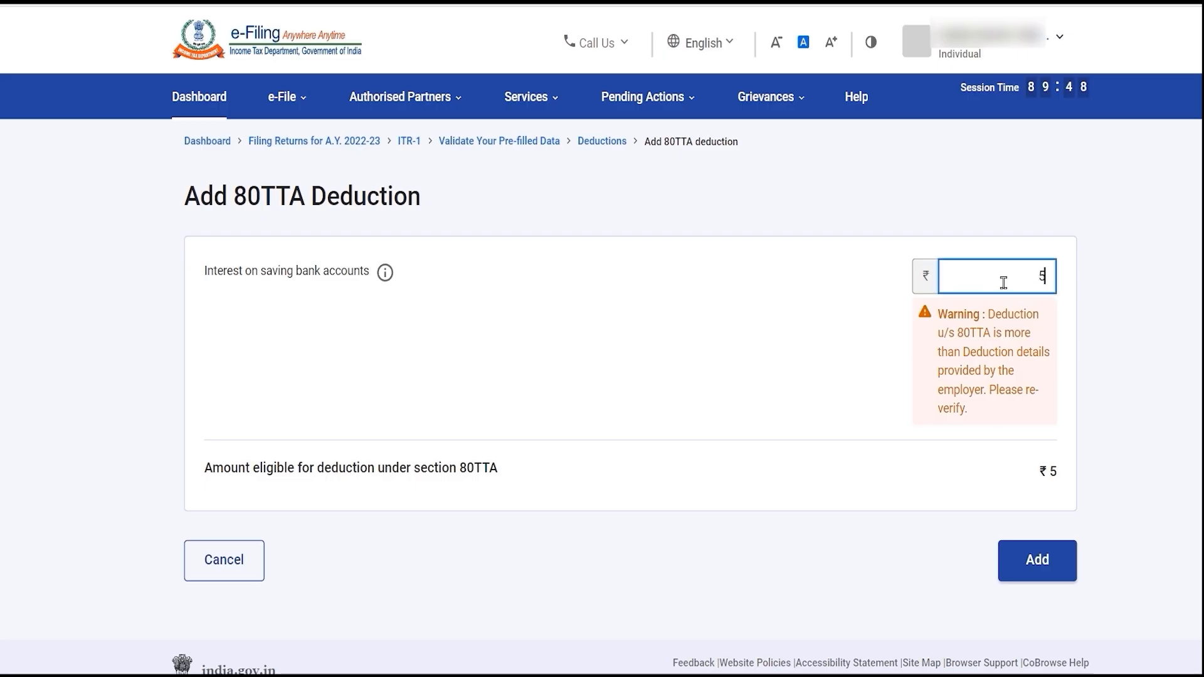
type("000")
left_click(1038, 560)
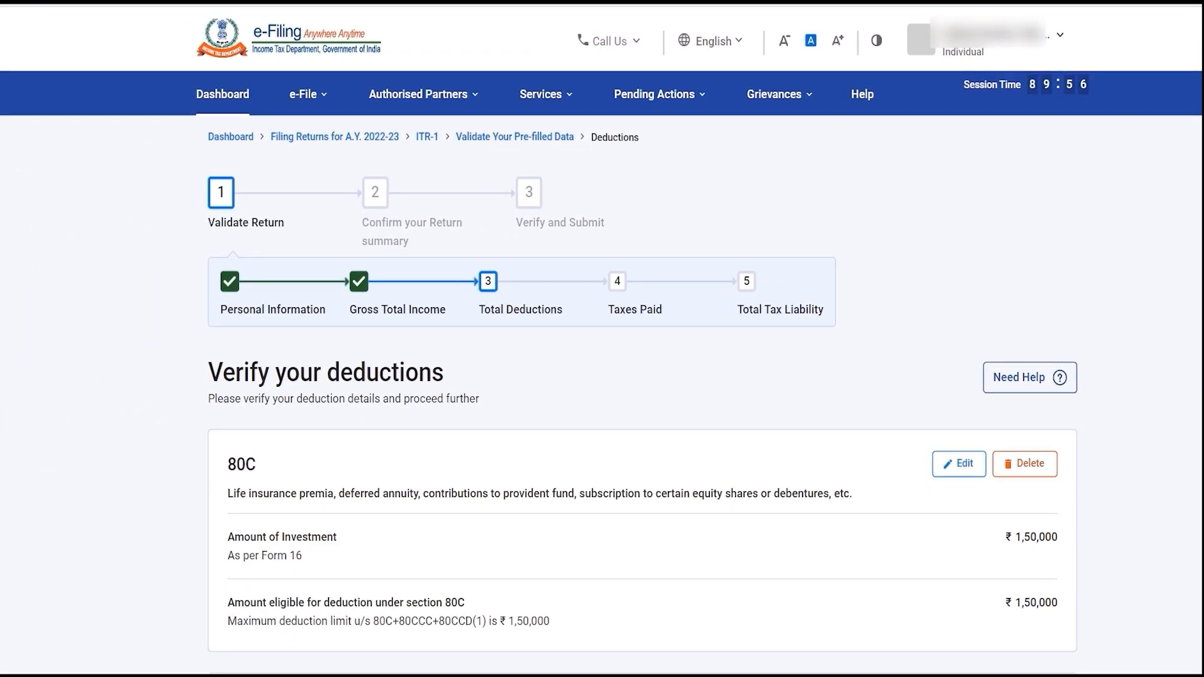
scroll(643, 351, "down", 10)
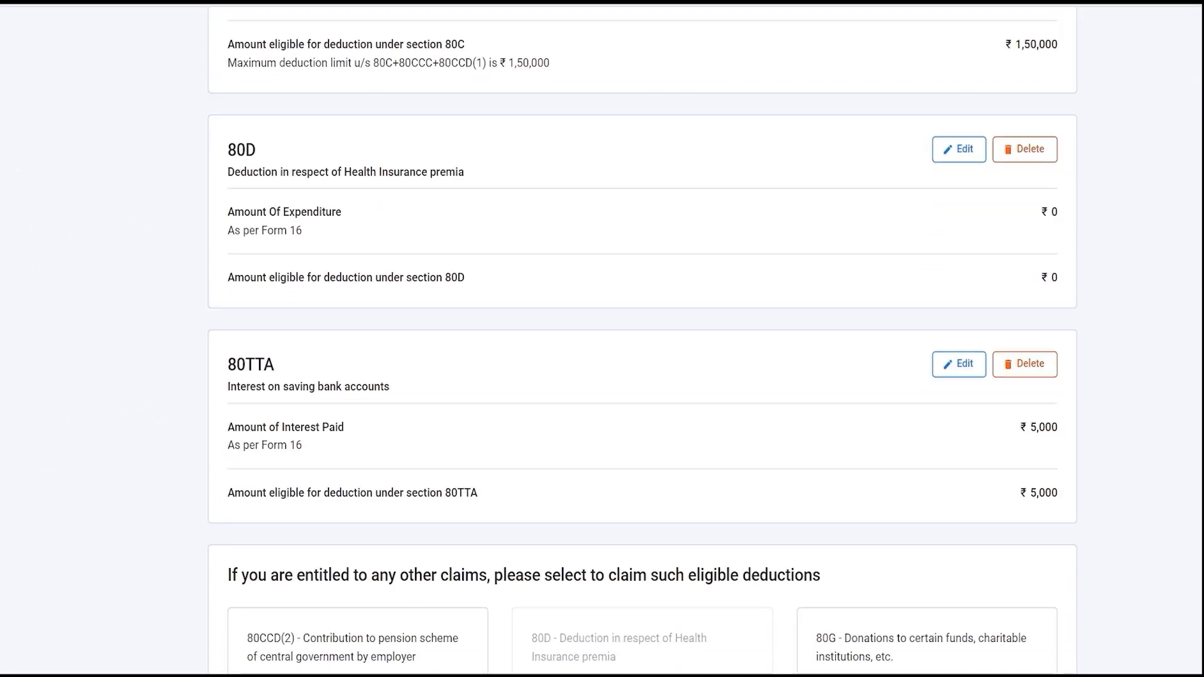
scroll(642, 351, "down", 5)
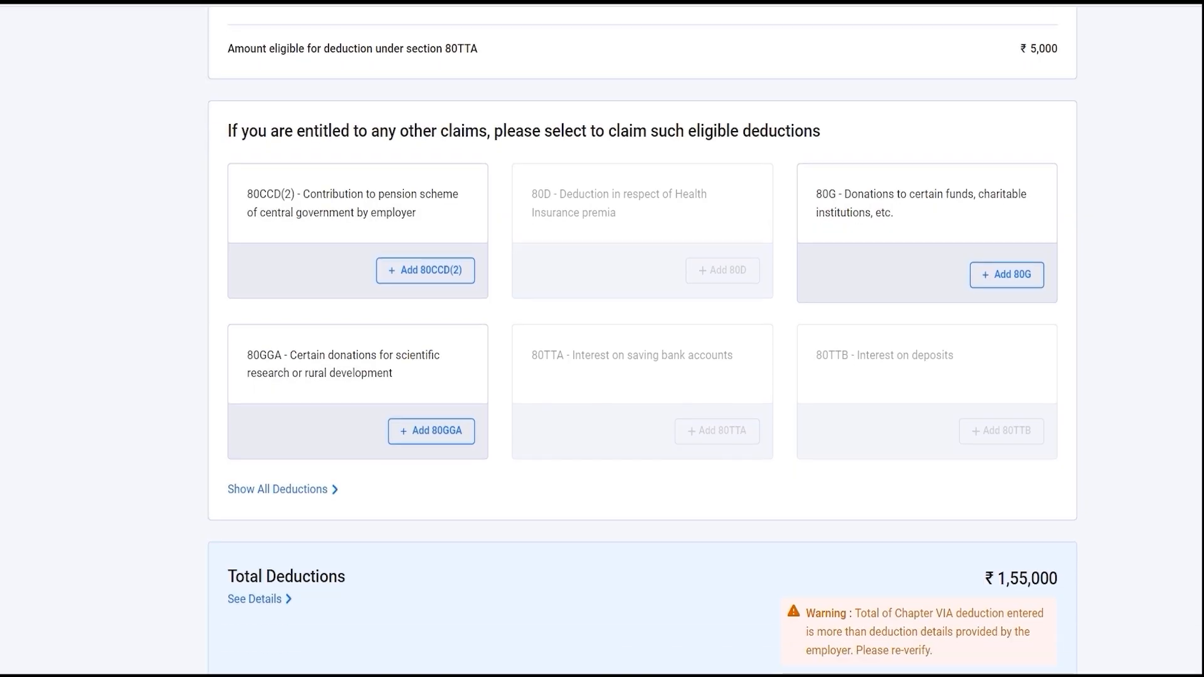
- Confirm the total deductions, and go through the personal information, filing section and refund bank account before confirming that section
left_click(1021, 542)
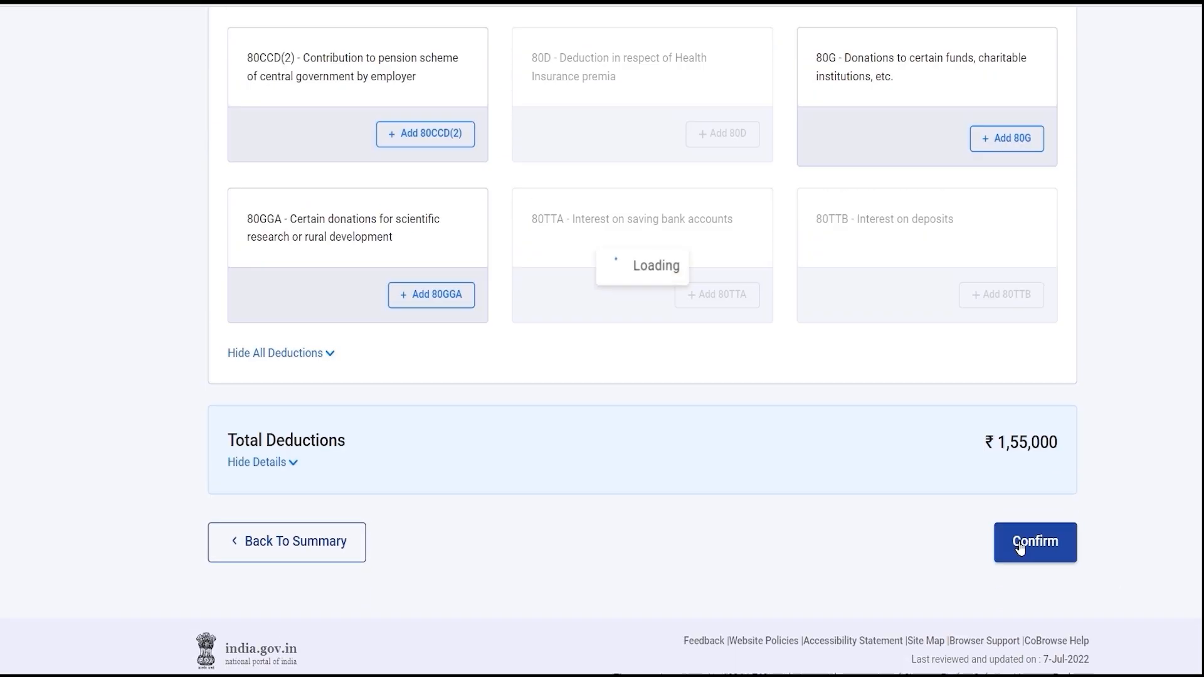
left_click(1020, 551)
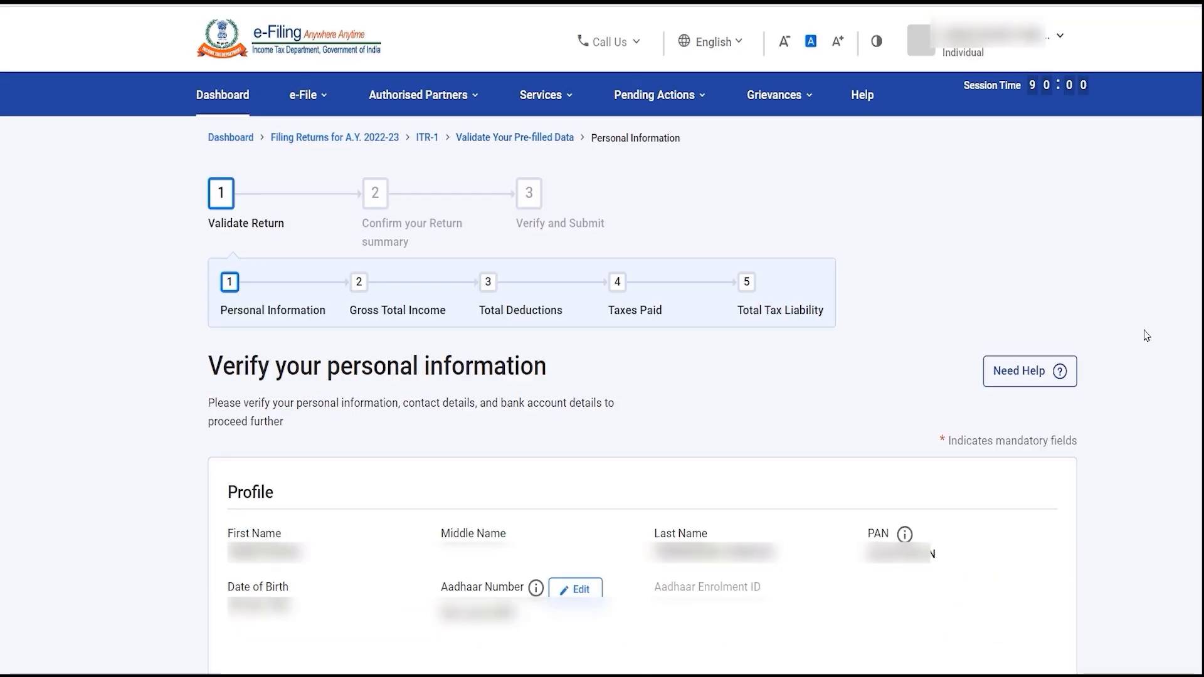
scroll(933, 261, "down", 10)
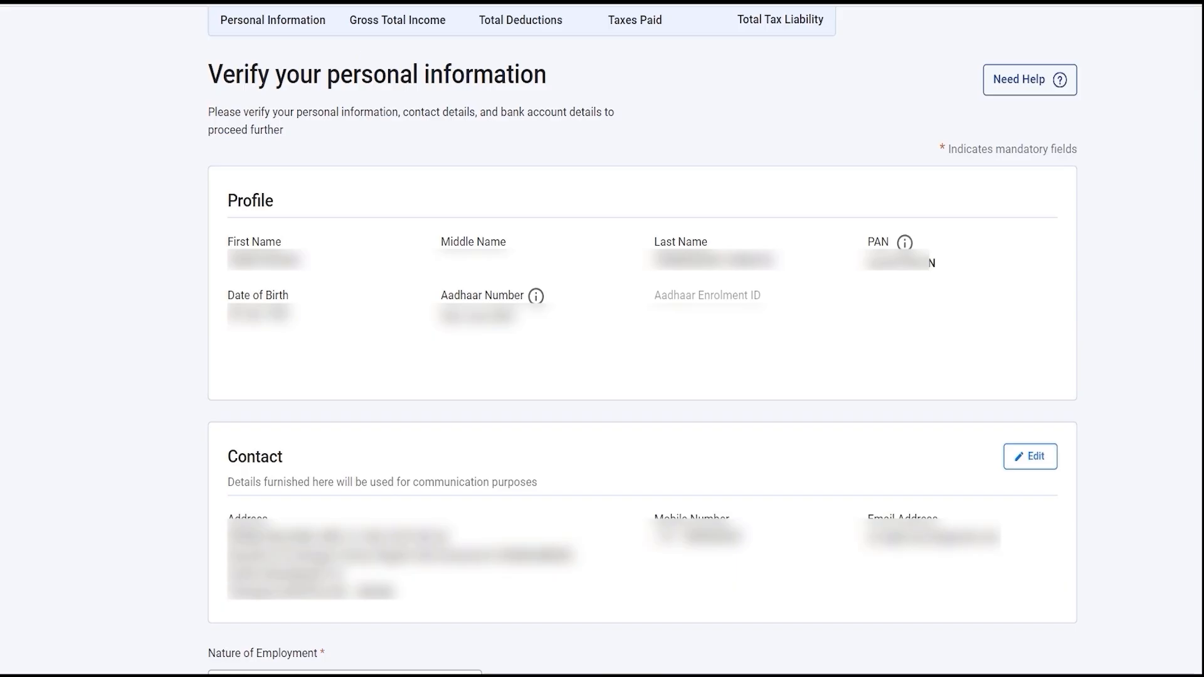
scroll(643, 339, "down", 12)
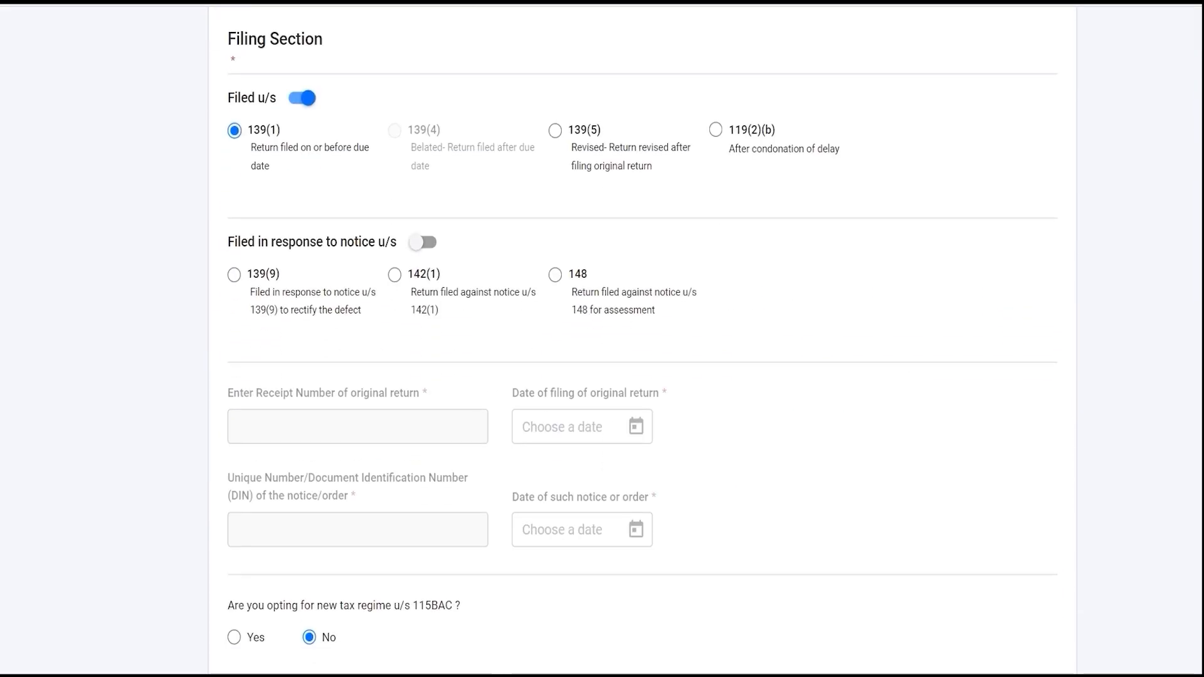
scroll(642, 339, "down", 5)
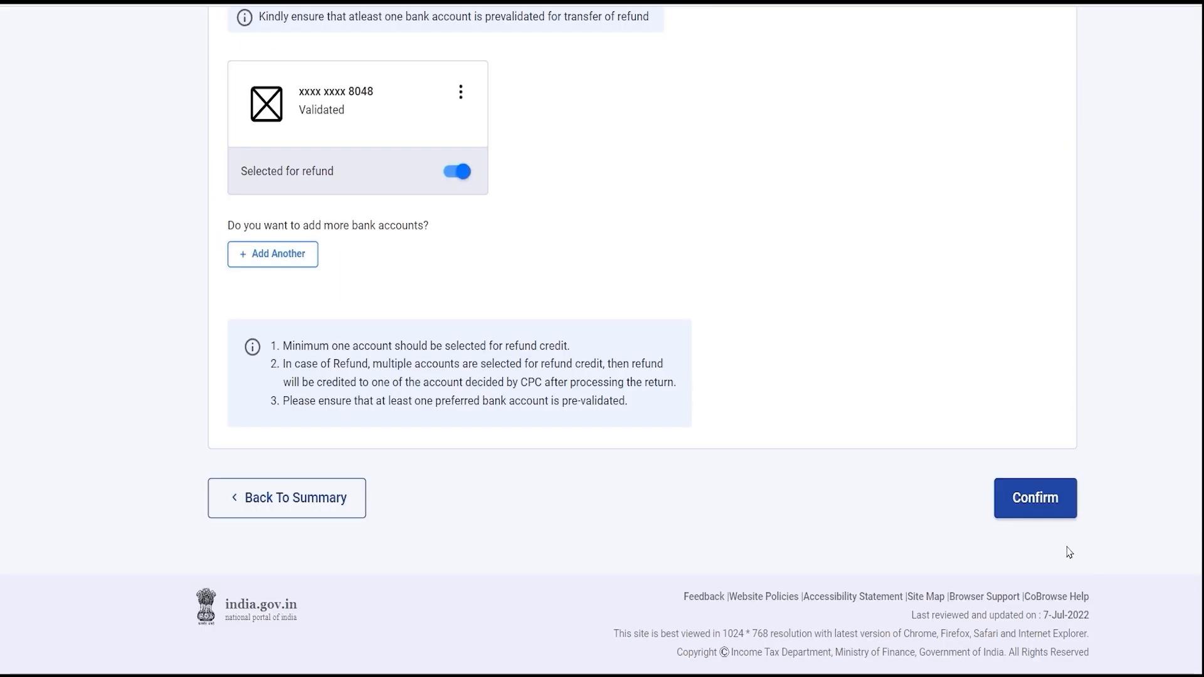
left_click(1062, 498)
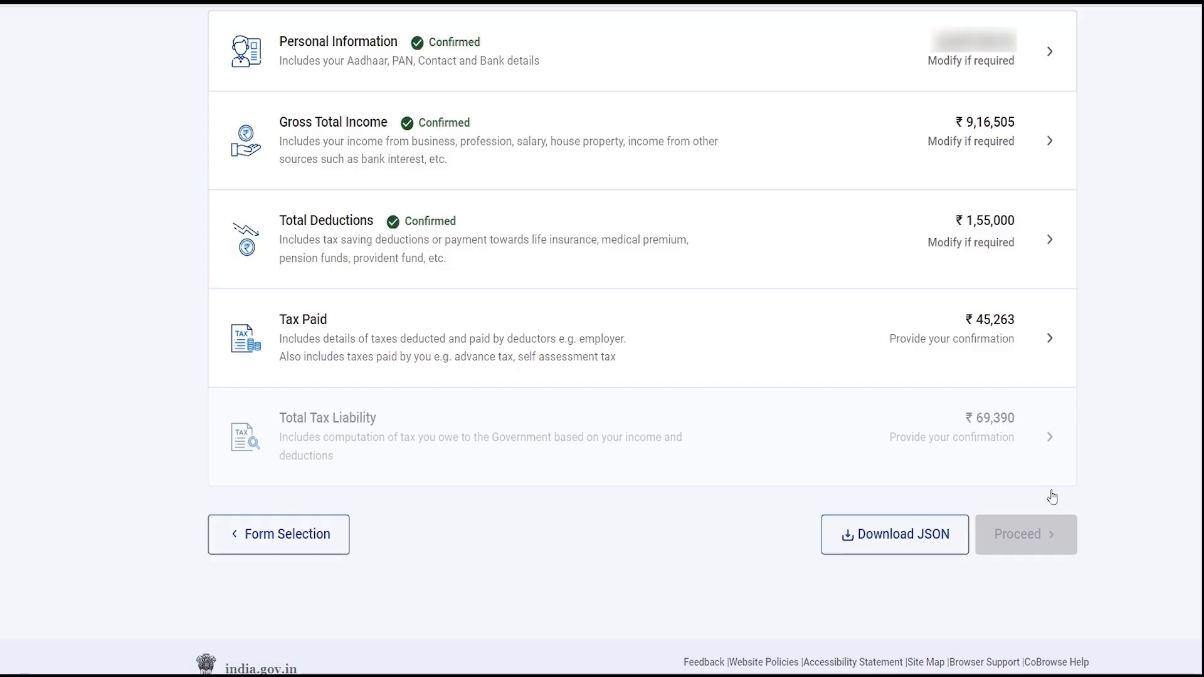
- Review the Tax Paid section, including the details of TDS on salary income, and confirm it
left_click(1002, 339)
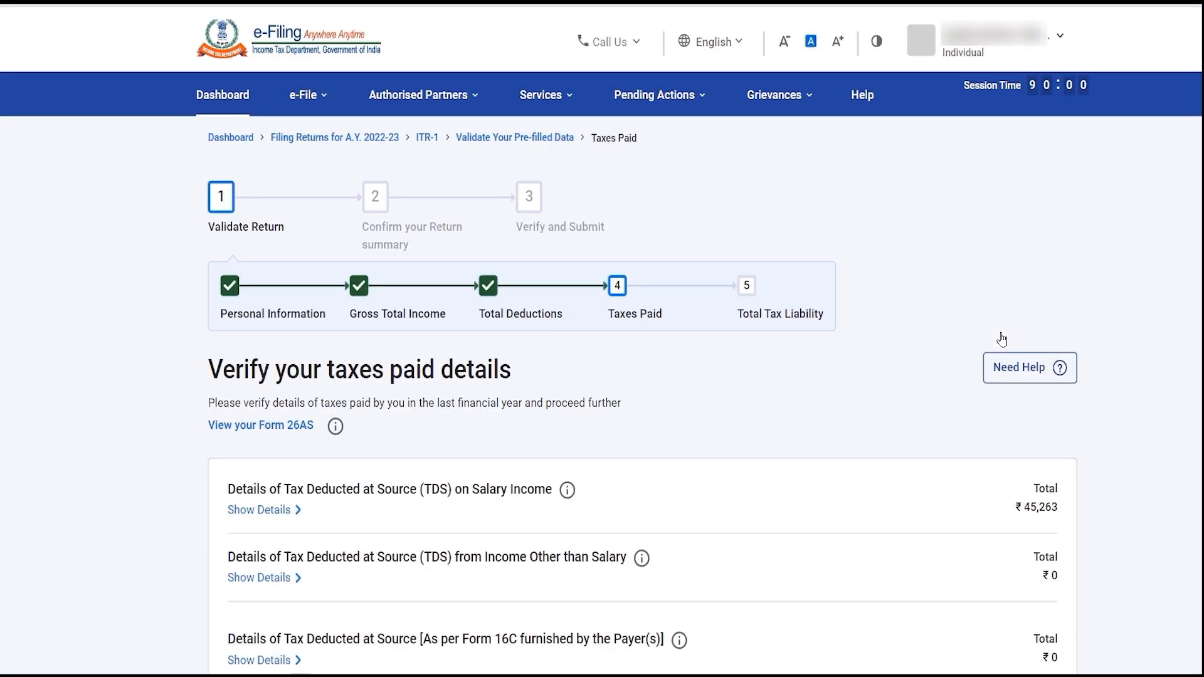
scroll(643, 376, "down", 5)
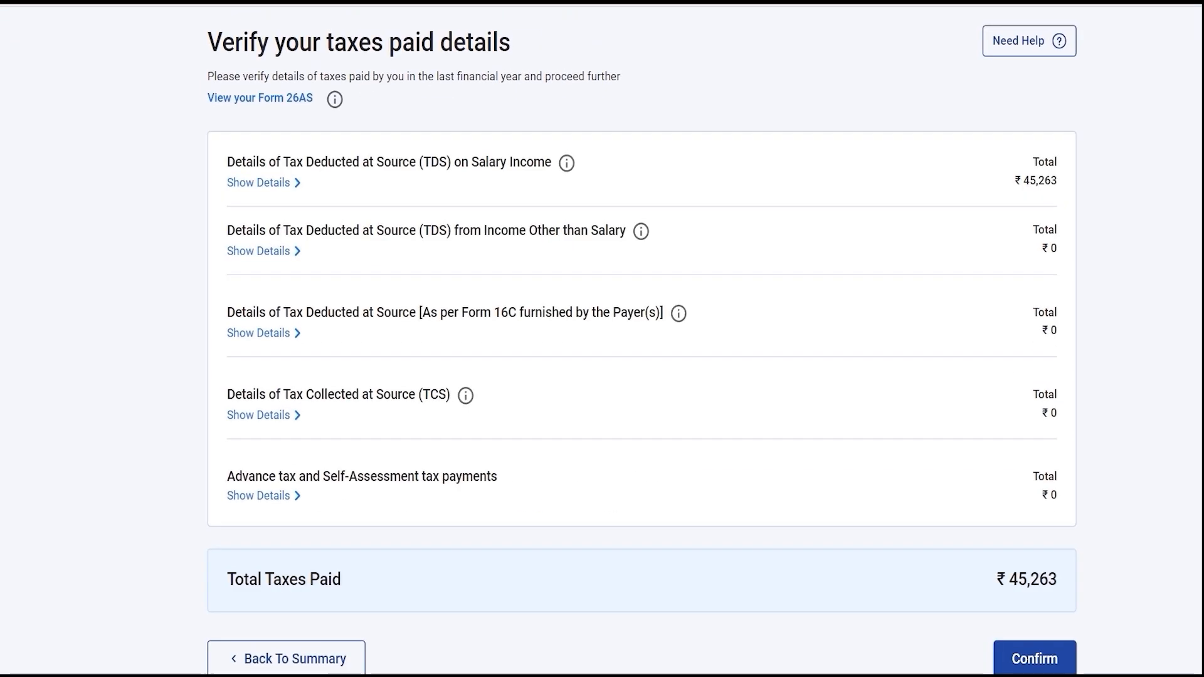
left_click(282, 185)
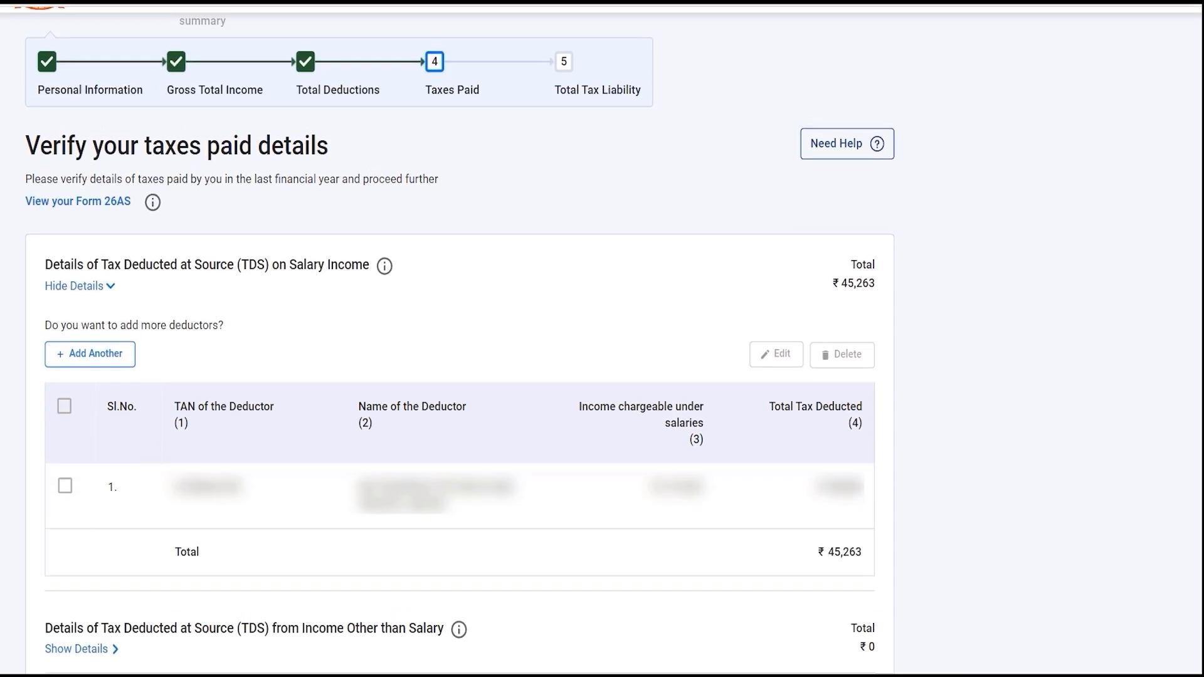
key("ctrl+minus")
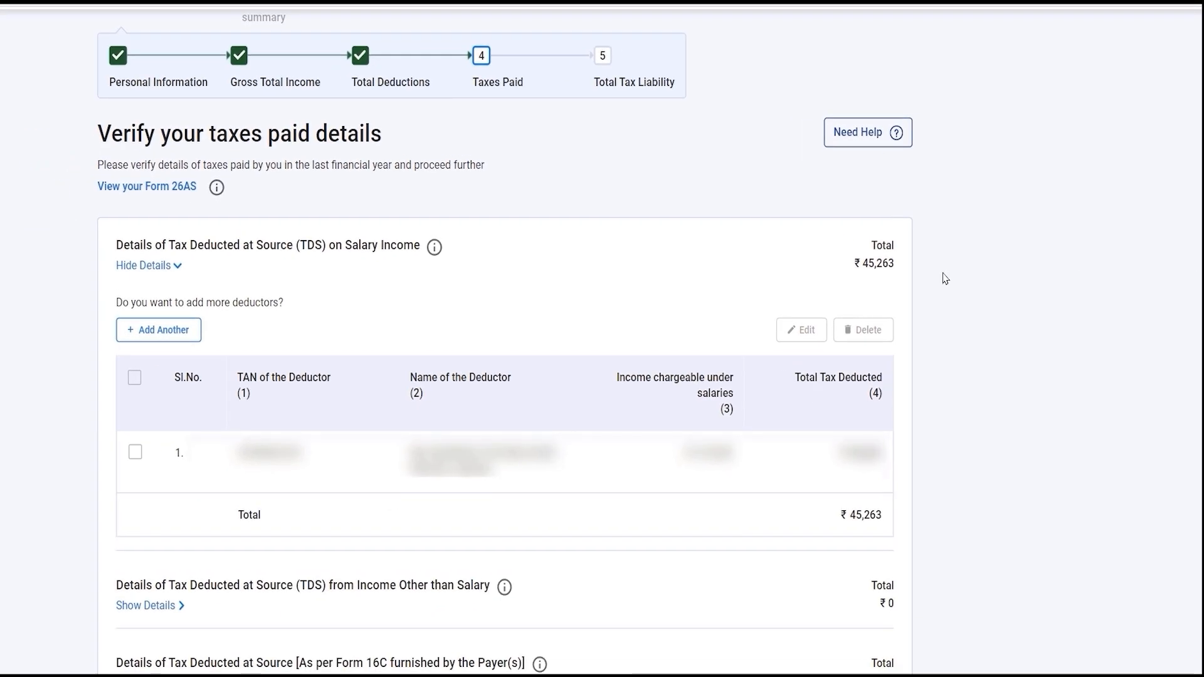
scroll(505, 376, "down", 6)
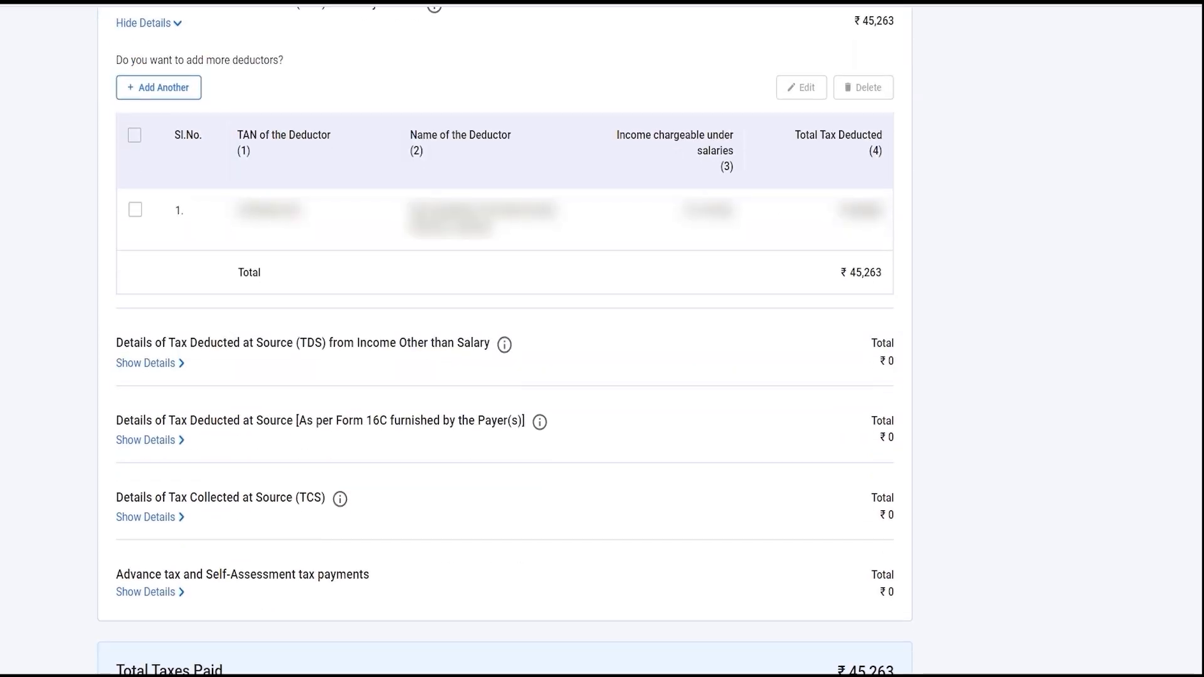
scroll(933, 529, "up", 6)
scroll(933, 529, "down", 7)
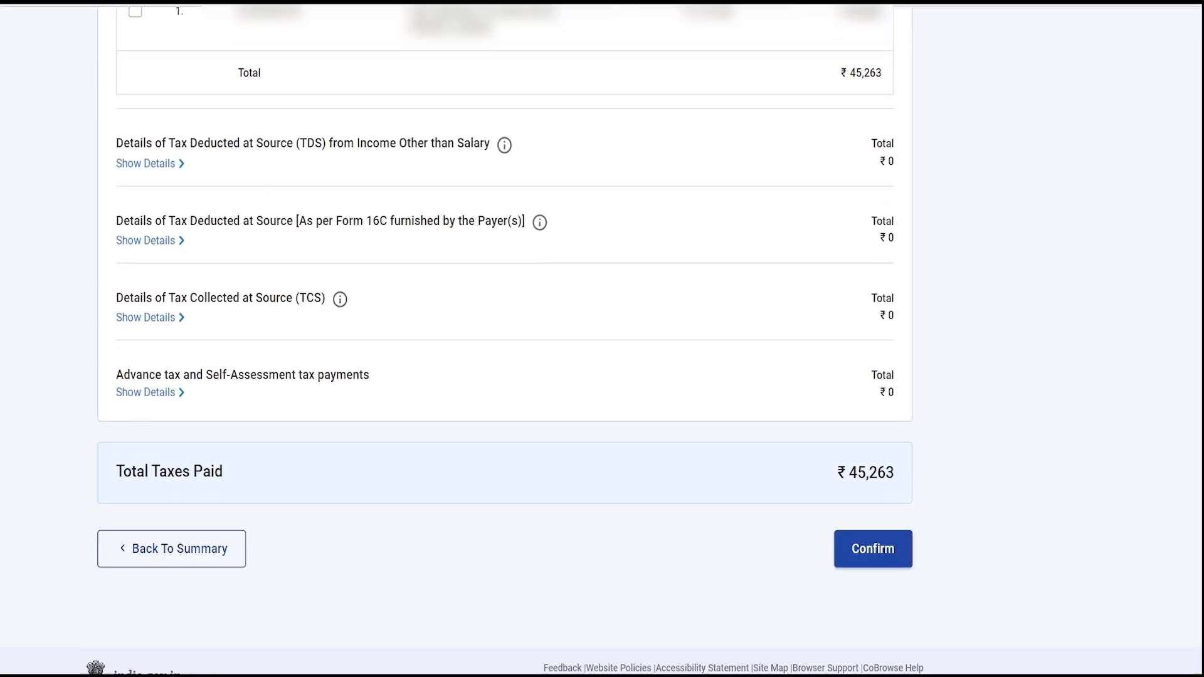
left_click(893, 506)
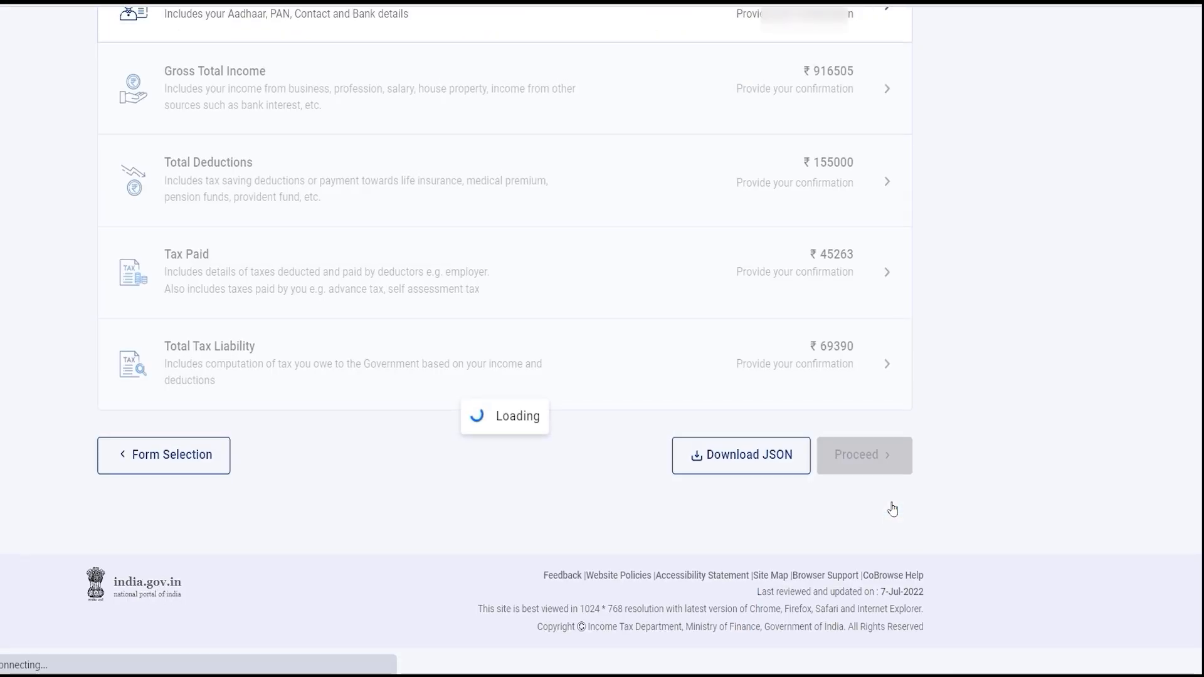
- Open the Total Tax Liability section, check the computation of income, tax, interest and fees, and confirm it
scroll(602, 338, "down", 7)
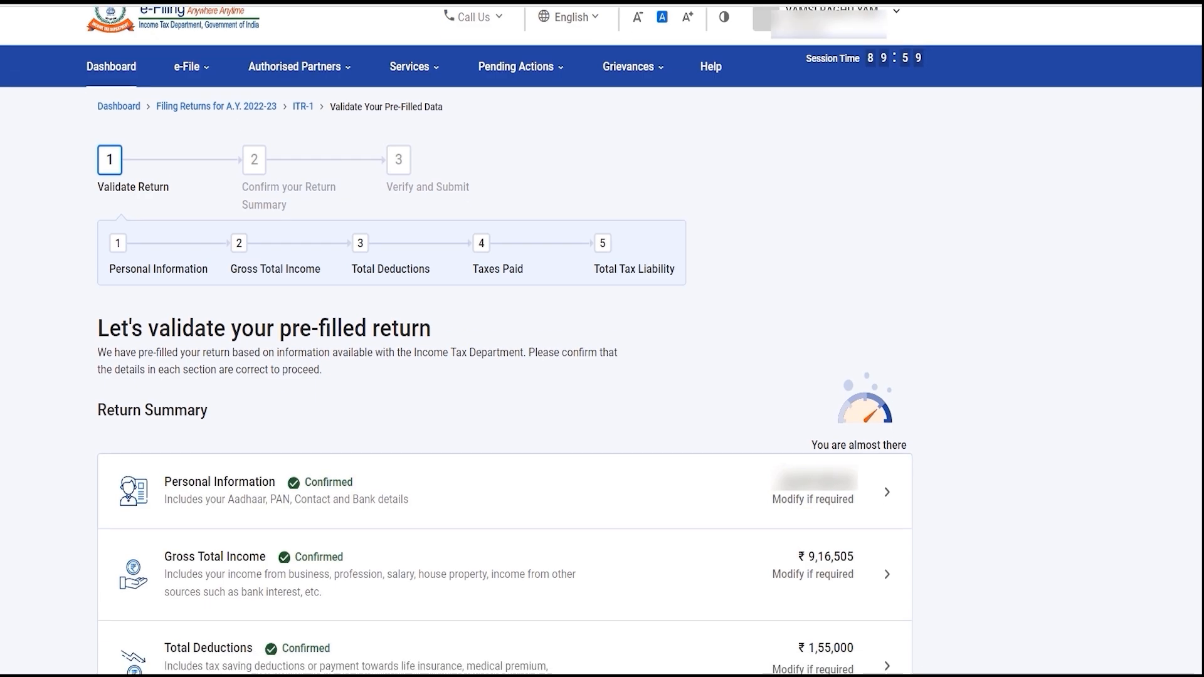
scroll(1058, 424, "down", 1)
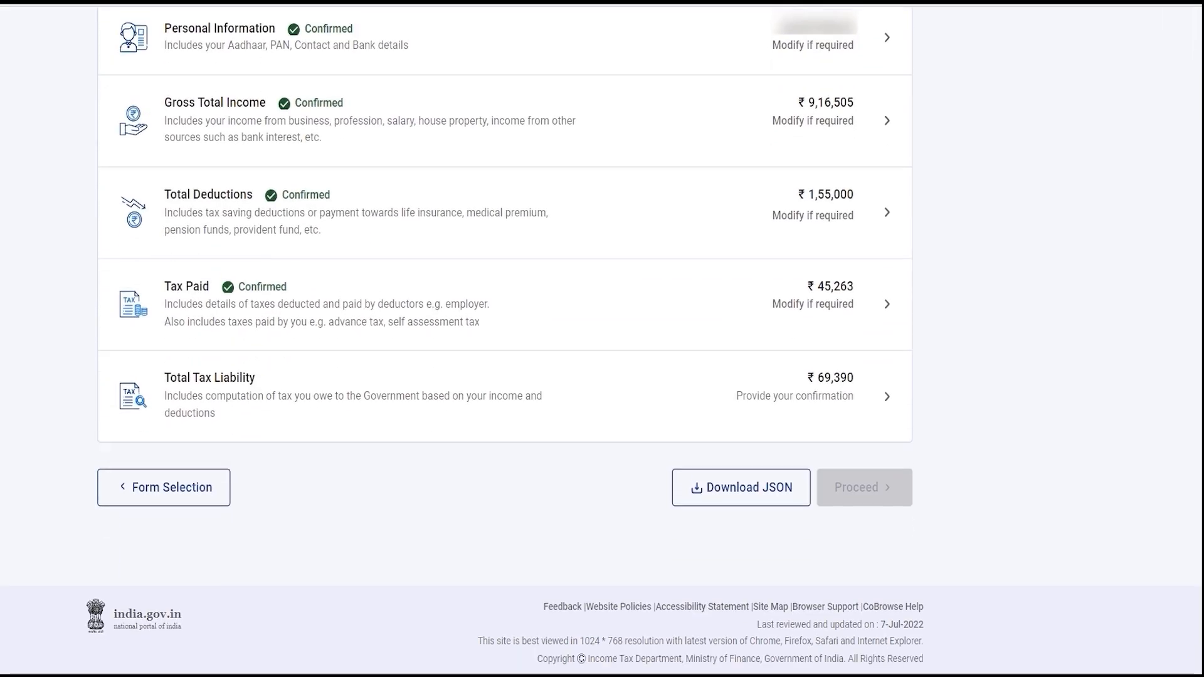
scroll(877, 393, "up", 1)
left_click(877, 393)
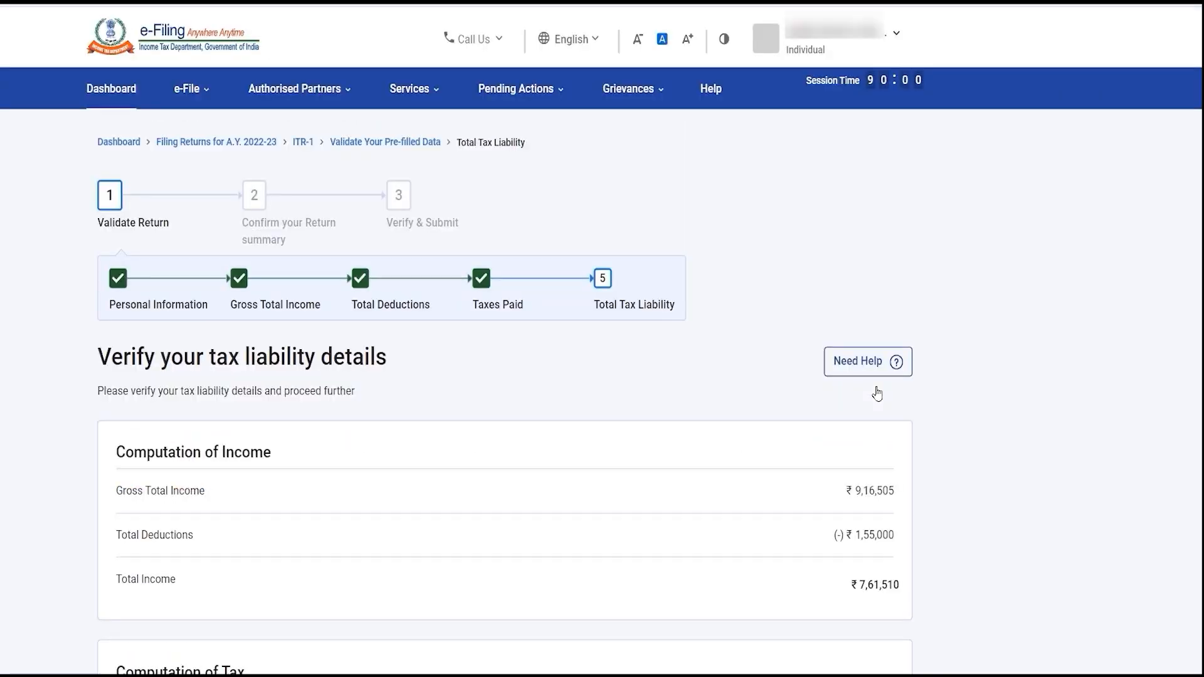
scroll(505, 339, "down", 12)
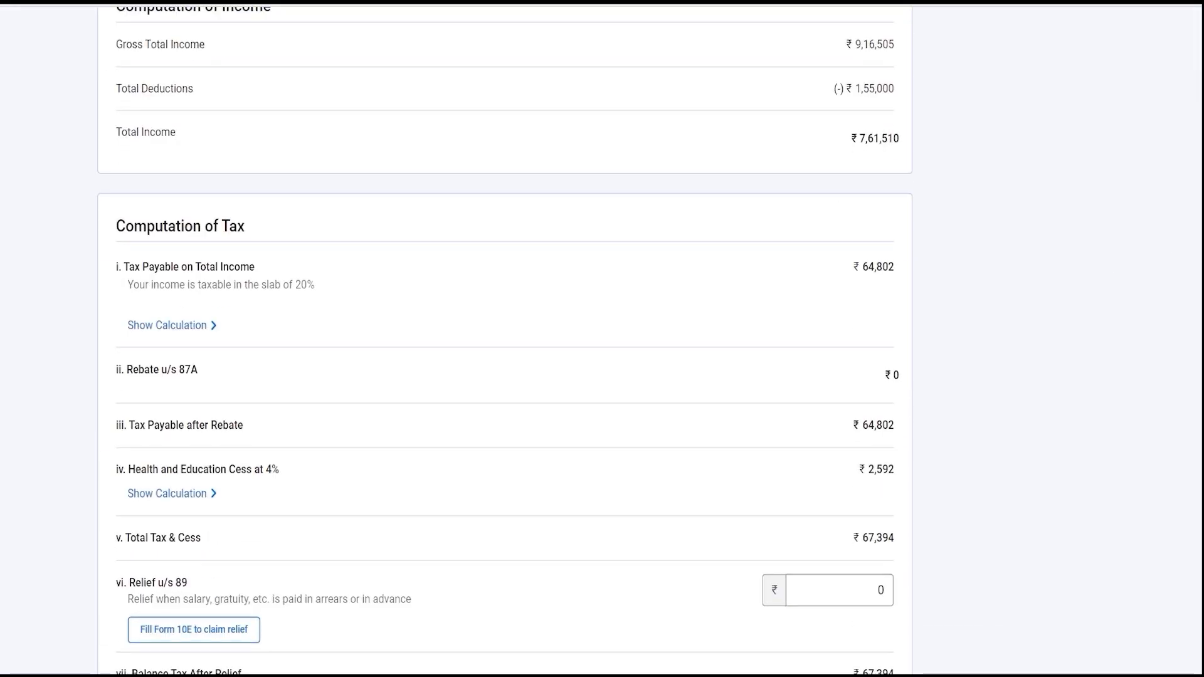
scroll(970, 527, "down", 5)
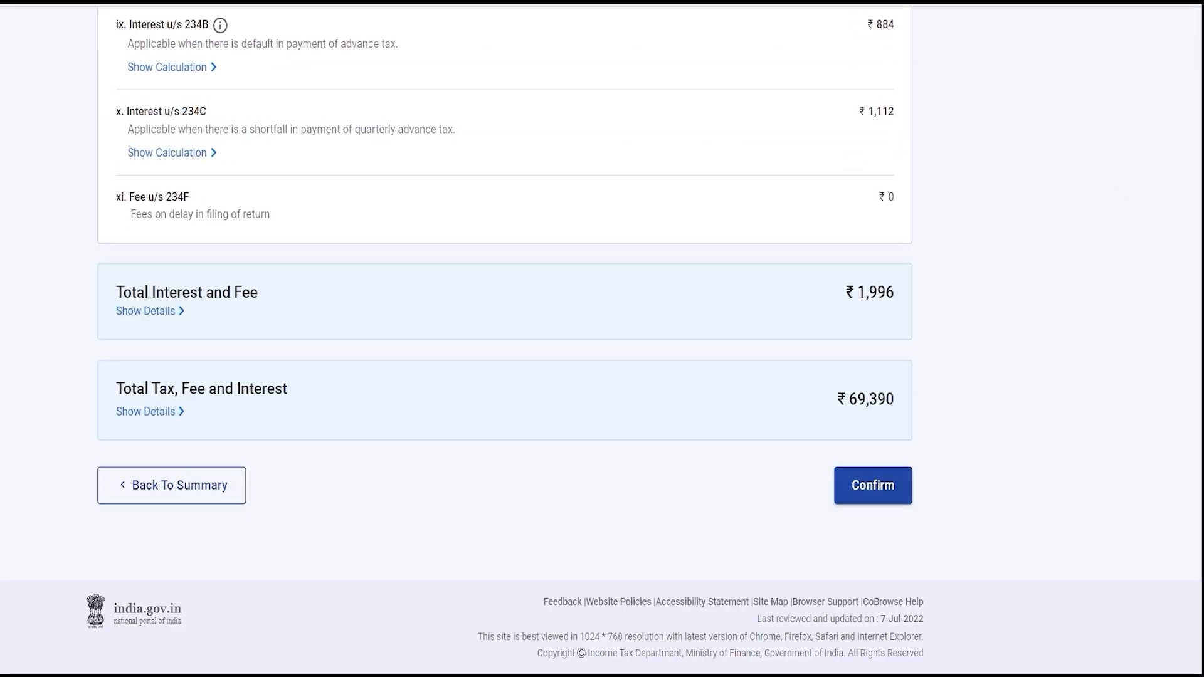
left_click(896, 491)
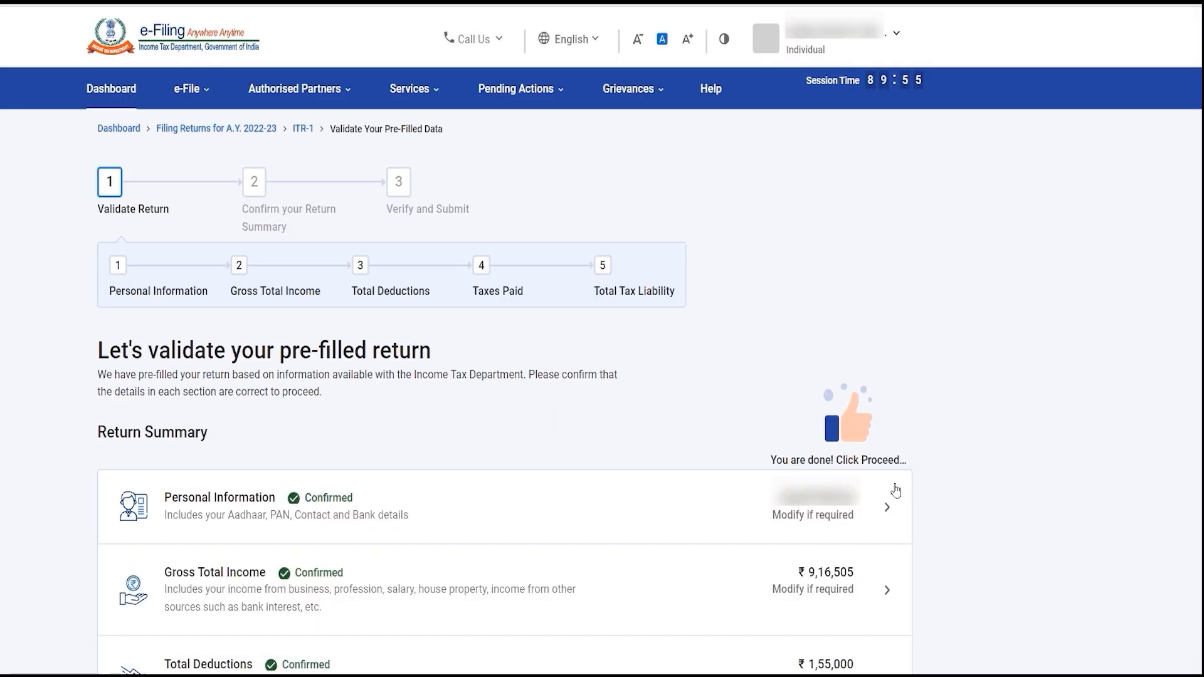
- Check the tax payable summary, start immediate payment, and cancel at the bank selection
scroll(891, 512, "down", 6)
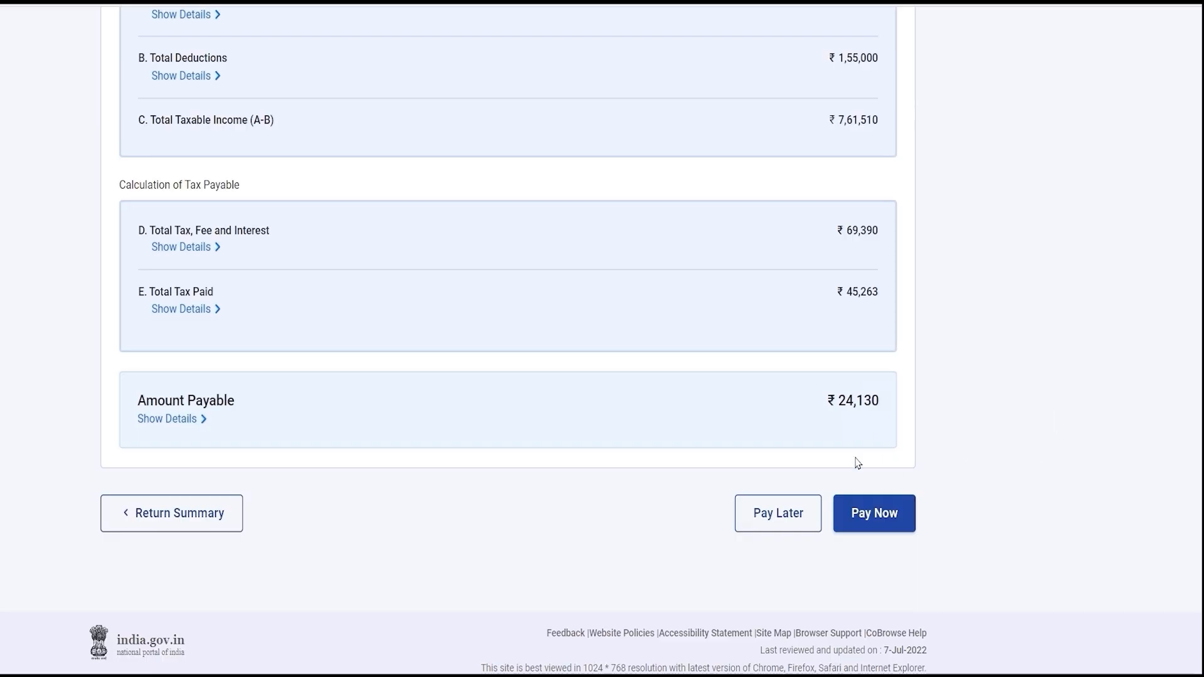
left_click(870, 515)
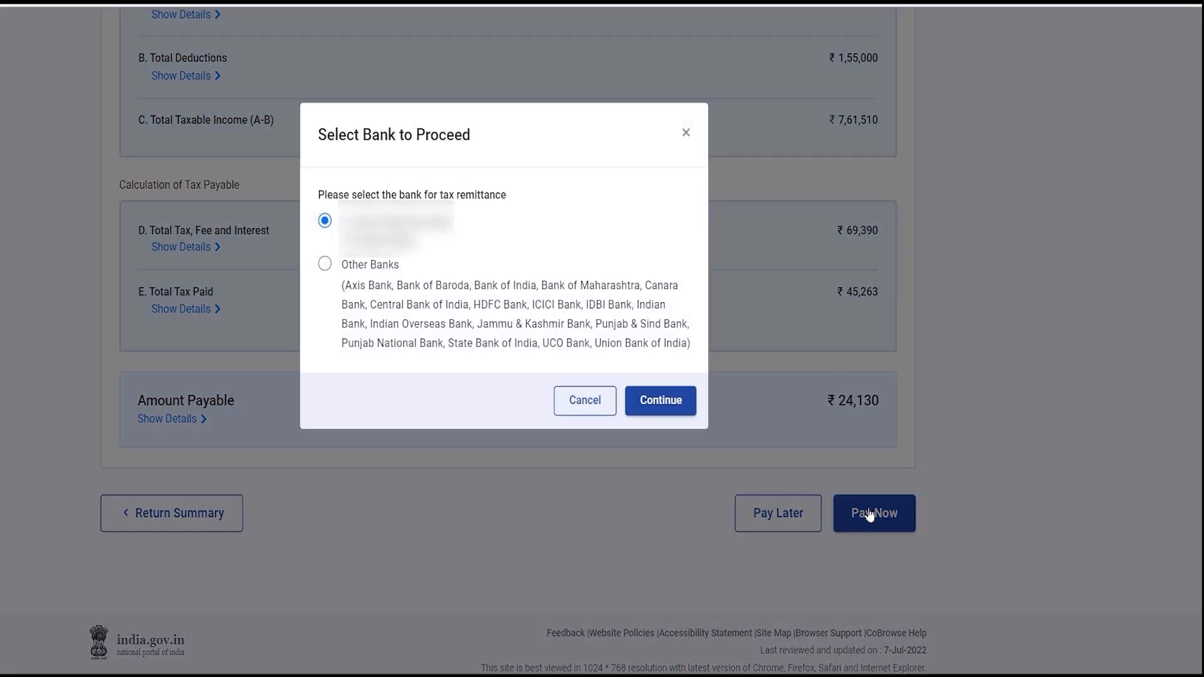
left_click(604, 402)
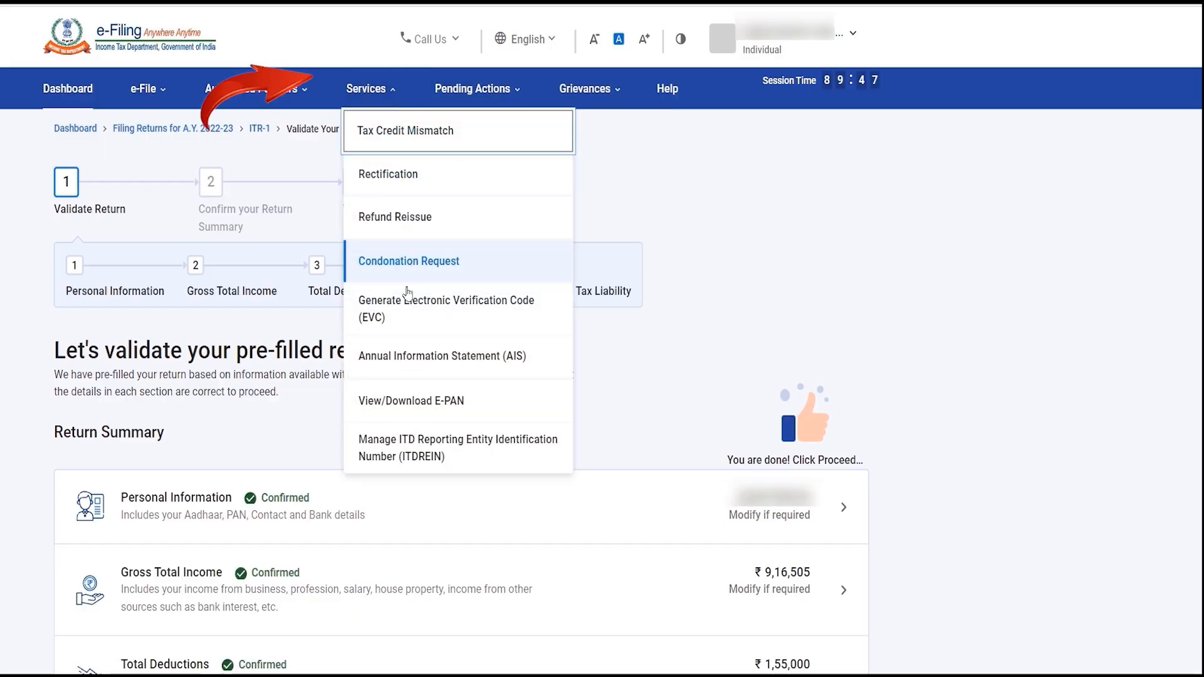
- Open the Annual Information Statement service on the Compliance Portal and view the Taxpayer Information Summary for F.Y. 2021-22
left_click(417, 358)
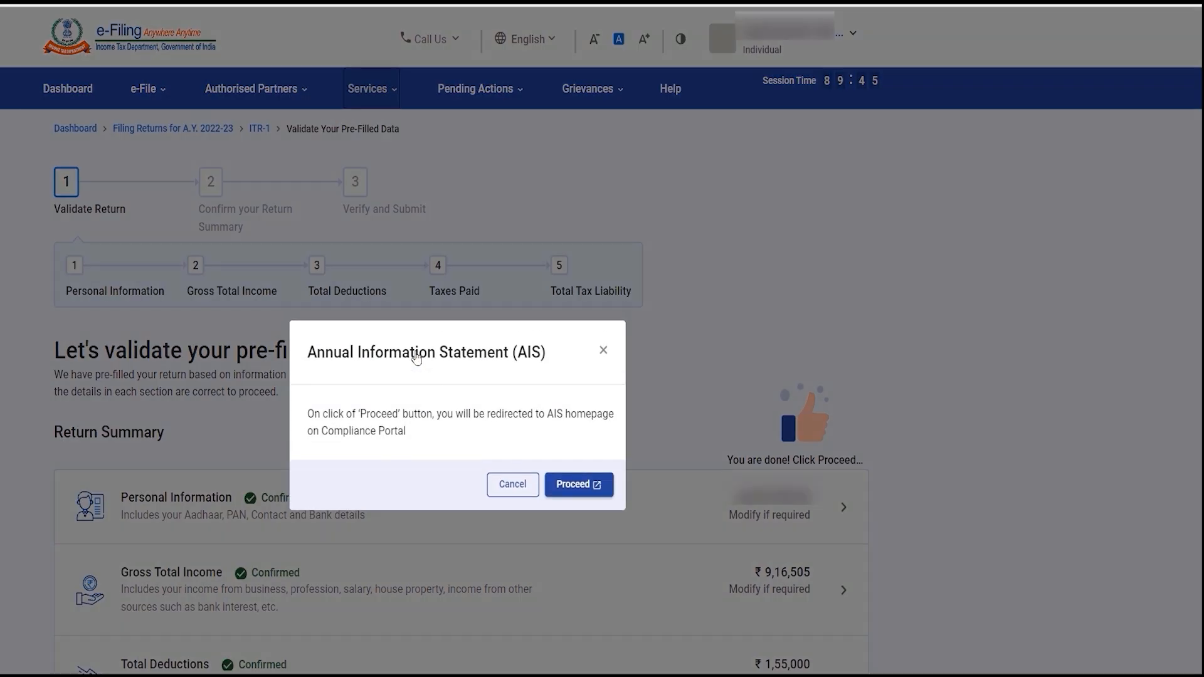
left_click(577, 492)
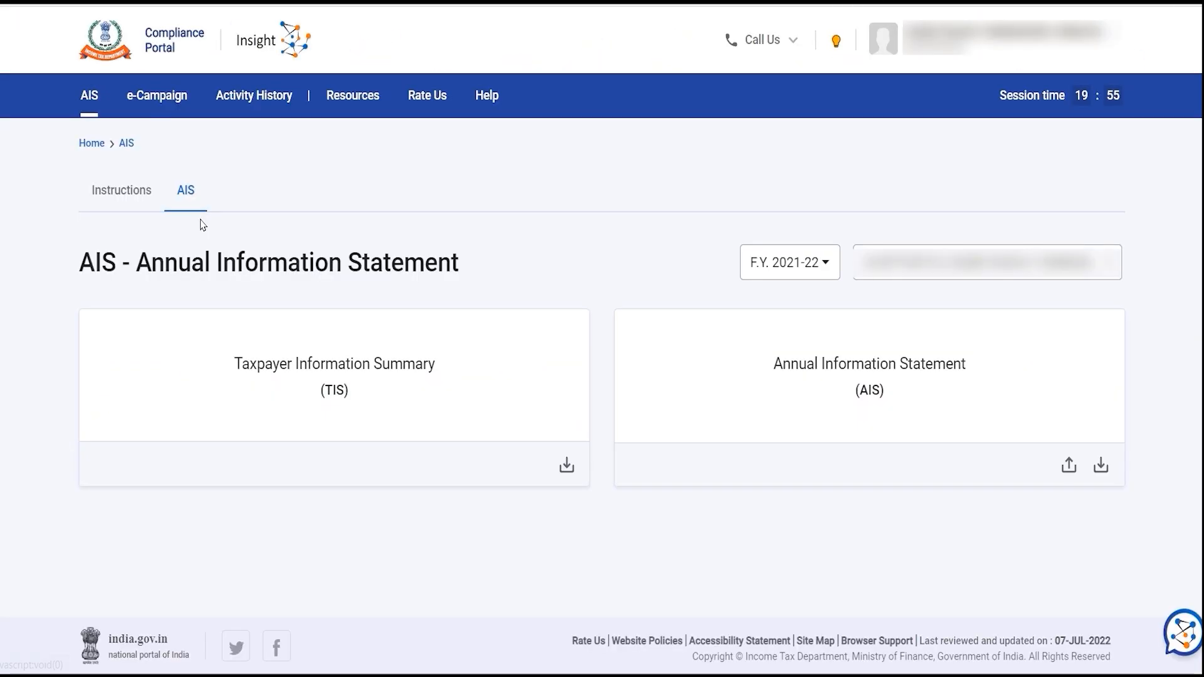
left_click(371, 361)
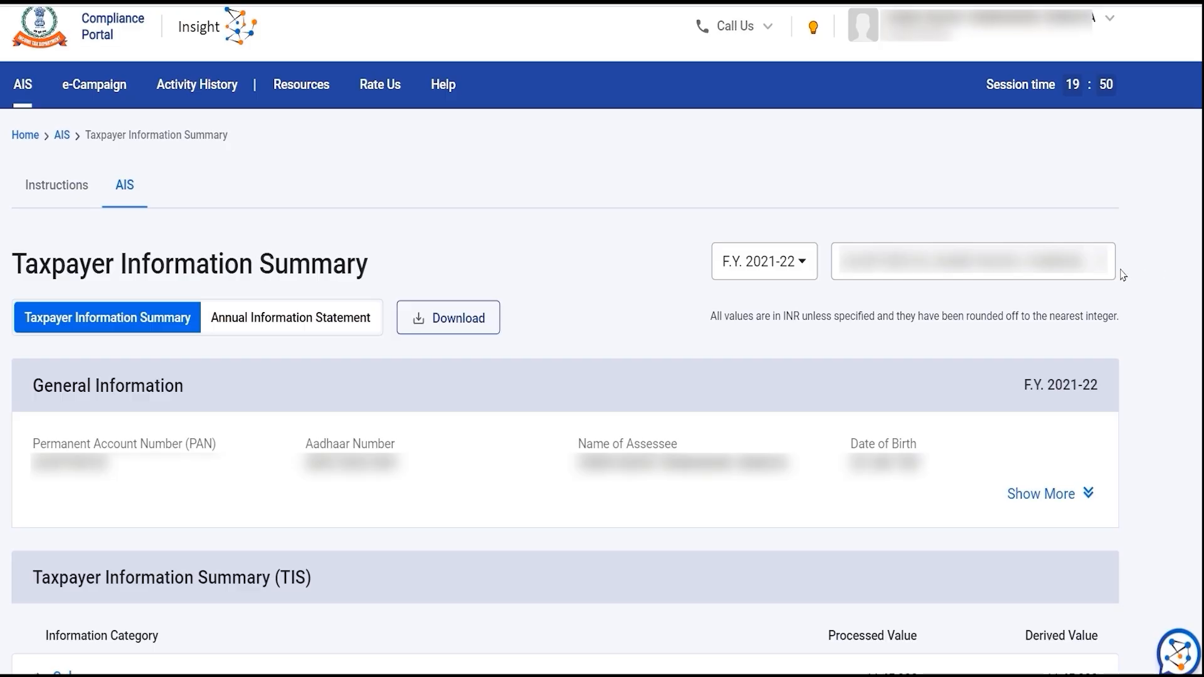
scroll(1170, 266, "down", 2)
scroll(1041, 286, "down", 1)
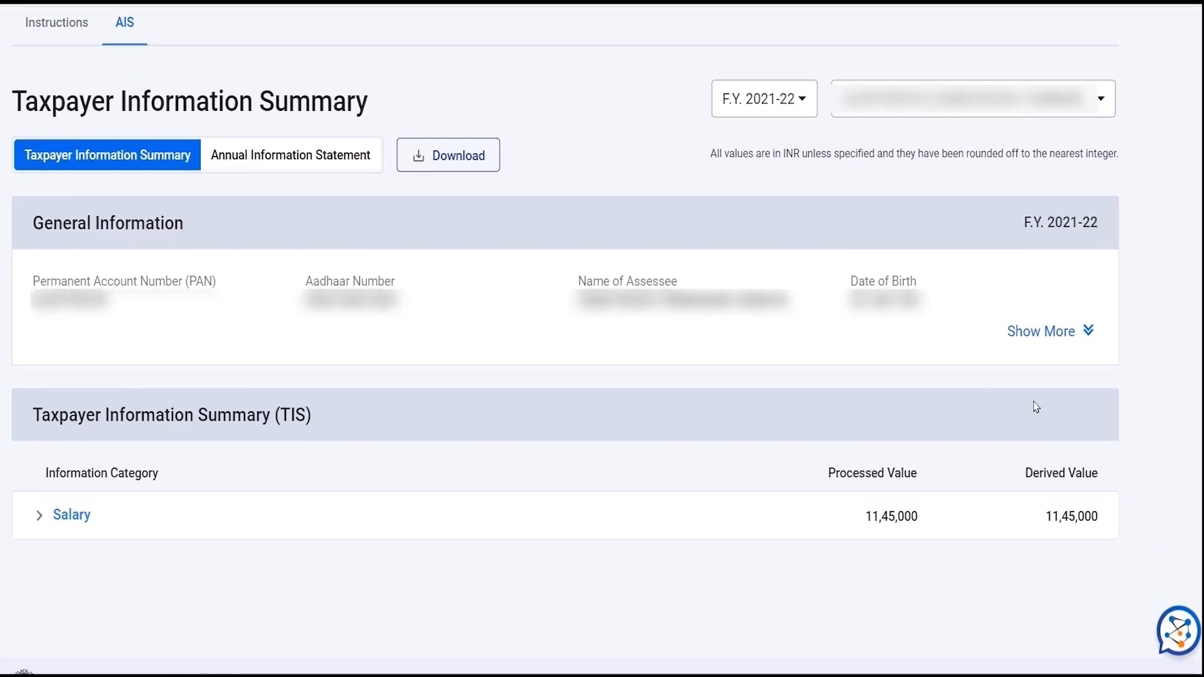
scroll(602, 339, "down", 1)
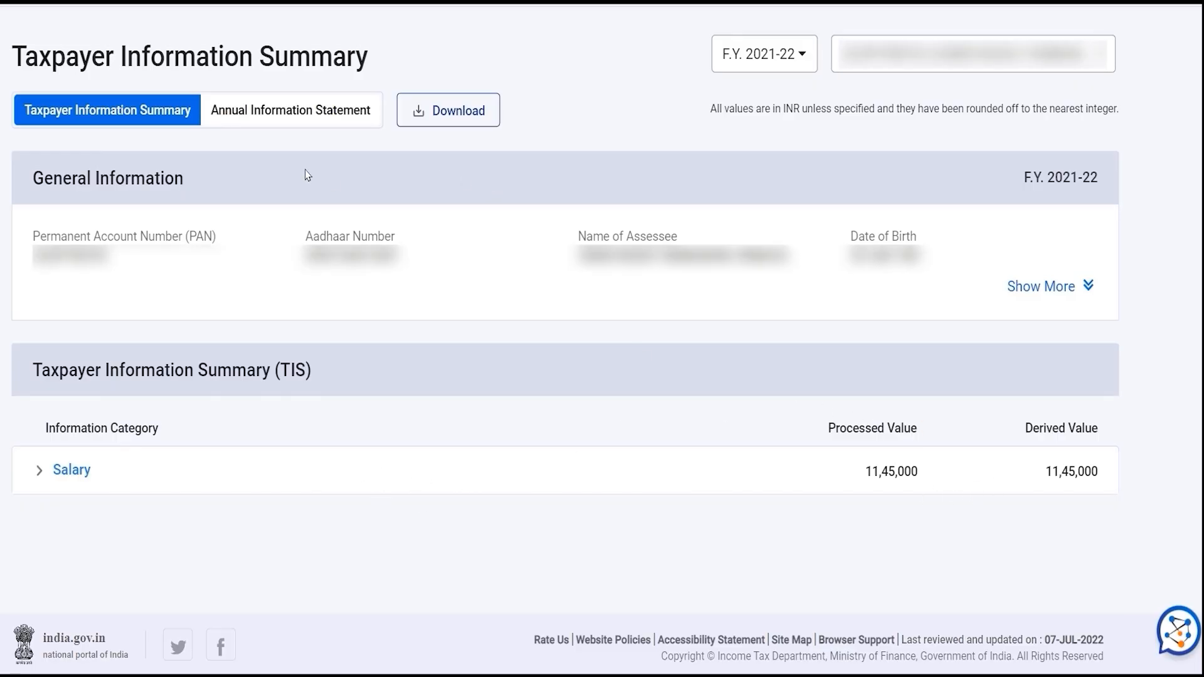
- In the Annual Information Statement, submit the feedback "Information is correct" for the 31-MAR-2022 TDS entry
left_click(303, 116)
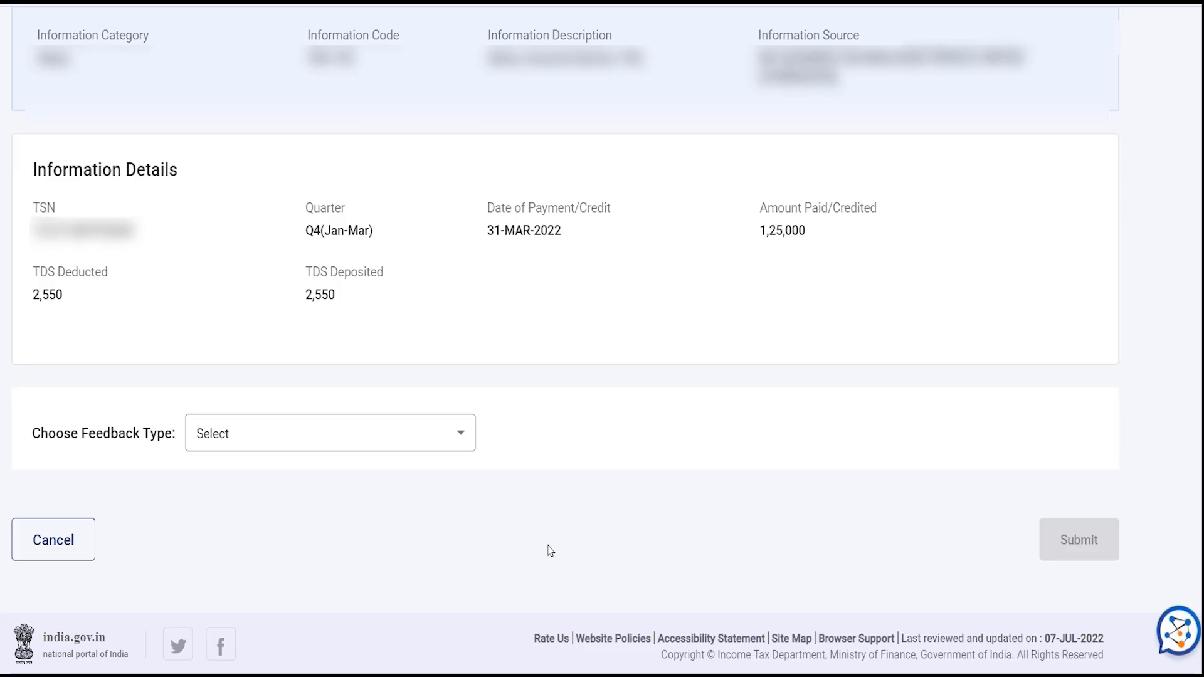
left_click(440, 431)
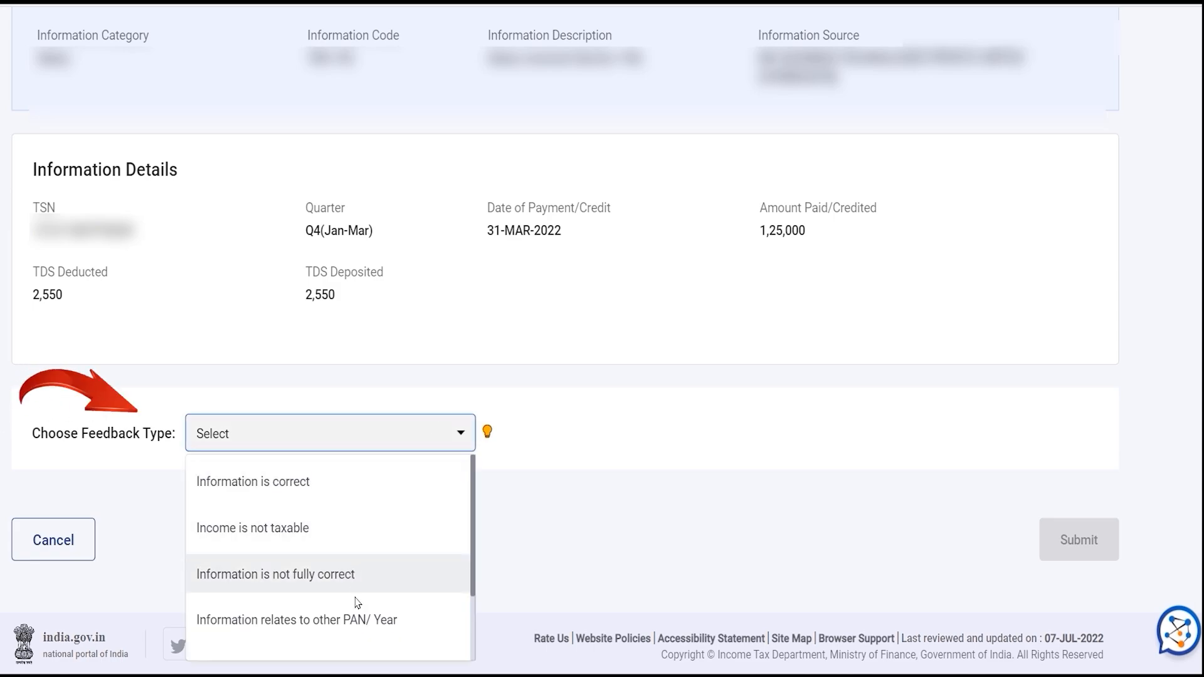
left_click(338, 497)
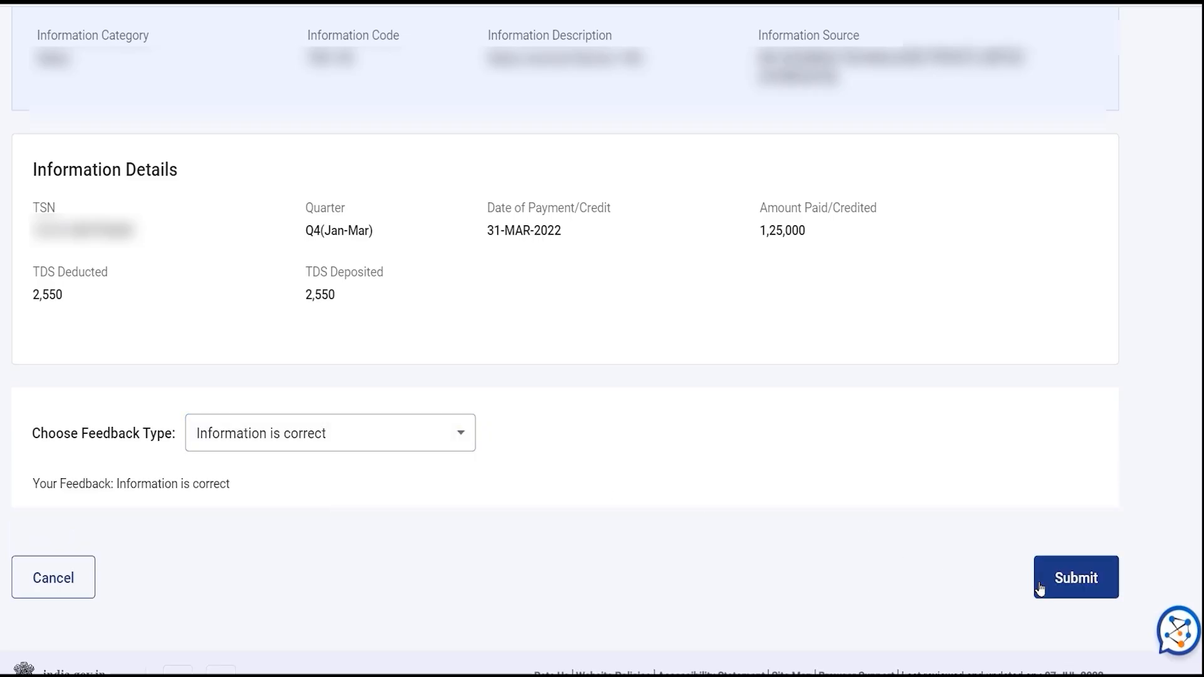
left_click(1058, 588)
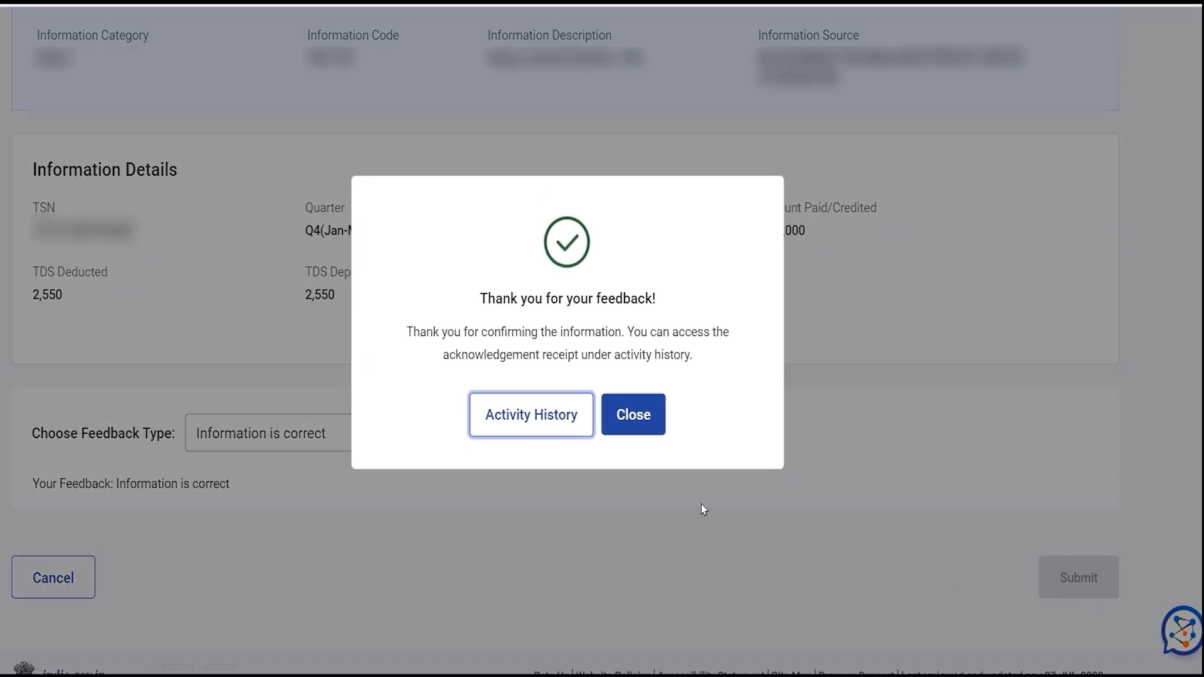
left_click(648, 419)
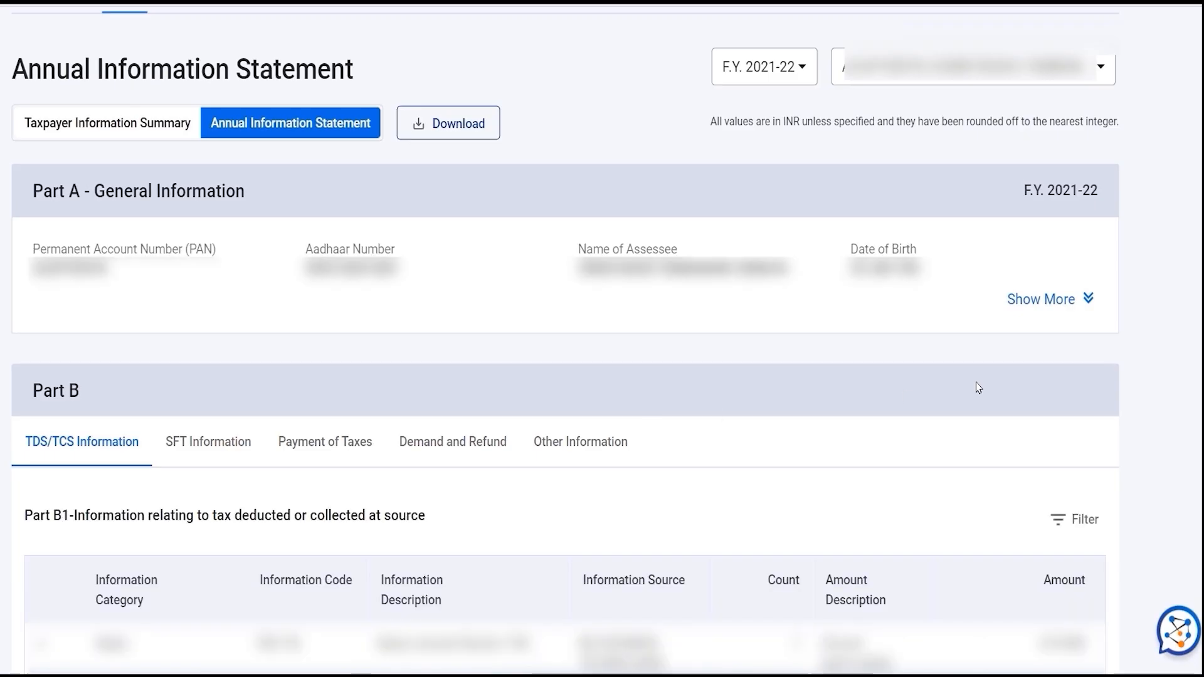
- Expand the Part B1 TDS/TCS record and open the feedback details of the 31-MAR-2022 entry
scroll(1153, 348, "down", 4)
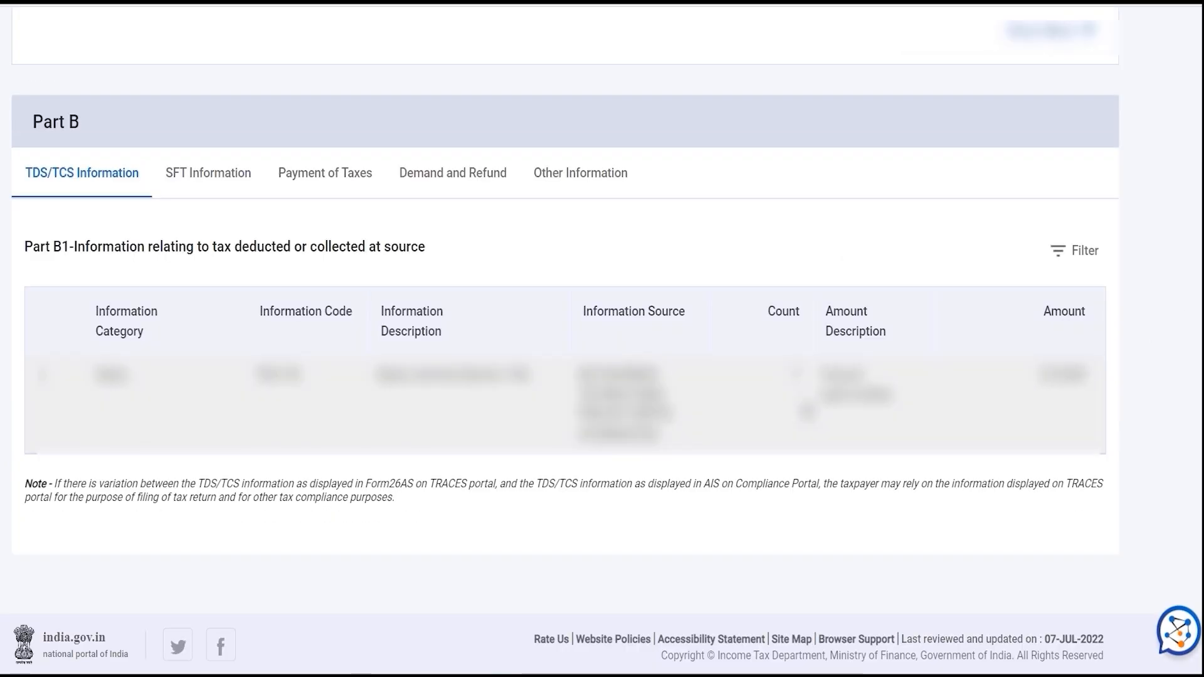
left_click(808, 412)
scroll(1173, 458, "down", 3)
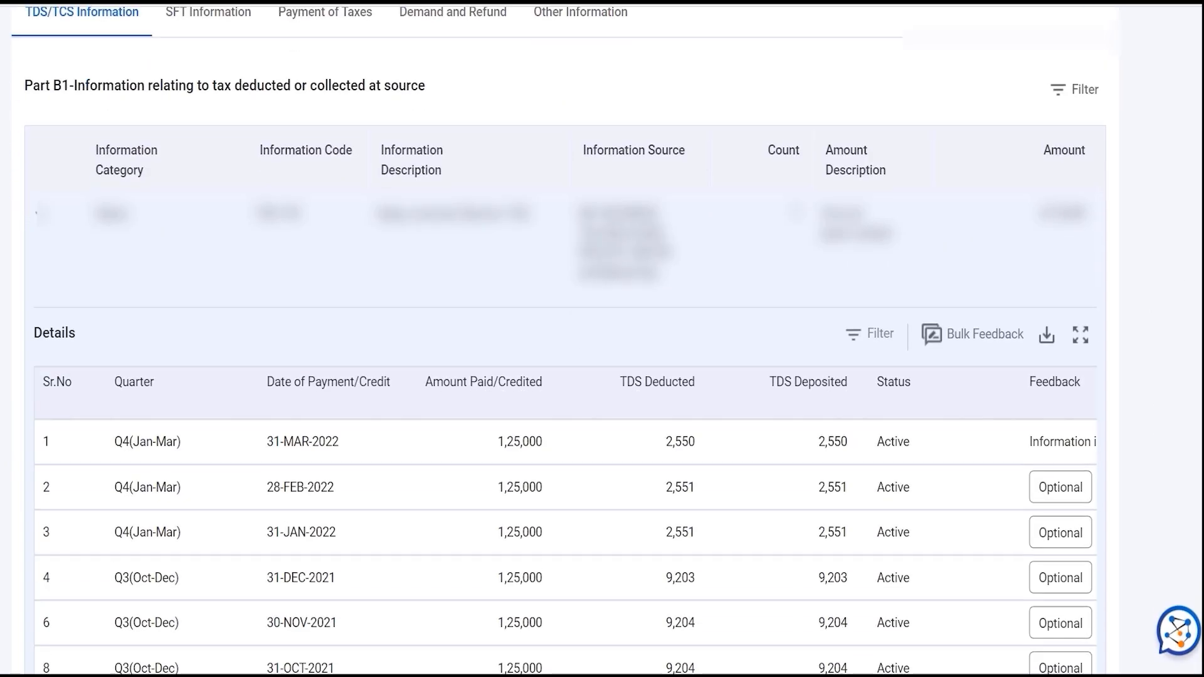
left_click(951, 424)
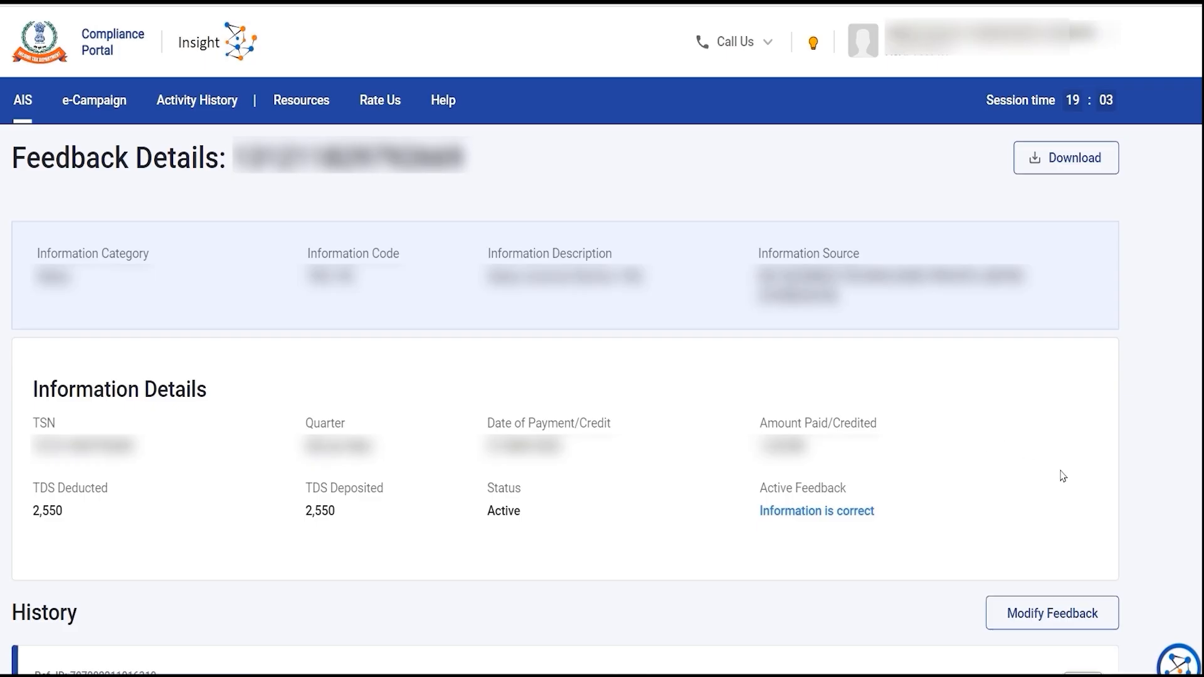
- Open the form for modifying the submitted feedback, view the available reasons for modification, and cancel without changing anything
scroll(1063, 476, "down", 2)
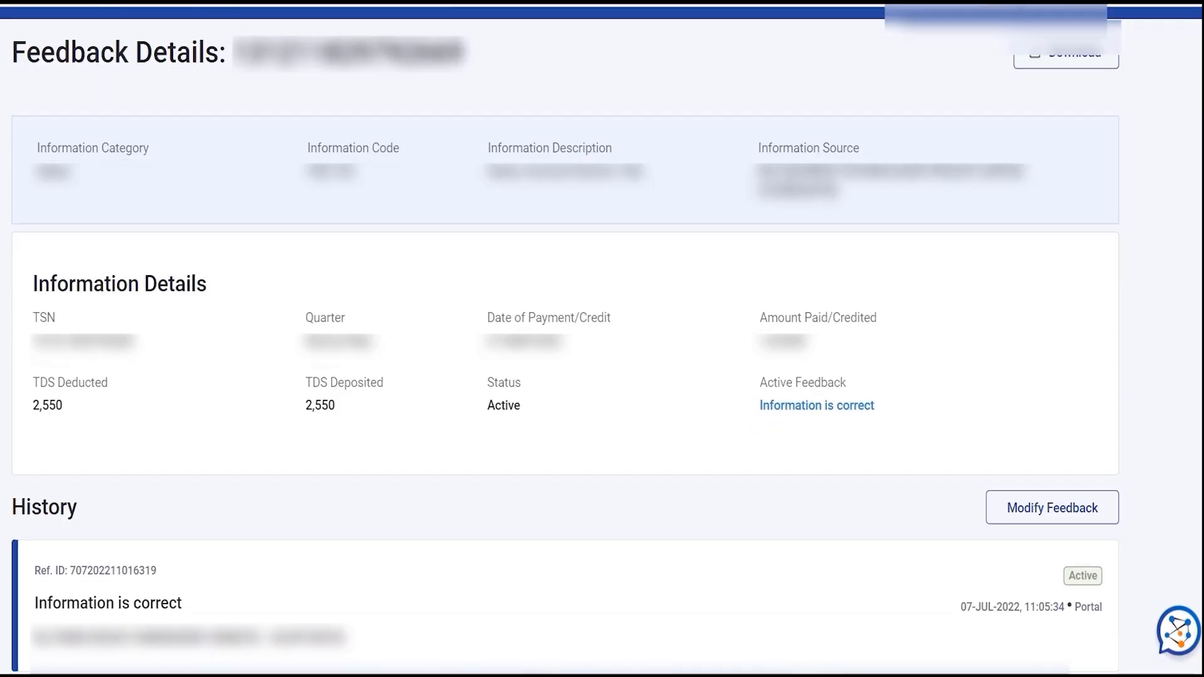
left_click(1083, 510)
scroll(1081, 510, "down", 1)
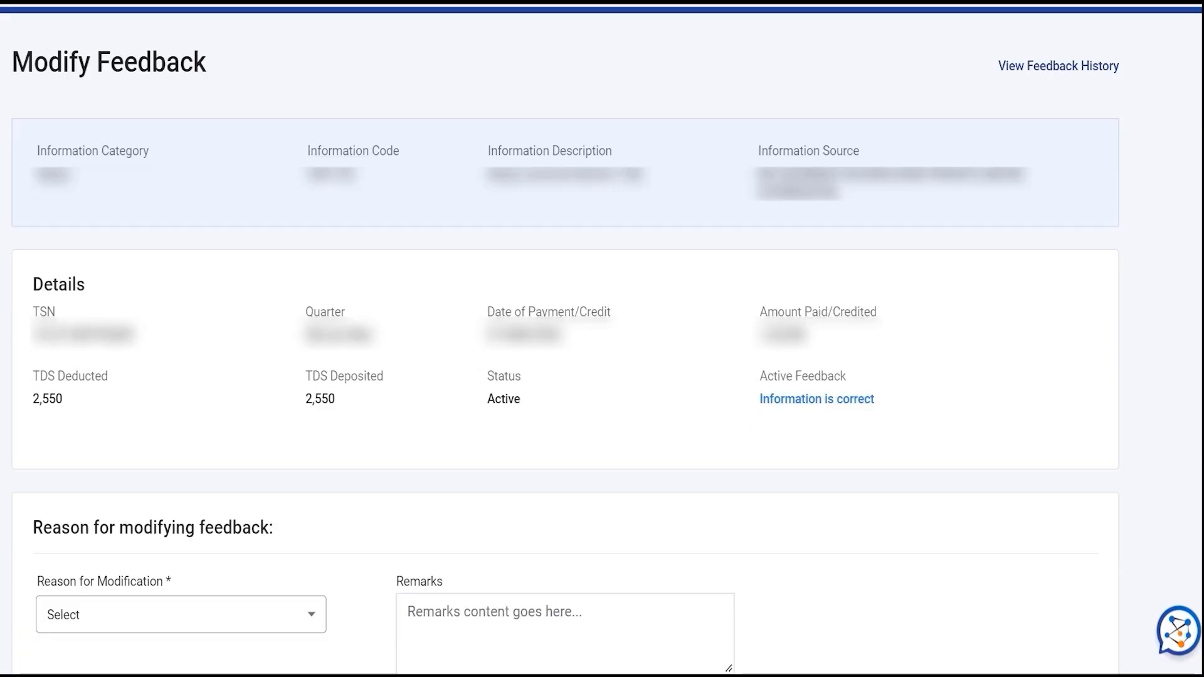
scroll(638, 545, "up", 2)
scroll(935, 517, "down", 6)
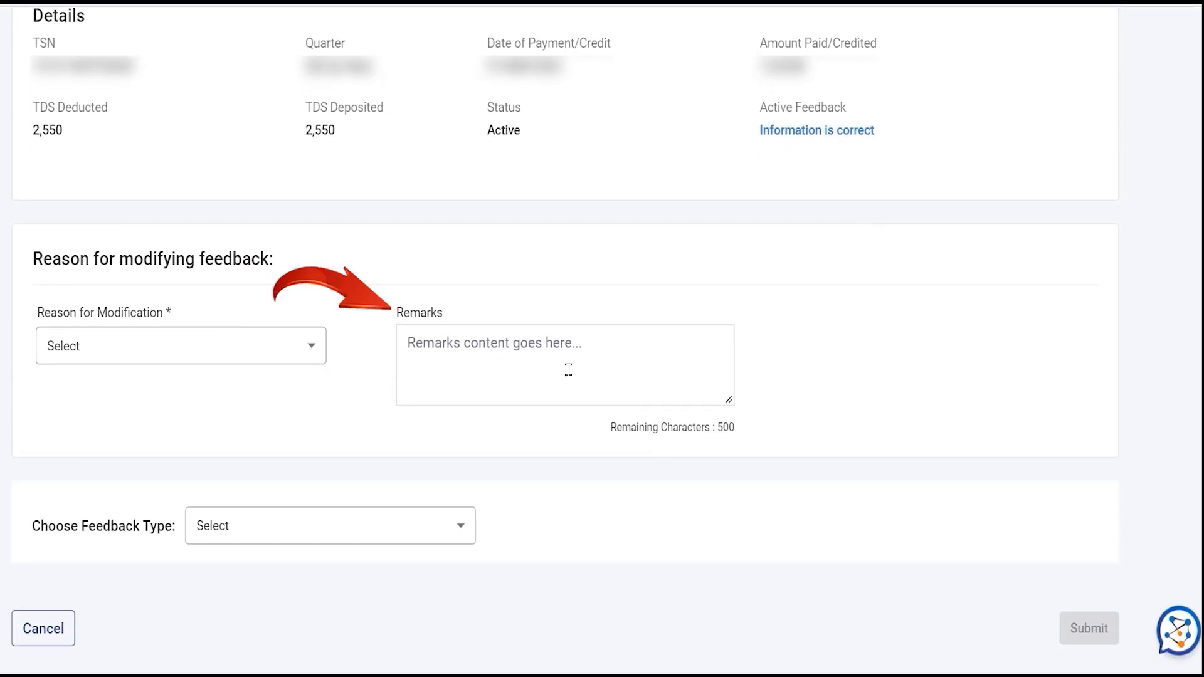
left_click(256, 355)
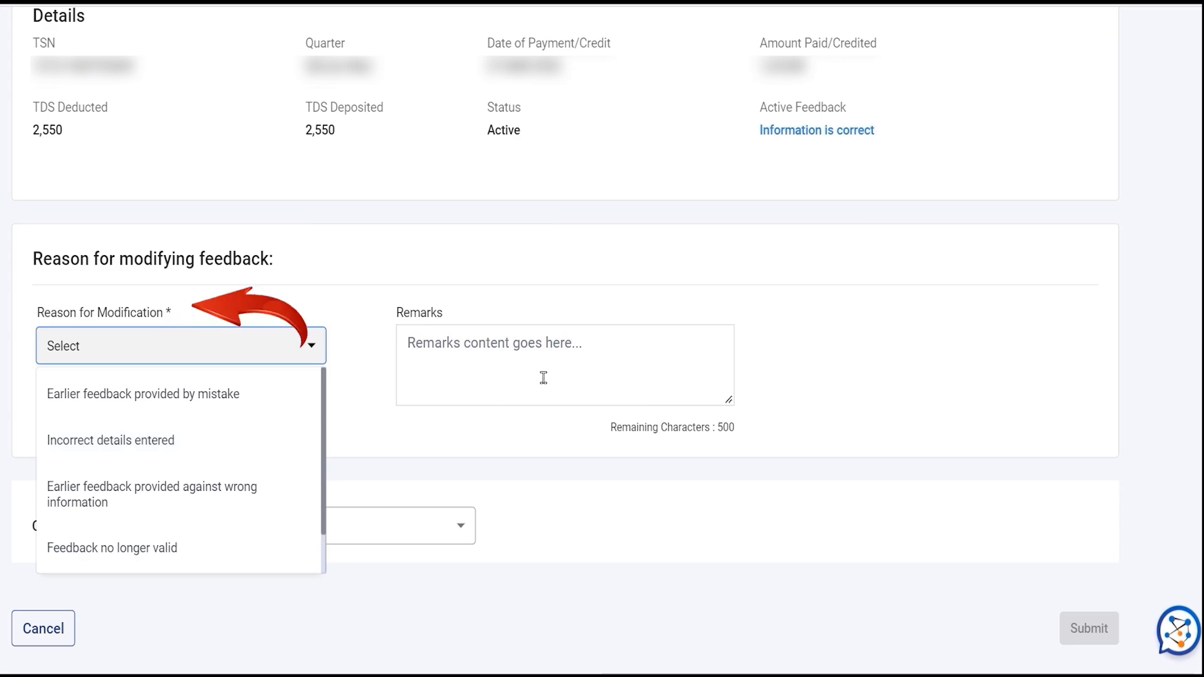
left_click(318, 354)
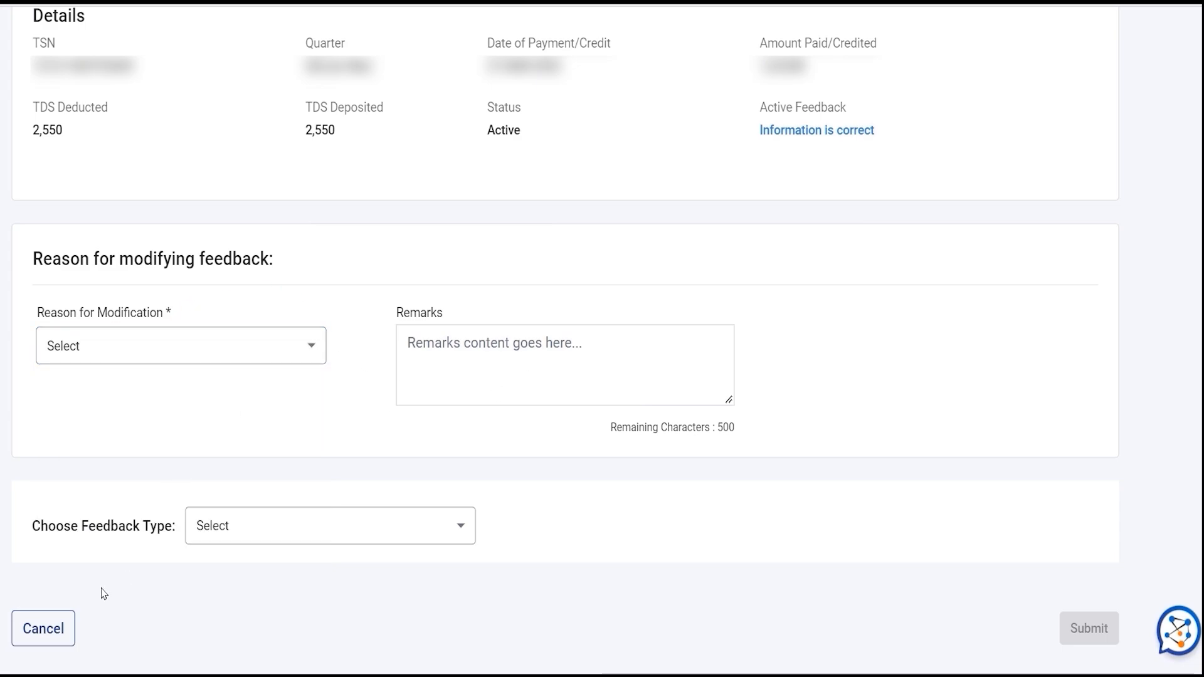
left_click(44, 629)
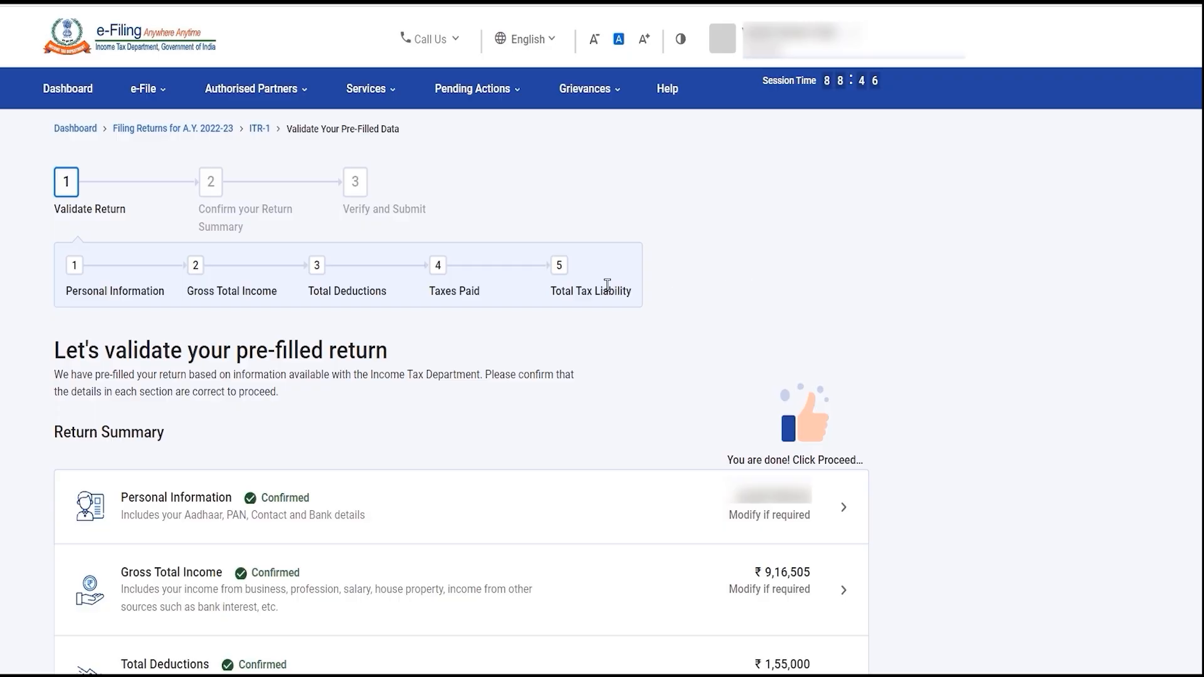
- Open Form 26AS from the e-Filing portal, confirm the redirect to TRACES, and accept the Form 16/16A usage agreement
left_click(153, 101)
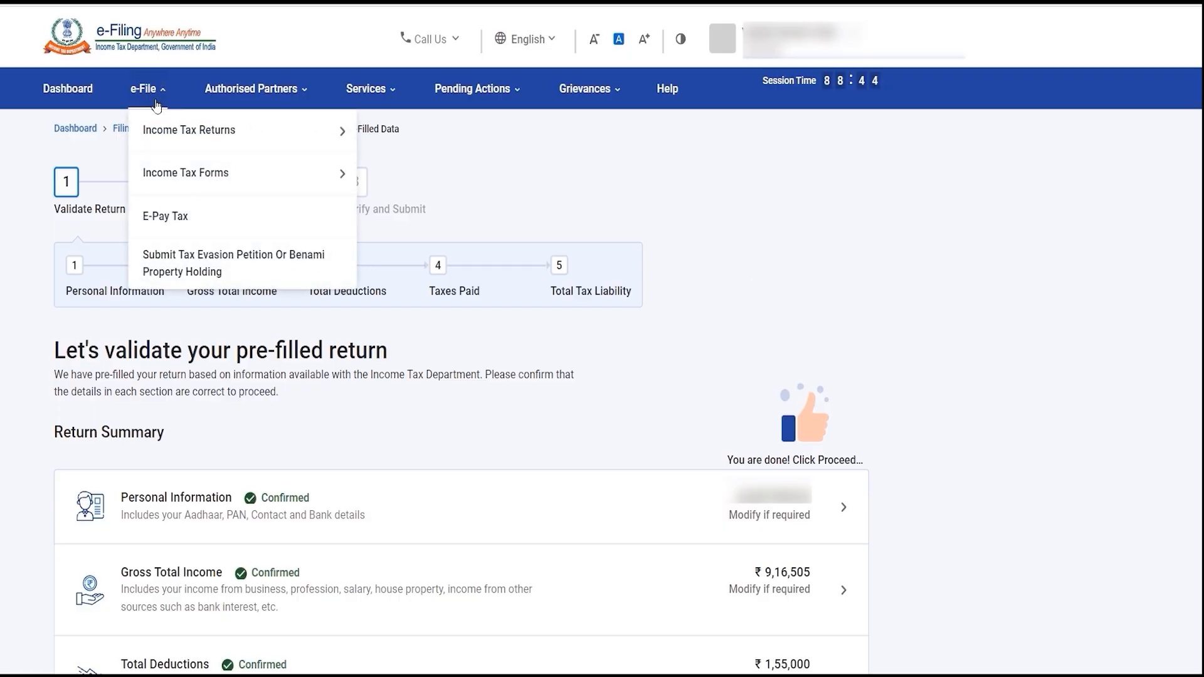
mouse_move(159, 129)
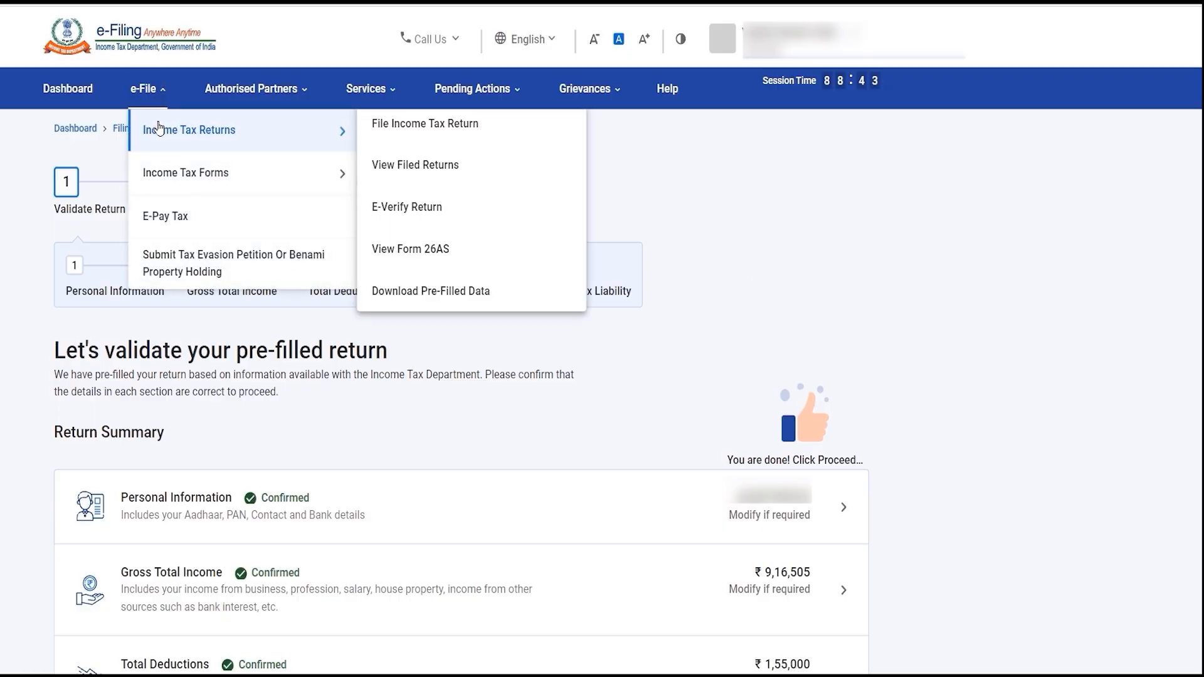
left_click(427, 256)
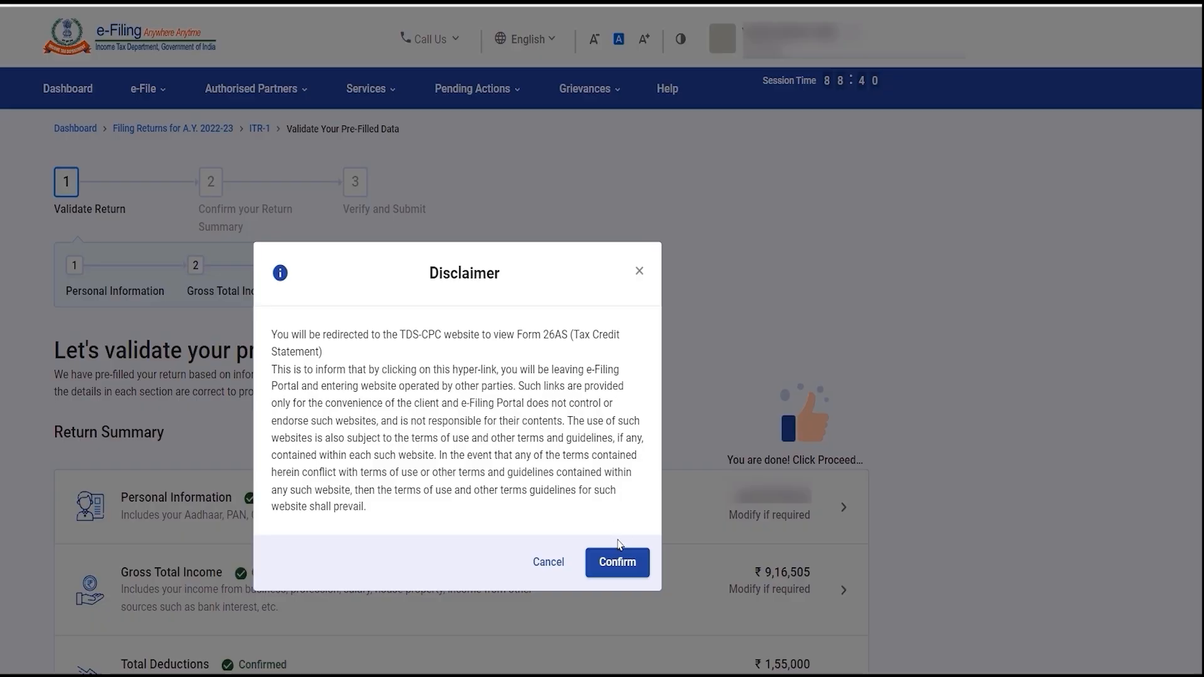
left_click(617, 563)
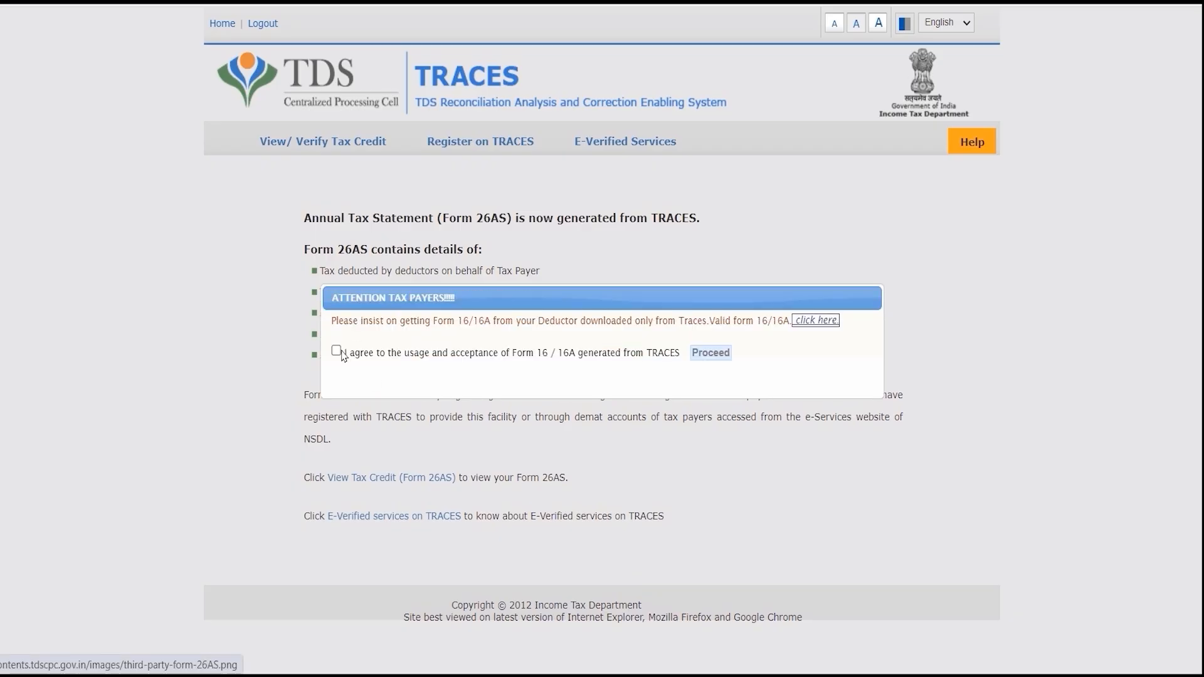
left_click(337, 351)
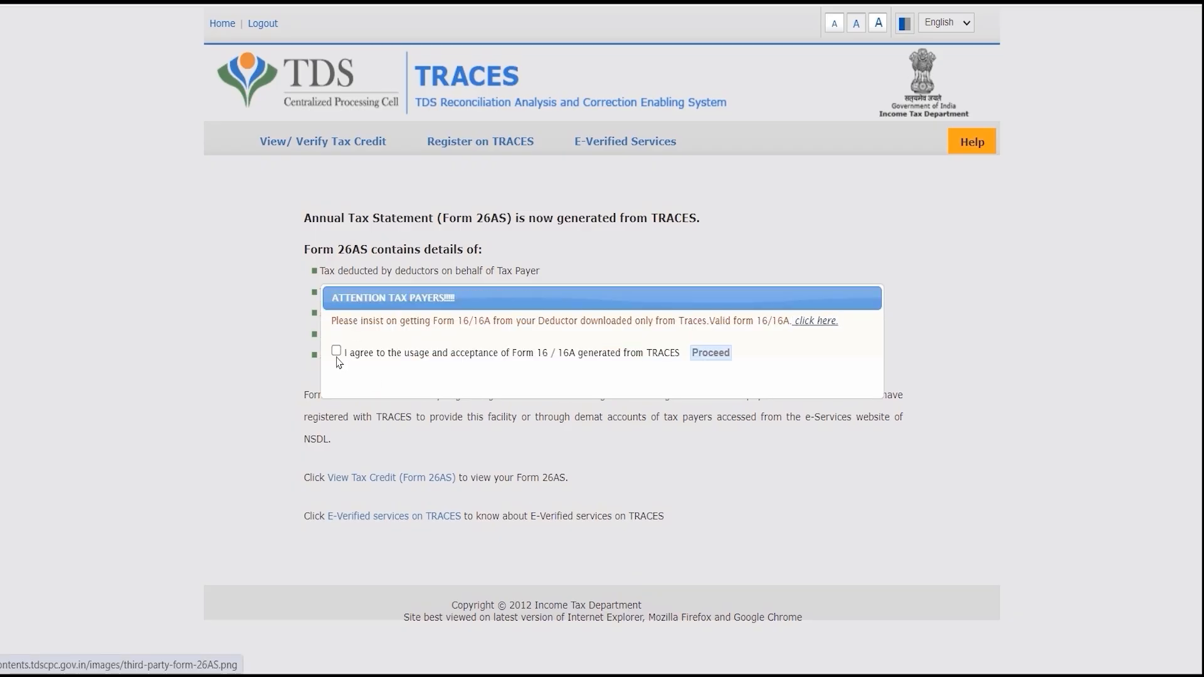
left_click(711, 352)
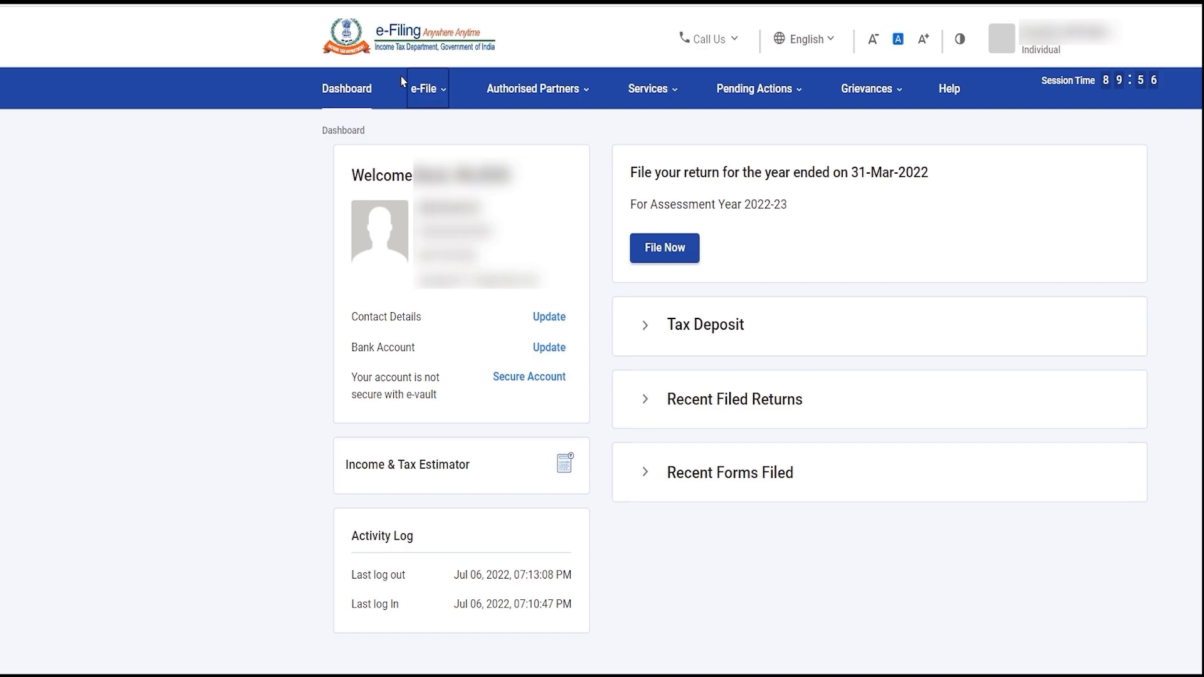
- Choose ITR-2 as the form for the A.Y. 2022-23 filing and get started with the return
left_click(883, 359)
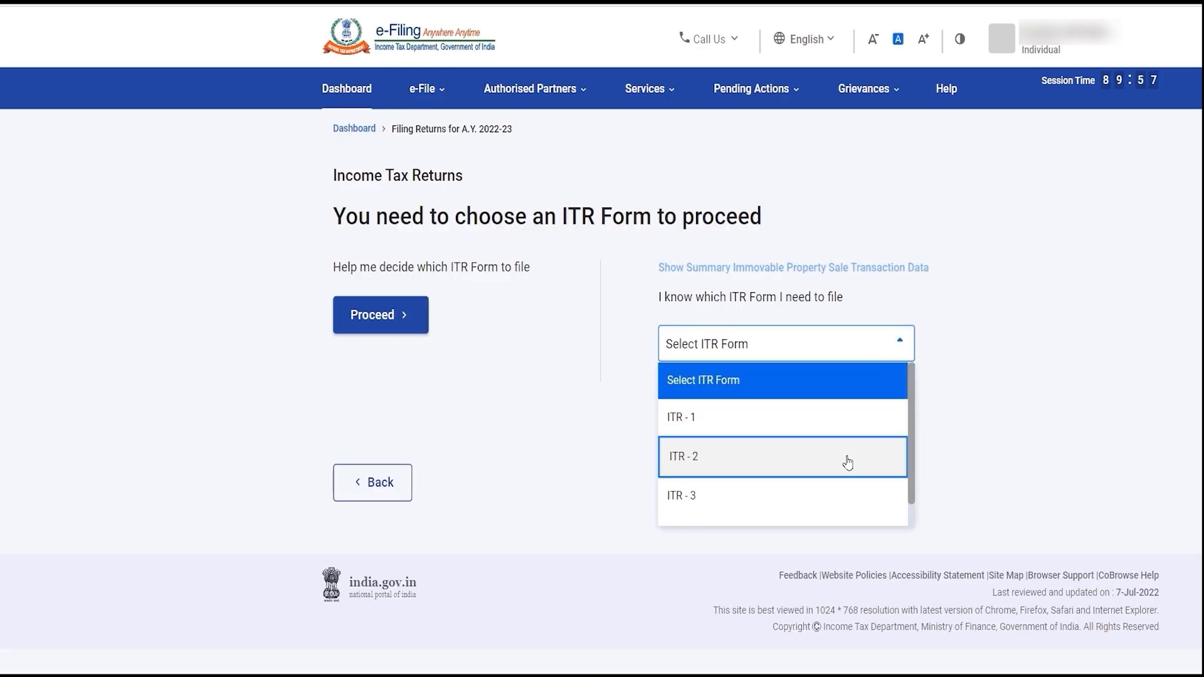
left_click(848, 463)
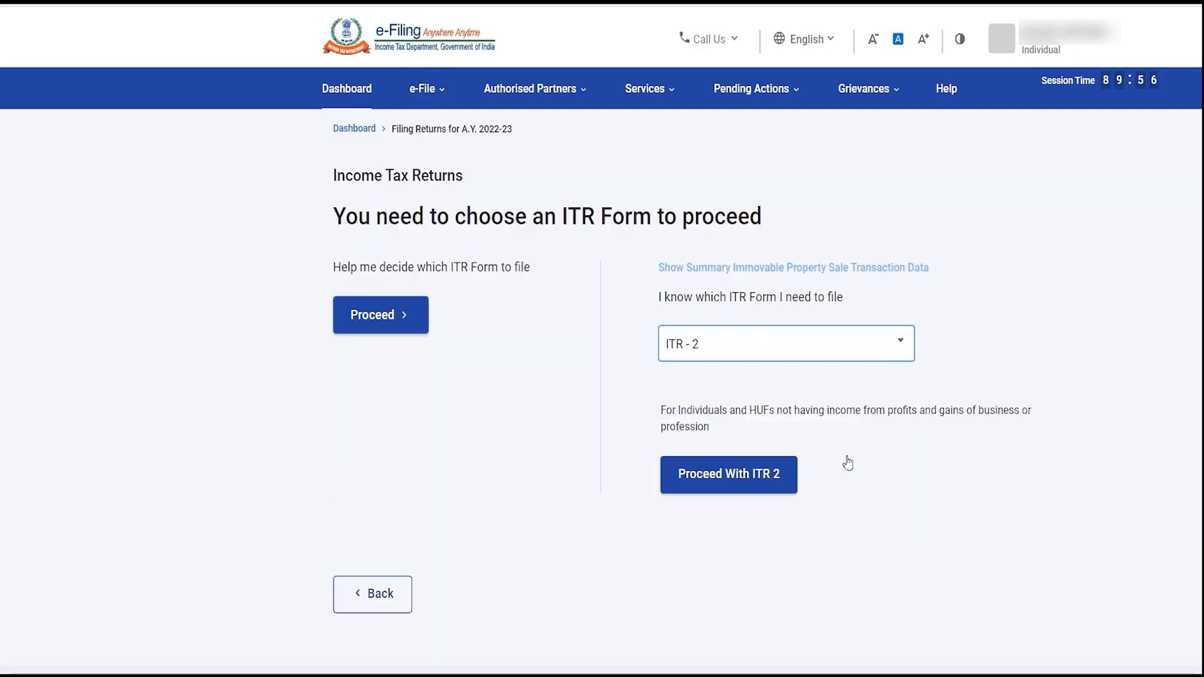
left_click(781, 470)
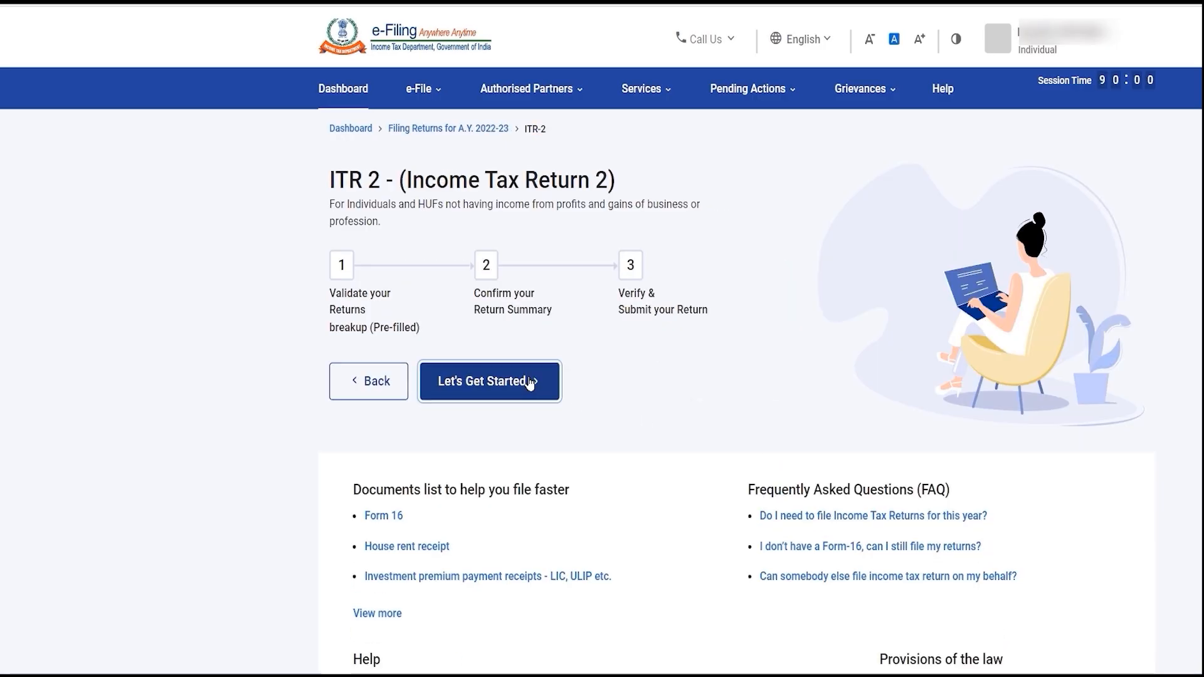
left_click(530, 381)
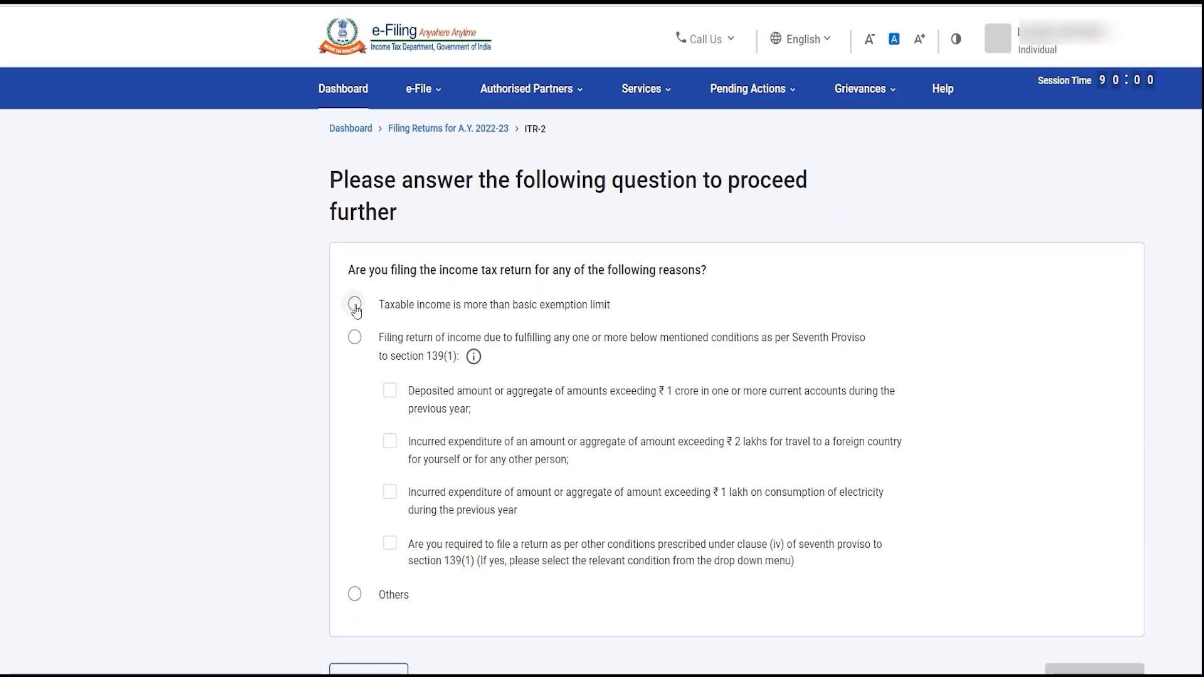
- Give "Taxable income is more than basic exemption limit" as the reason for filing and continue to the schedule selection
left_click(355, 305)
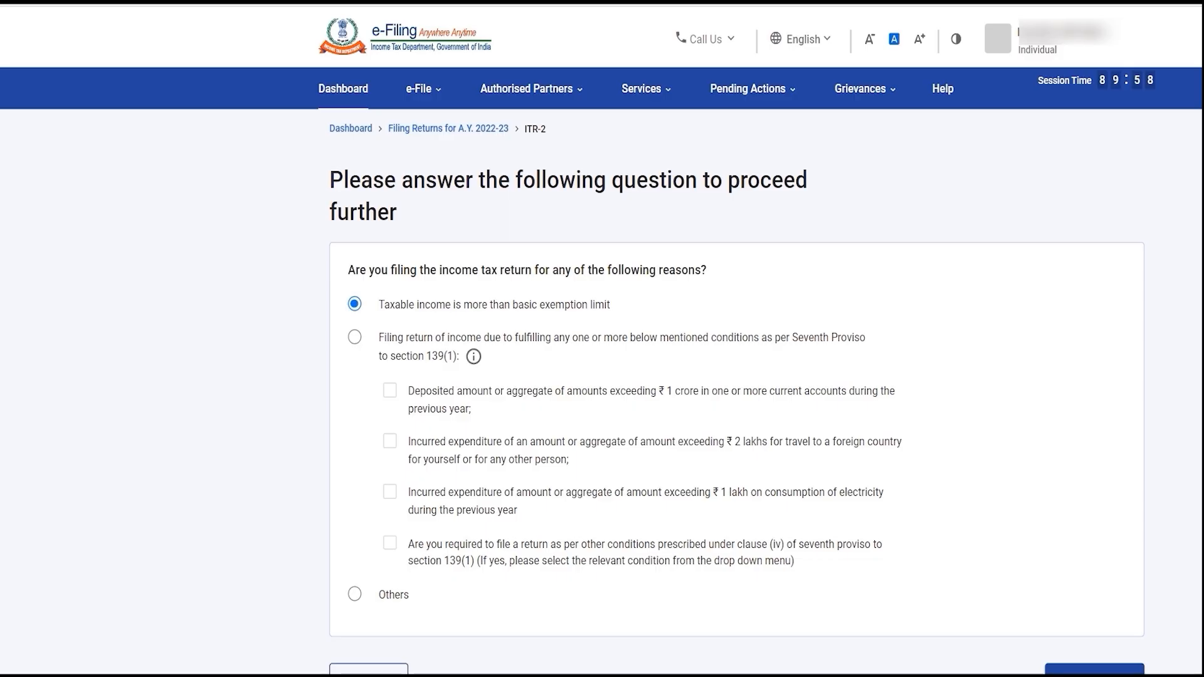
scroll(1124, 577, "down", 1)
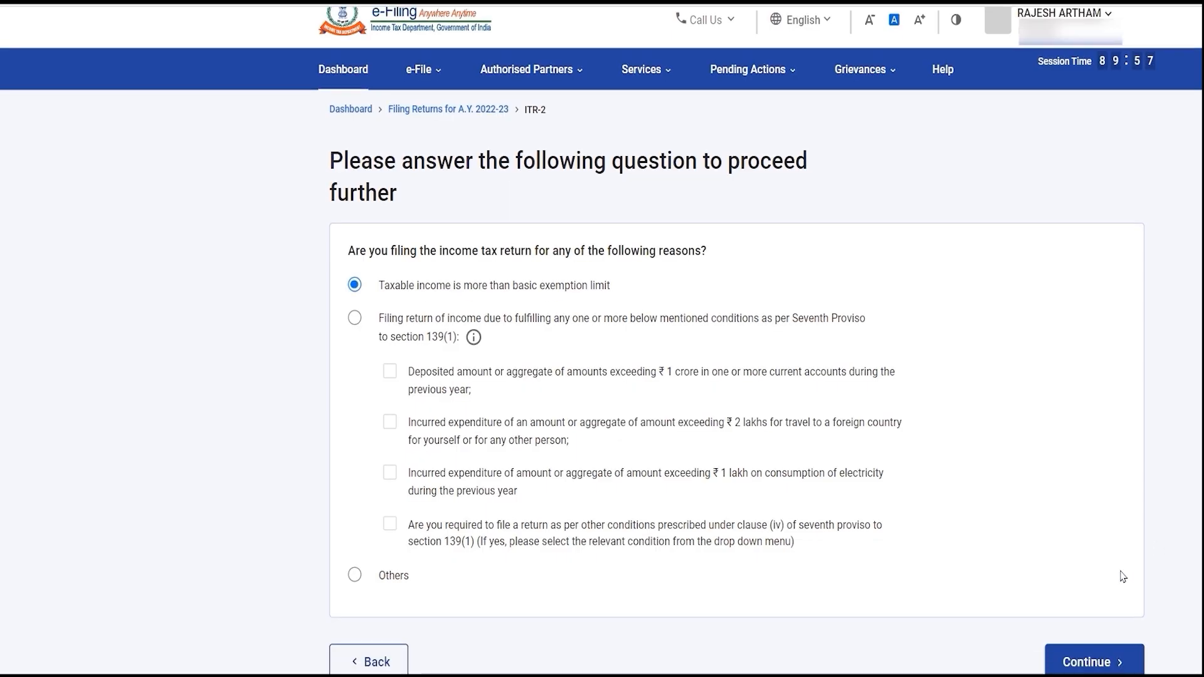
left_click(1099, 666)
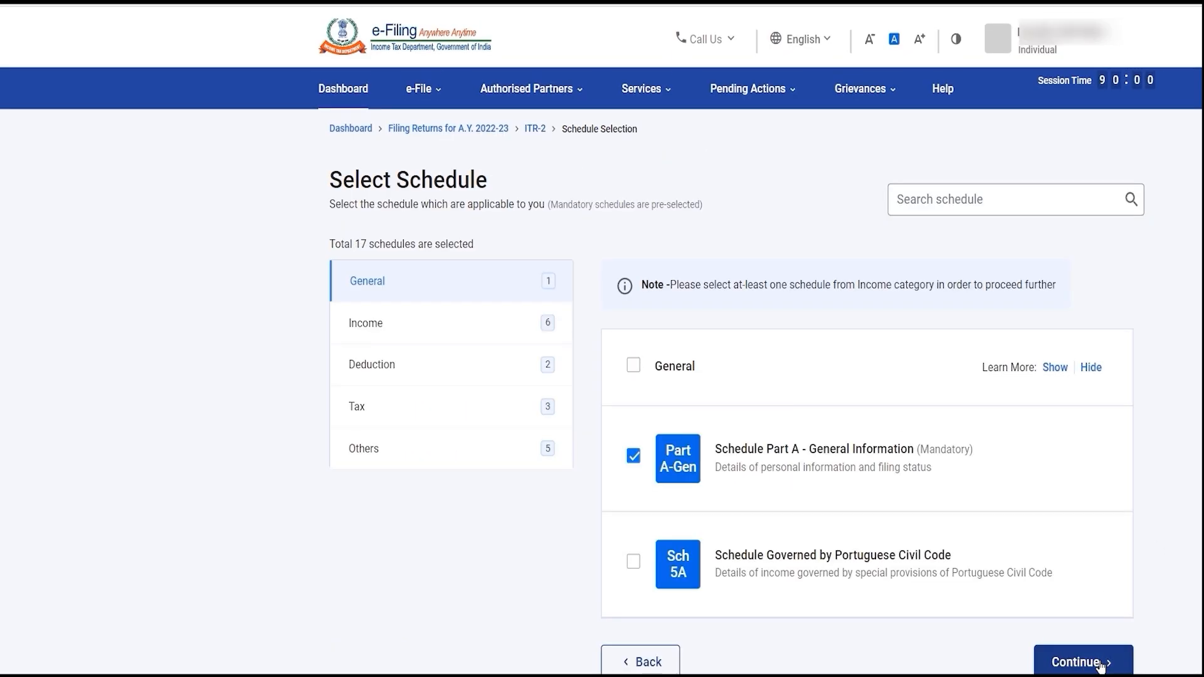
- Add Schedule House Property to the income schedules selected for the ITR-2 return
left_click(457, 329)
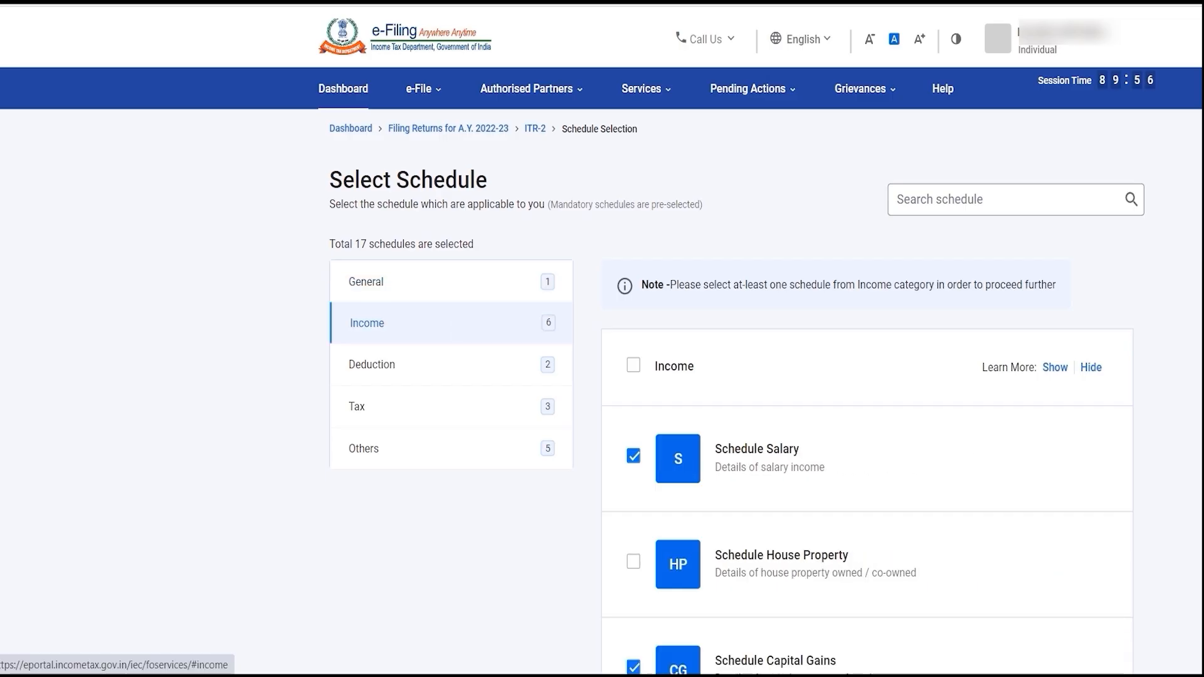
scroll(867, 439, "down", 5)
scroll(867, 439, "up", 2)
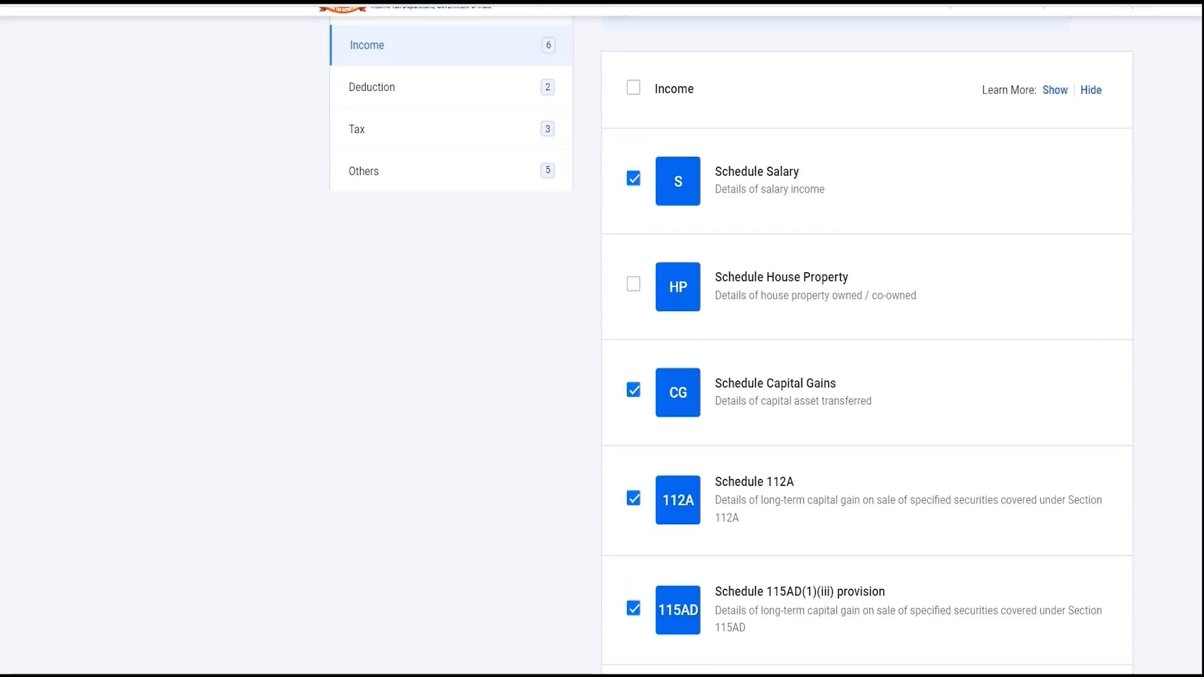
left_click(633, 285)
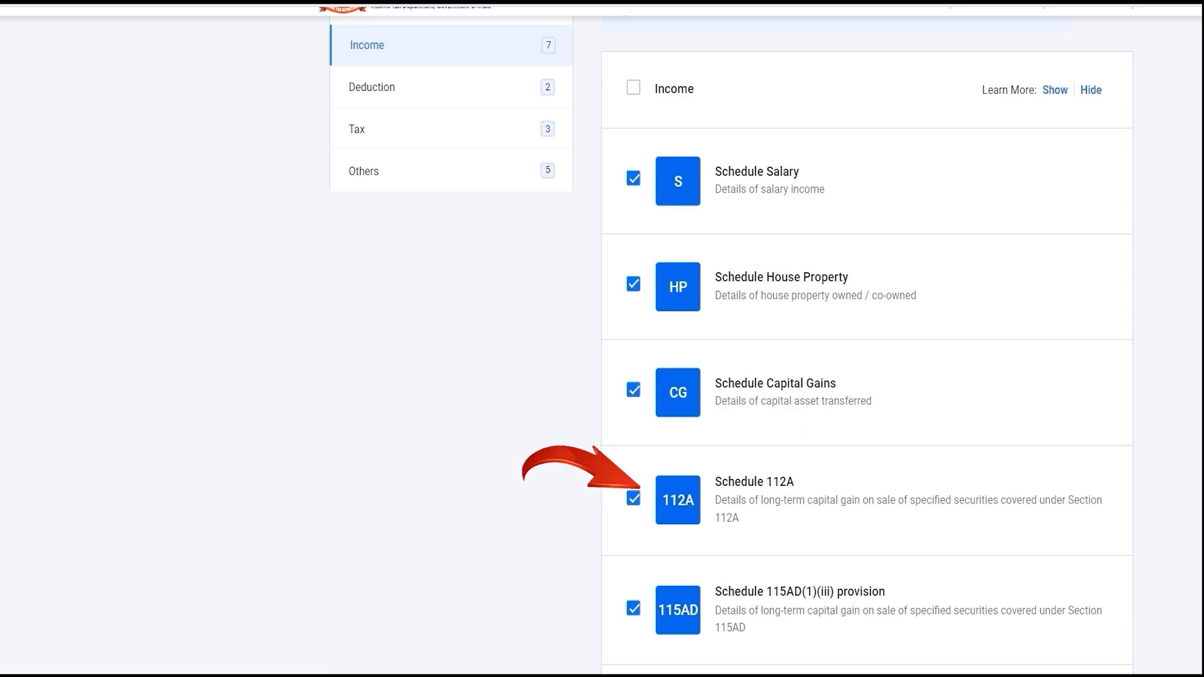
- Deselect Schedule 115AD(1)(iii) provision, look over the income schedules, and select it again
scroll(867, 339, "down", 4)
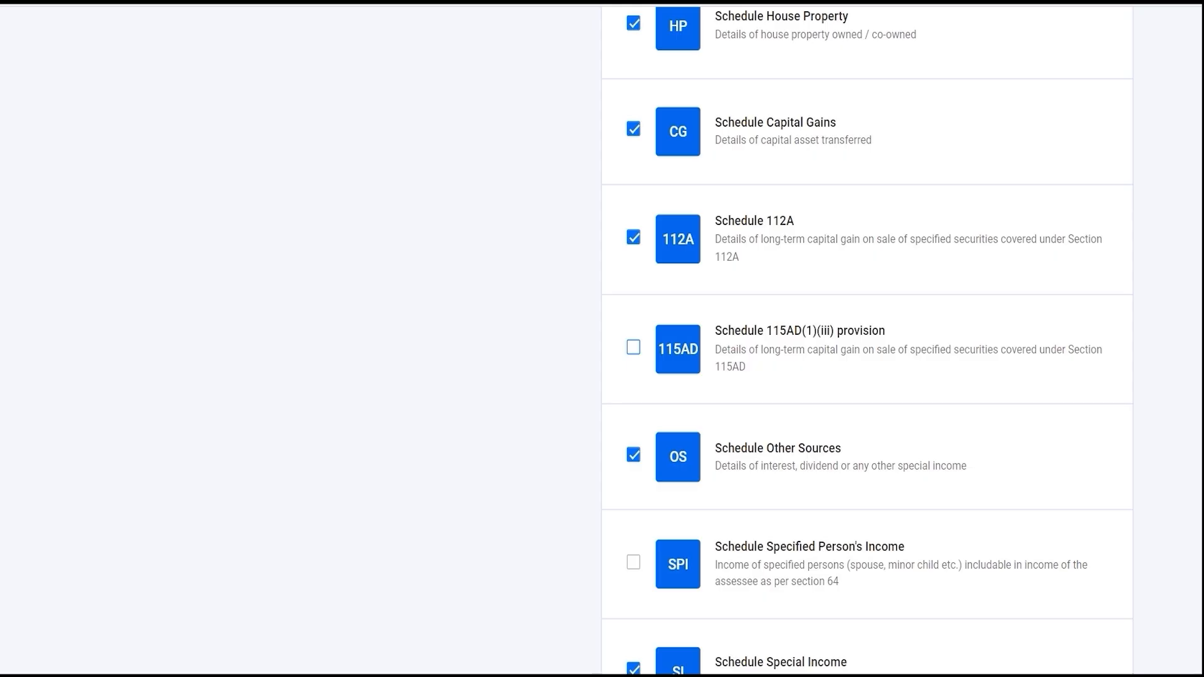
scroll(930, 447, "down", 1)
scroll(930, 447, "up", 2)
scroll(730, 464, "up", 3)
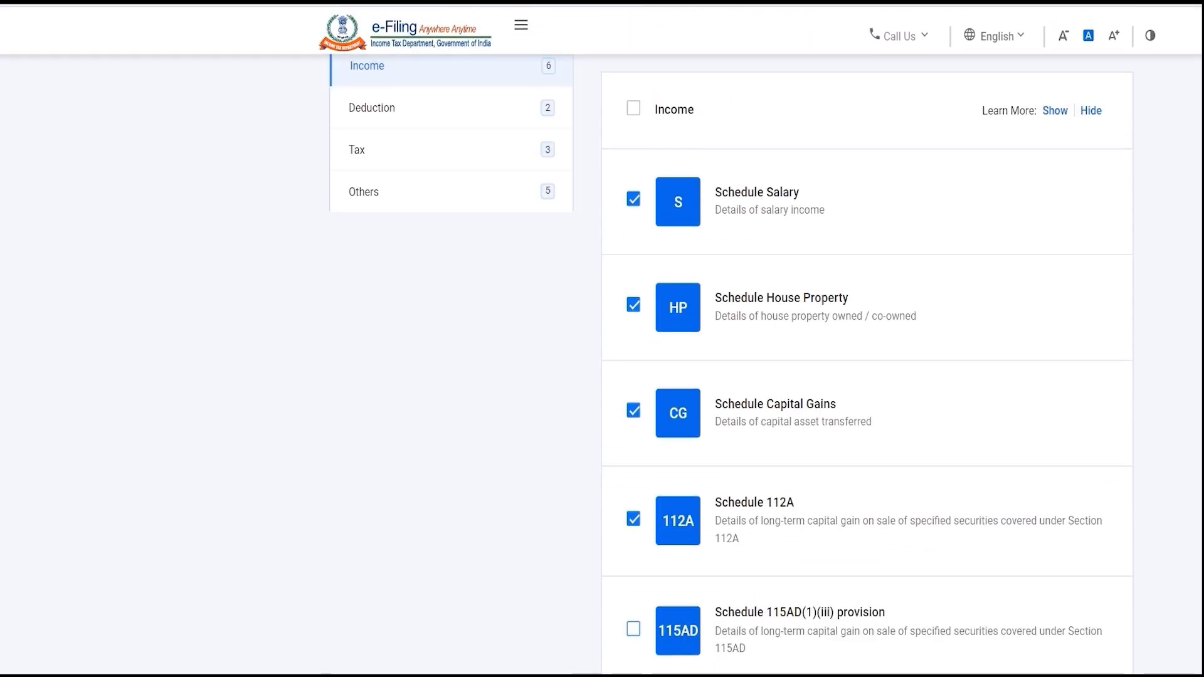
scroll(729, 464, "down", 1)
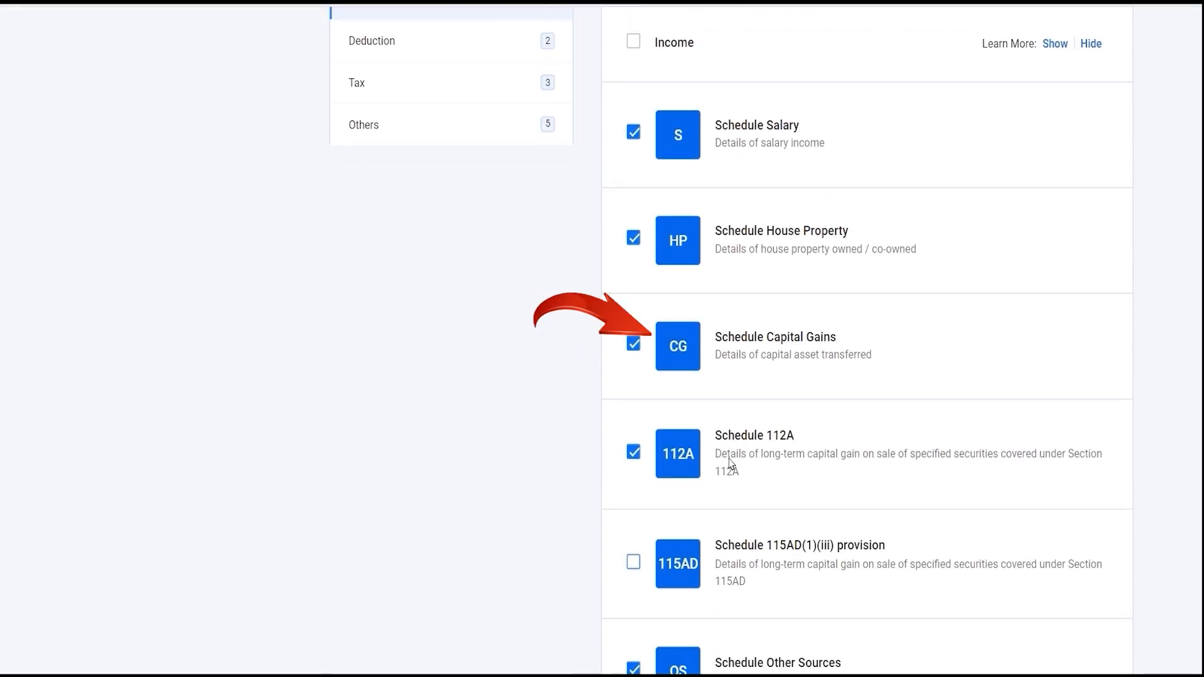
left_click(636, 564)
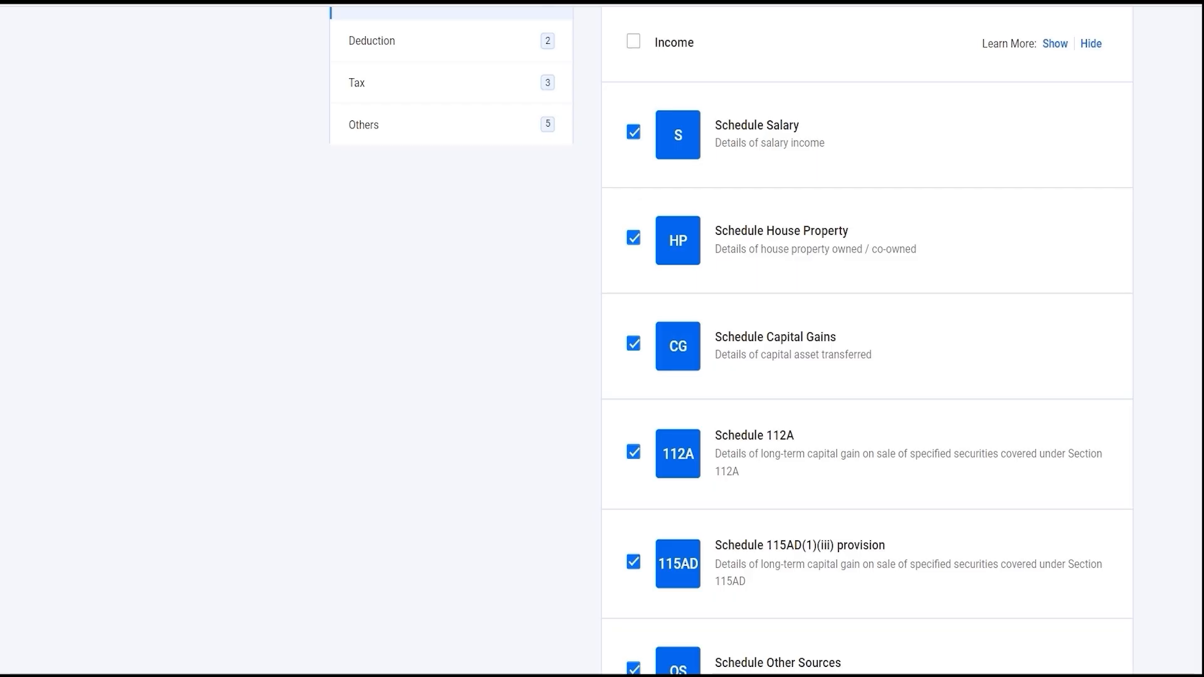
- Proceed to the schedule questions, keep No for the new tax regime u/s 115BAC, and review the salary exemption questions
scroll(867, 341, "down", 8)
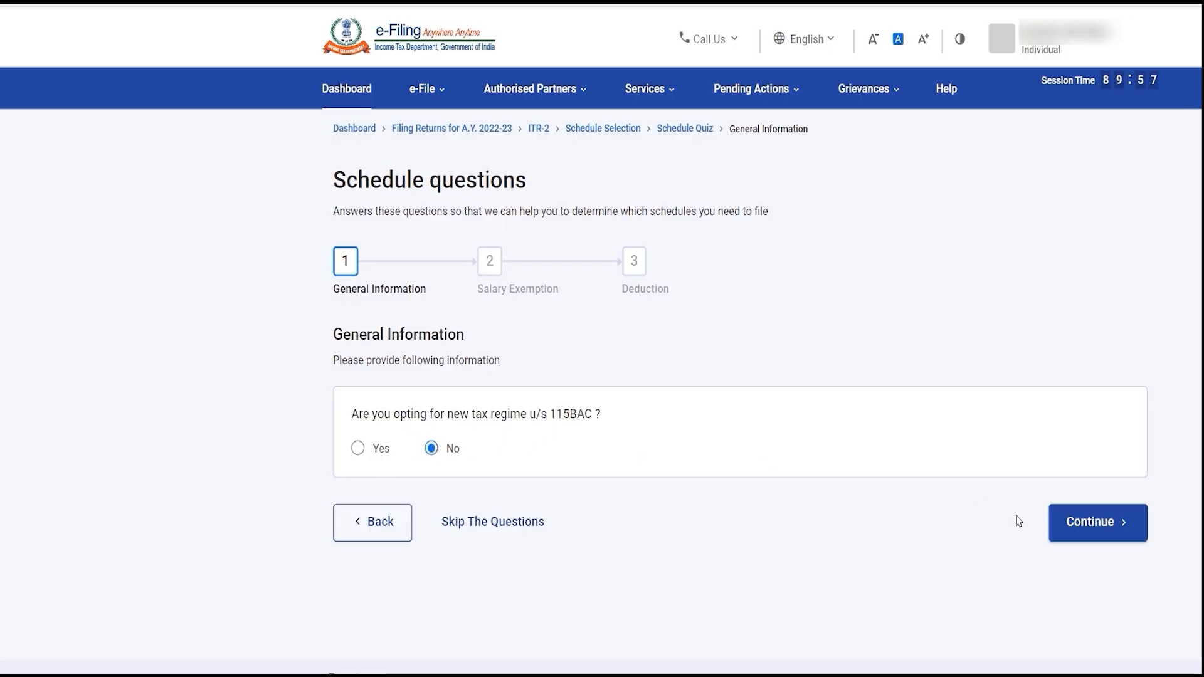
left_click(1090, 530)
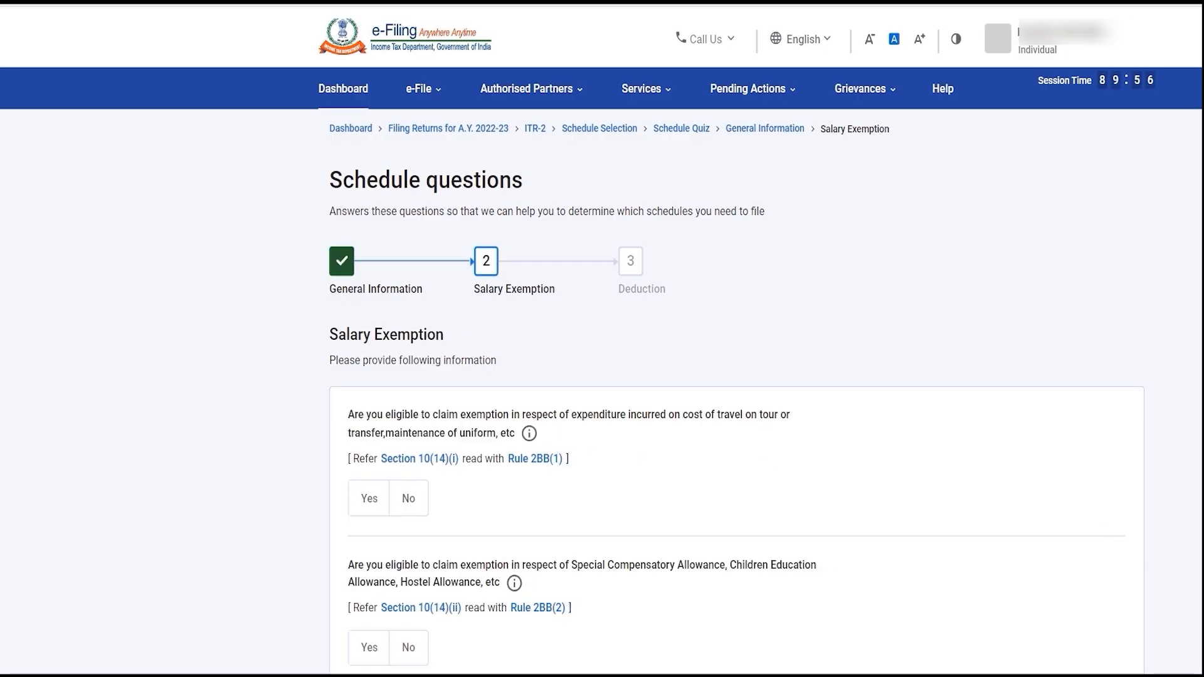
scroll(737, 339, "down", 10)
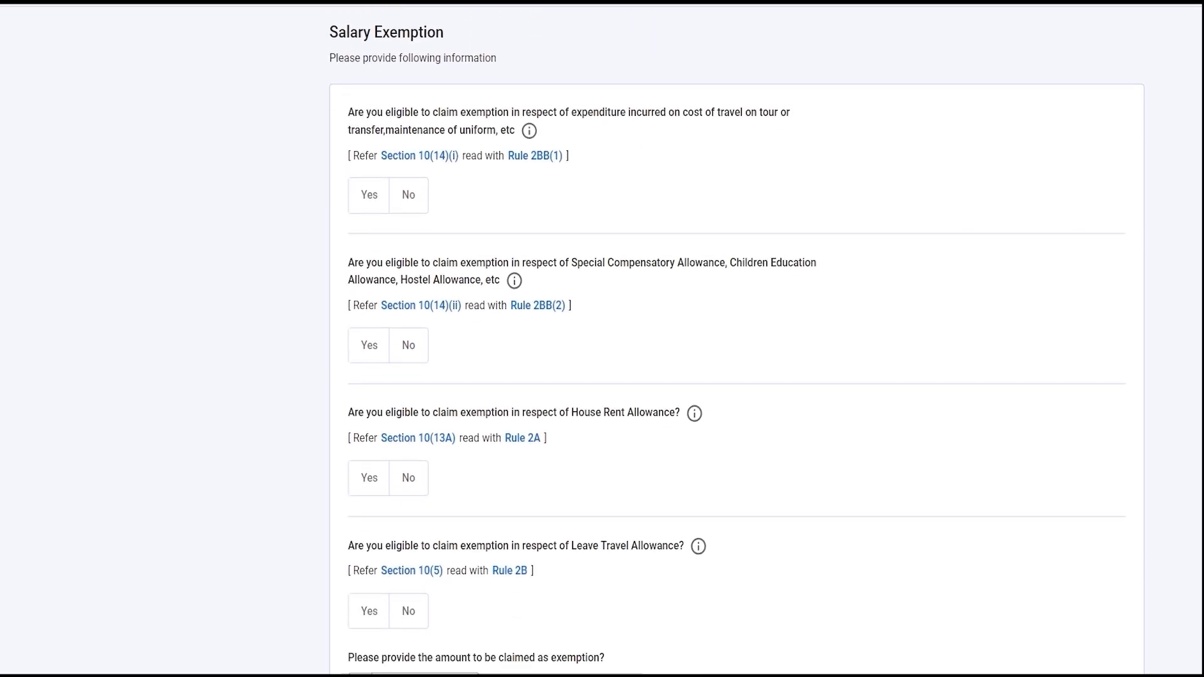
scroll(737, 339, "up", 8)
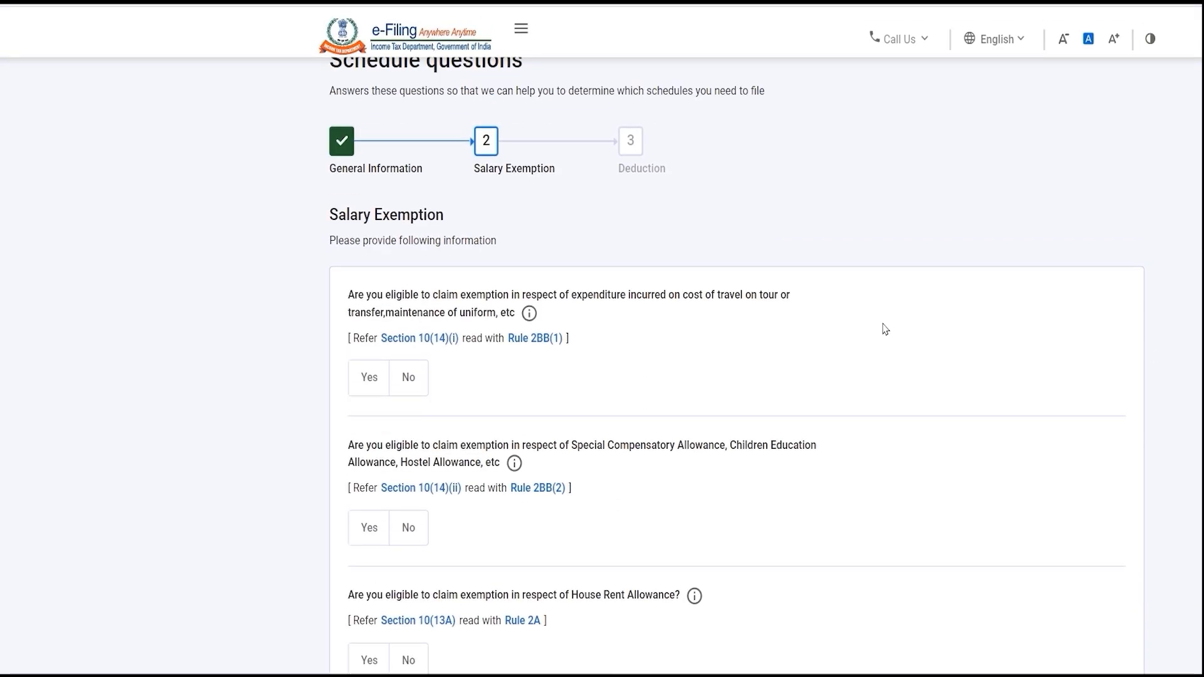
scroll(737, 338, "down", 2)
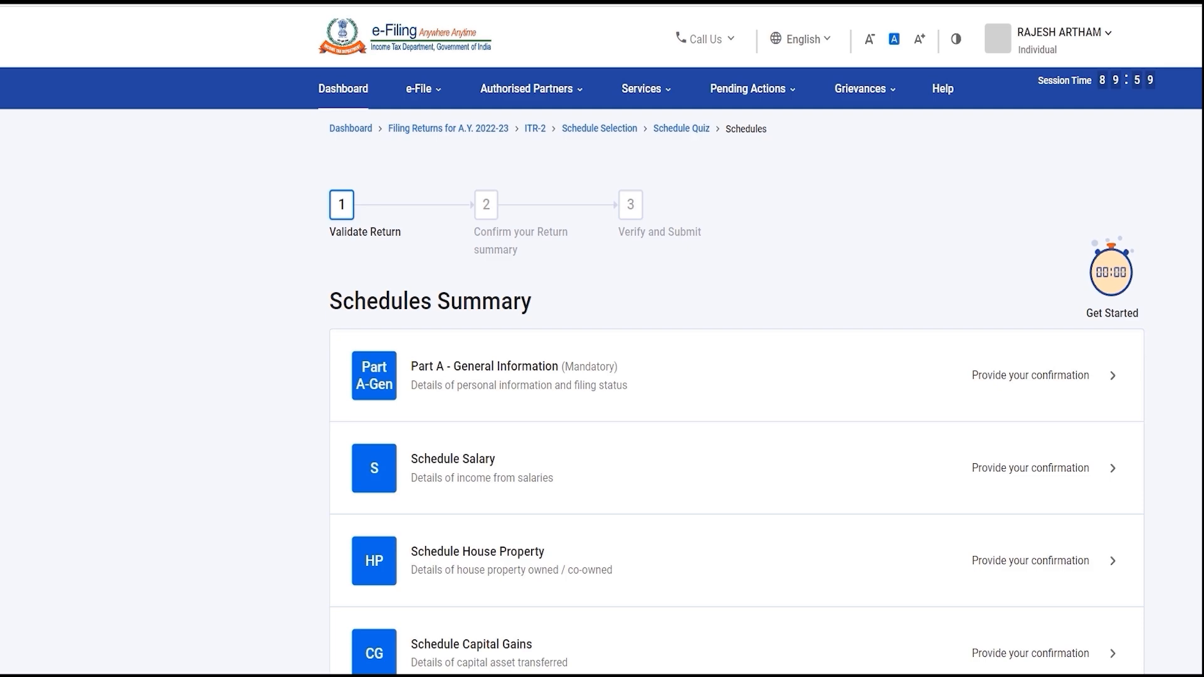
- In Schedule Capital Gains, mark STT-paid equity shares or units under section 111A/115AD(1)(ii) proviso and under section 112A as assets sold
scroll(1047, 279, "down", 5)
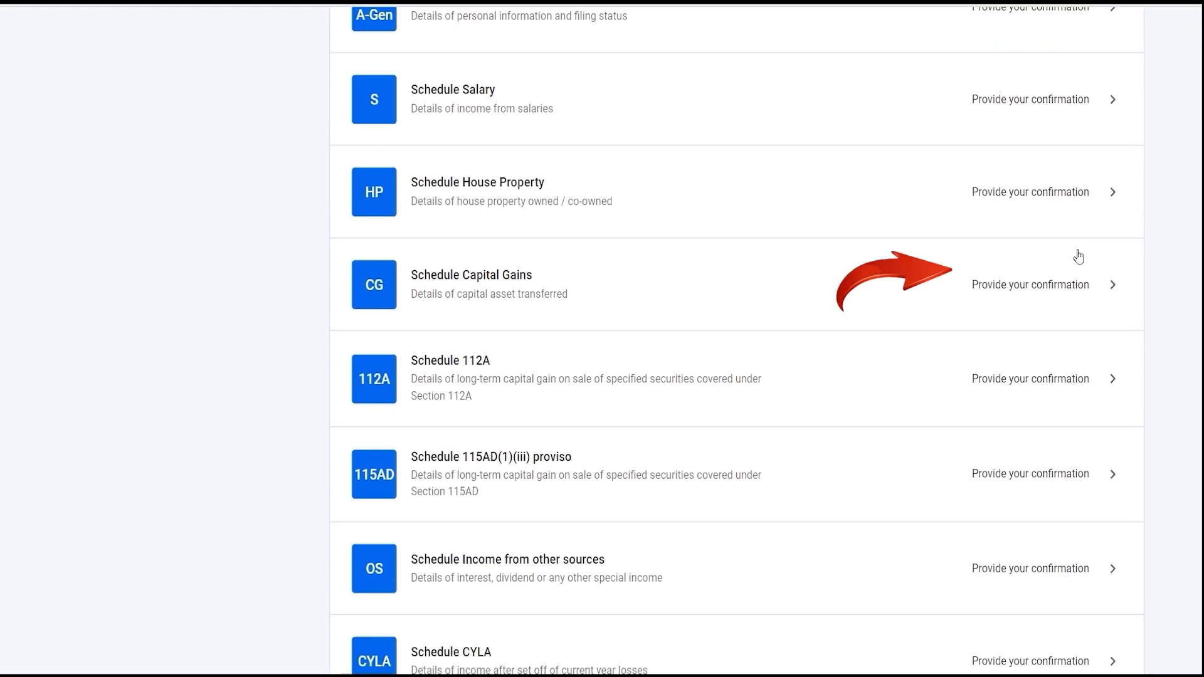
left_click(1047, 279)
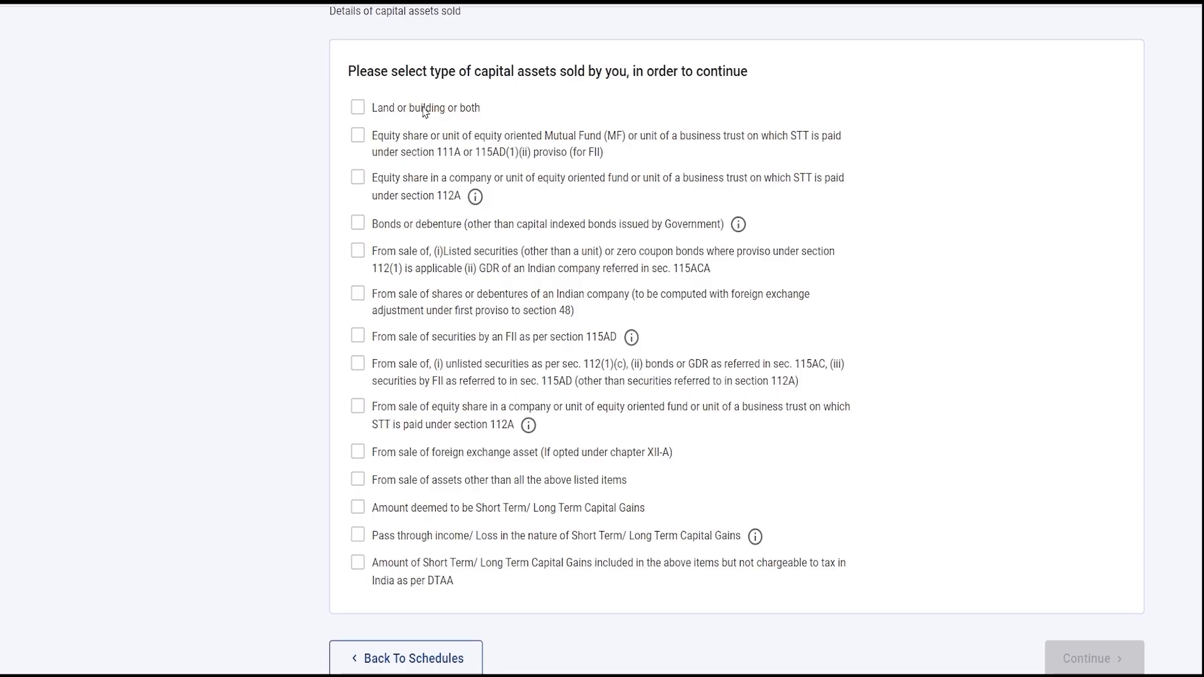
left_click(425, 151)
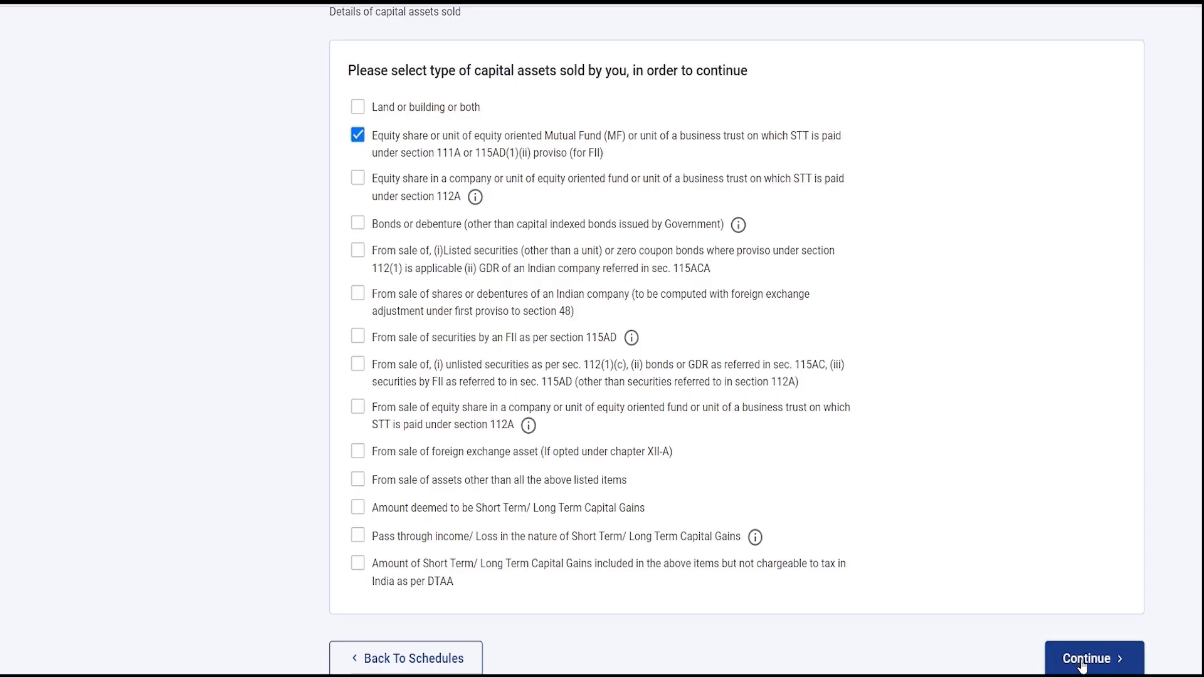
left_click(593, 187)
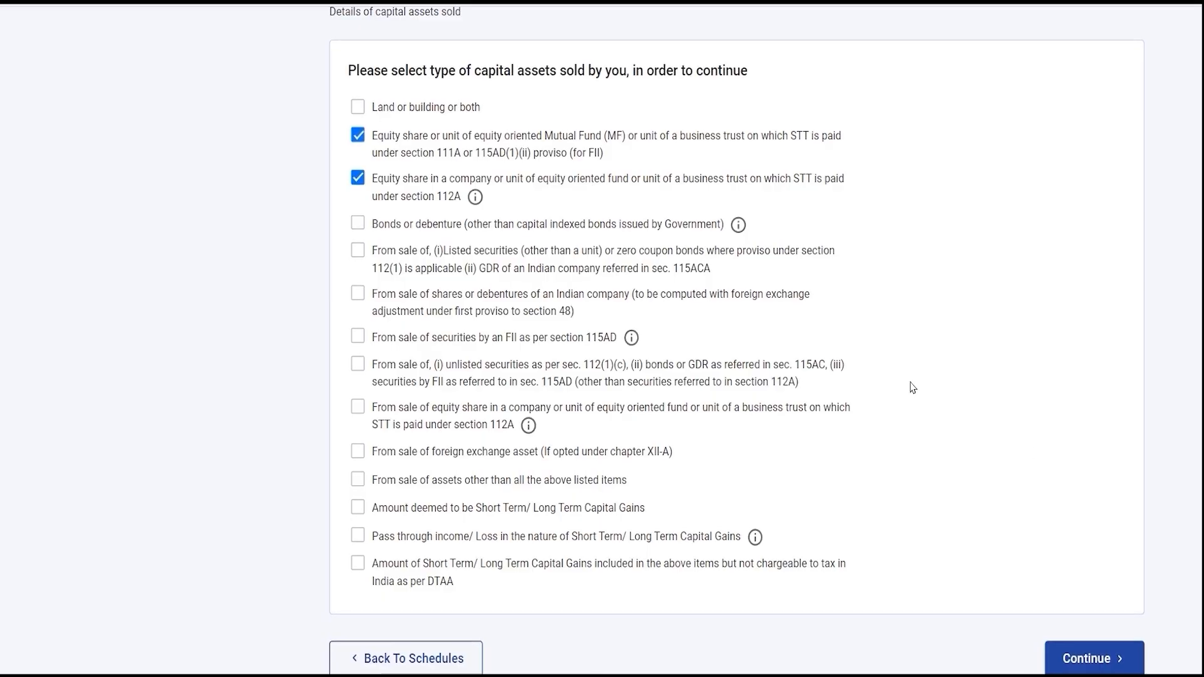
- Continue with the two selected asset types and review the short-term, long-term and total capital gain sections
left_click(1089, 655)
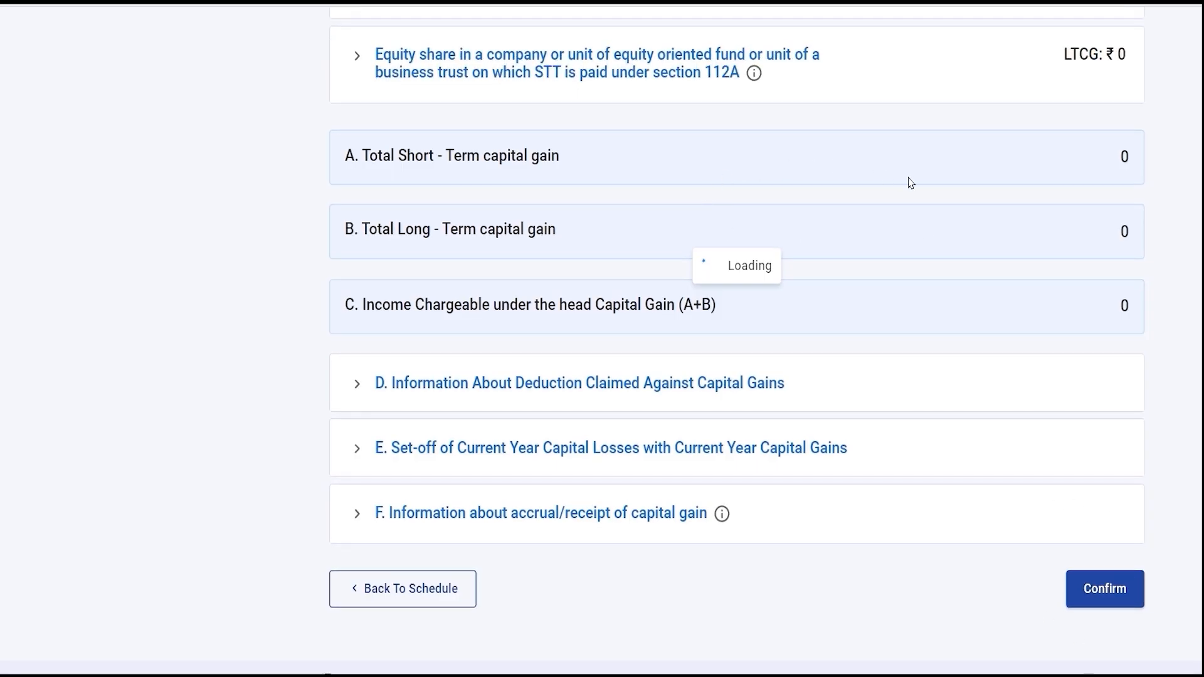
scroll(950, 182, "up", 2)
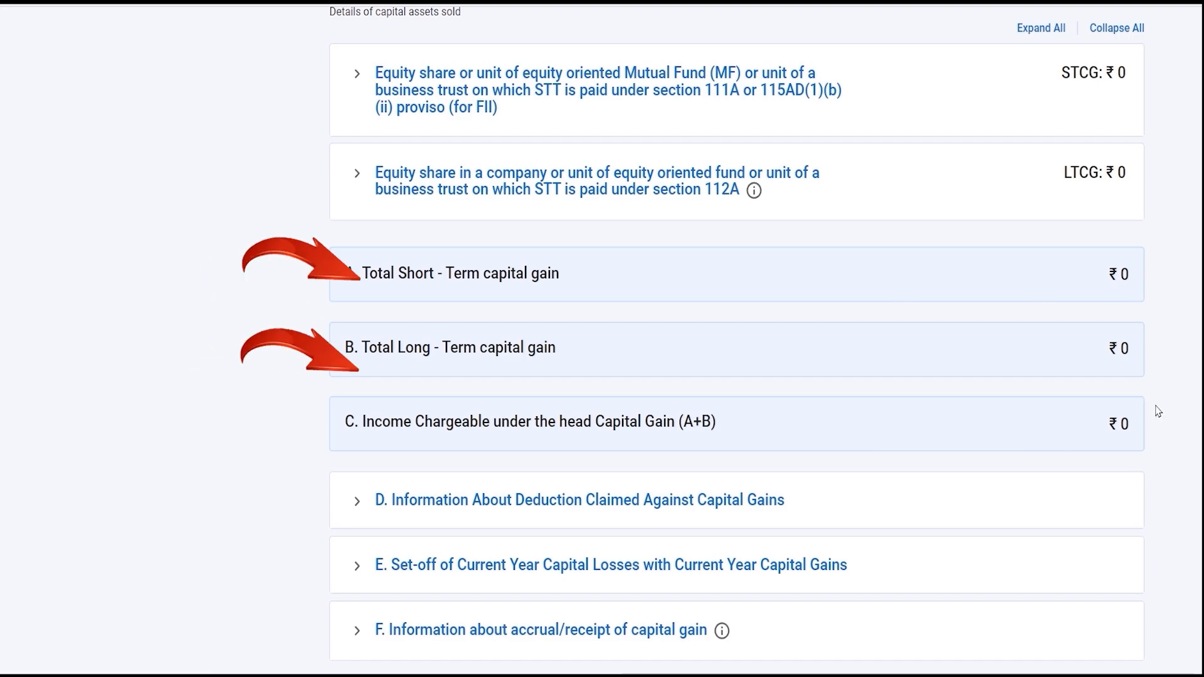
scroll(1157, 410, "down", 1)
scroll(737, 338, "down", 1)
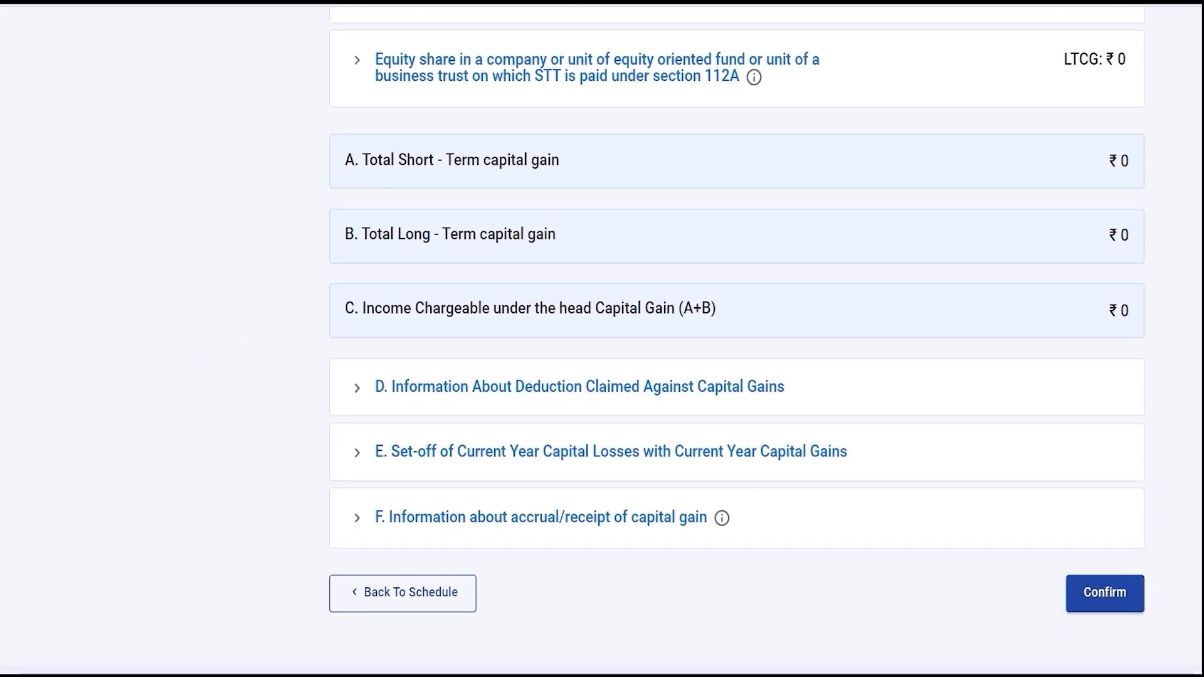
scroll(737, 338, "up", 1)
scroll(737, 338, "down", 2)
scroll(737, 339, "up", 1)
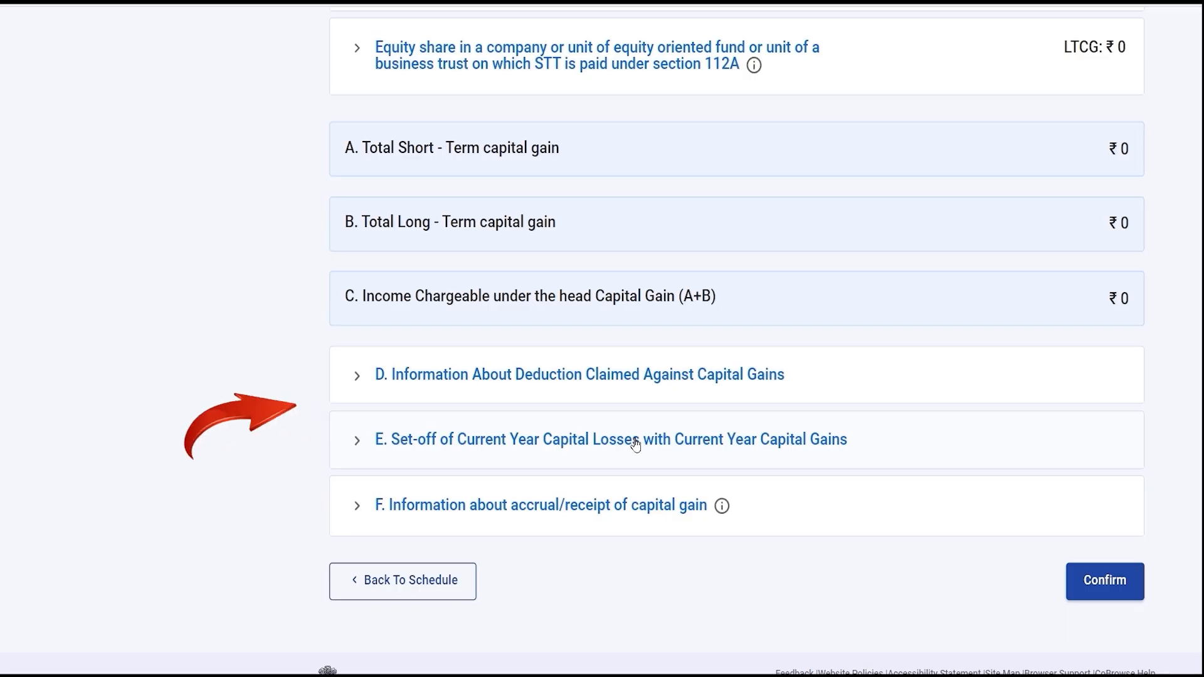
- Examine the table for set-off of current year capital losses and the section on deductions claimed against capital gains
left_click(588, 452)
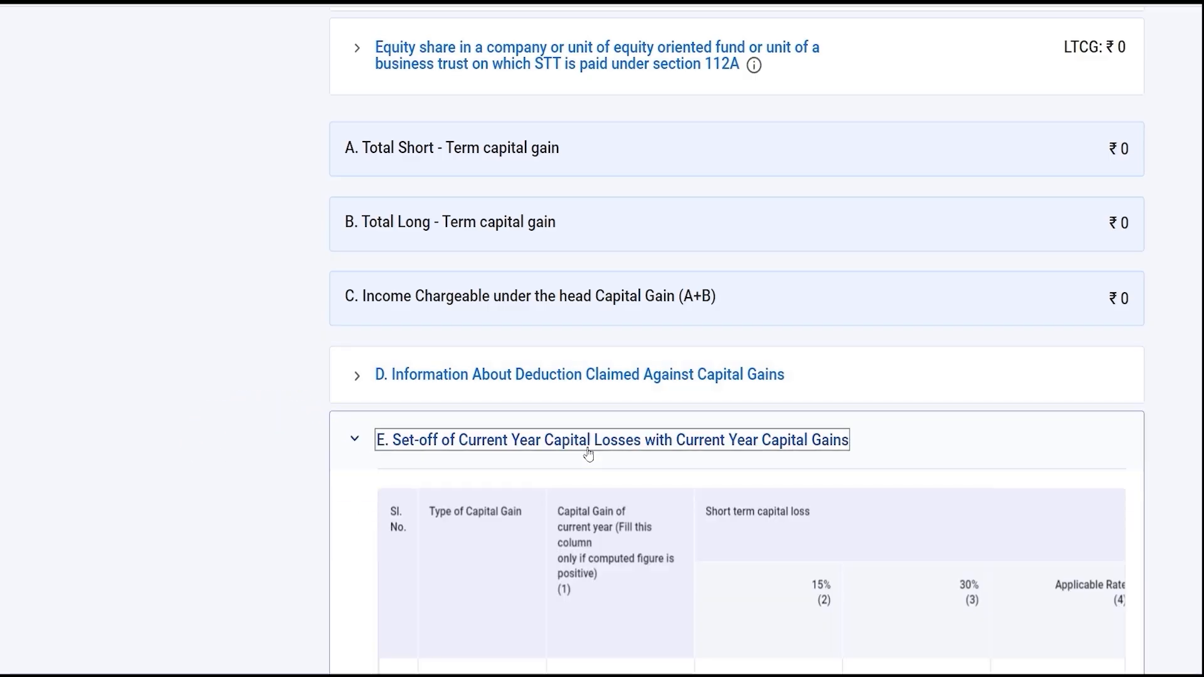
scroll(589, 452, "down", 5)
scroll(737, 339, "down", 5)
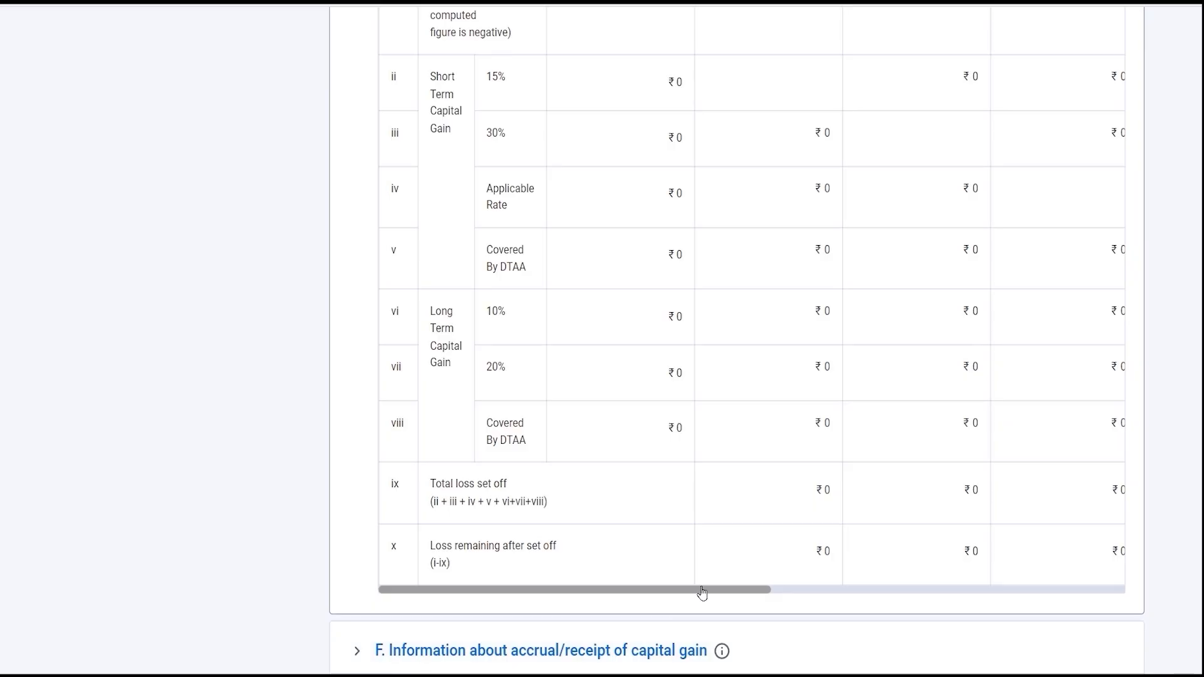
left_click_drag(702, 592, 592, 597)
scroll(737, 339, "up", 10)
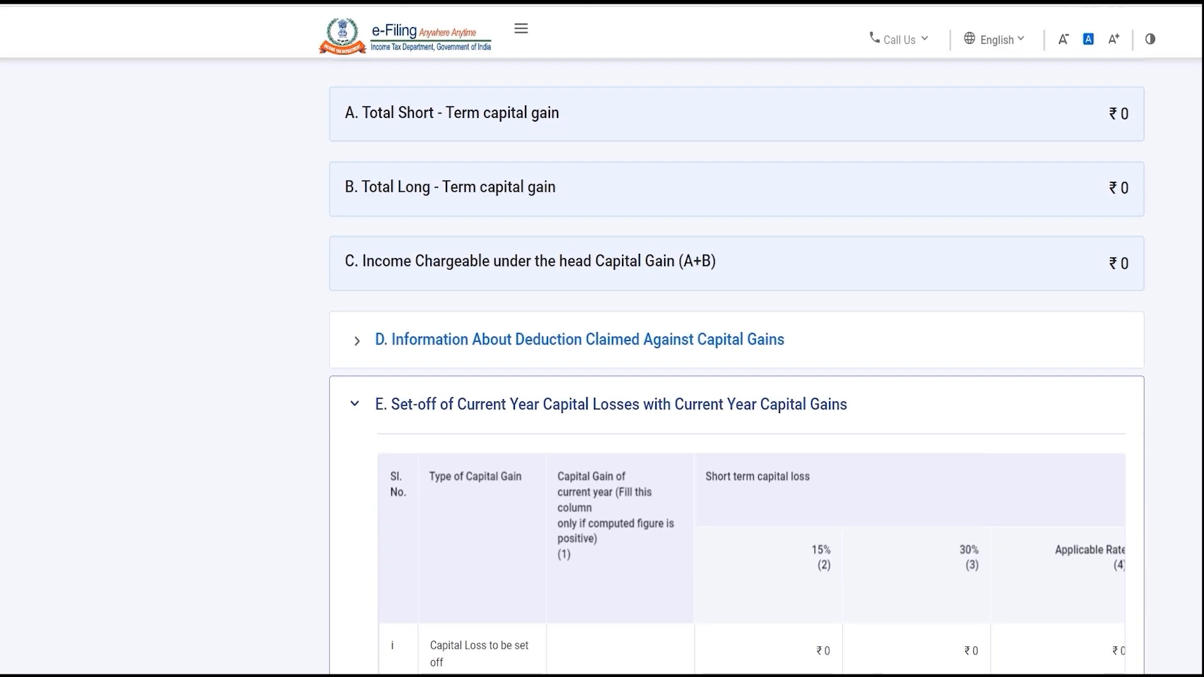
scroll(657, 392, "up", 1)
left_click(657, 396)
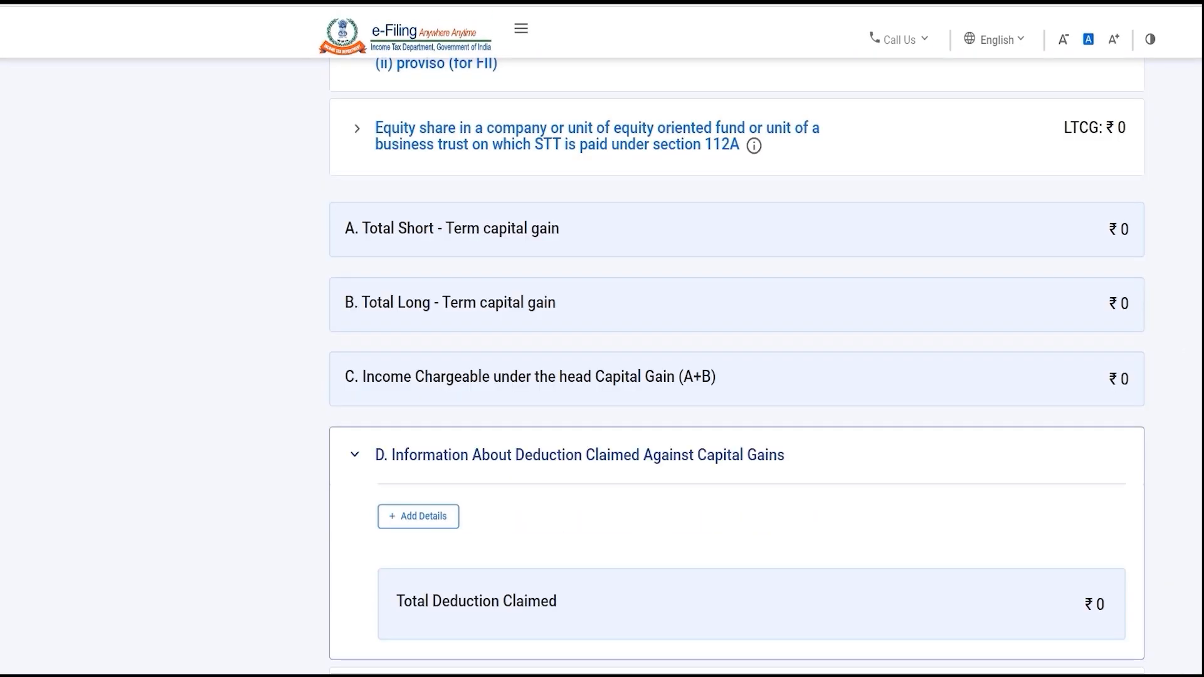
- Open the details form for STT-paid equity sales, choose Section 111A, and review its consideration, deduction and disallowed loss fields
scroll(737, 364, "up", 2)
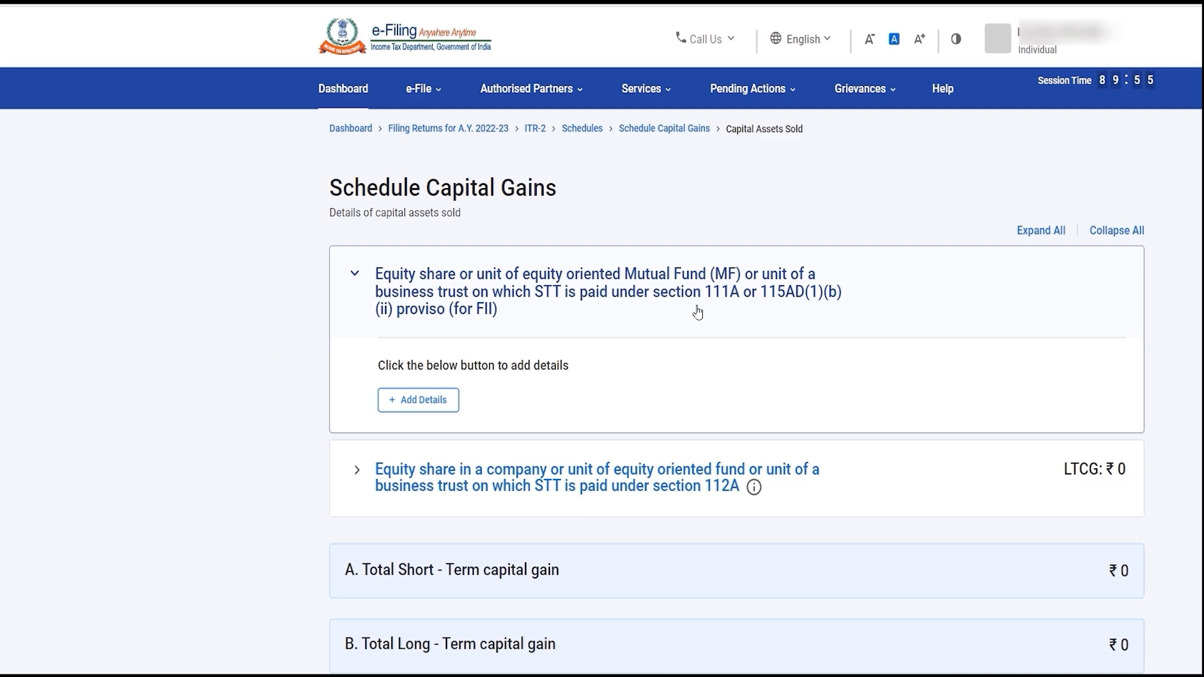
left_click(439, 399)
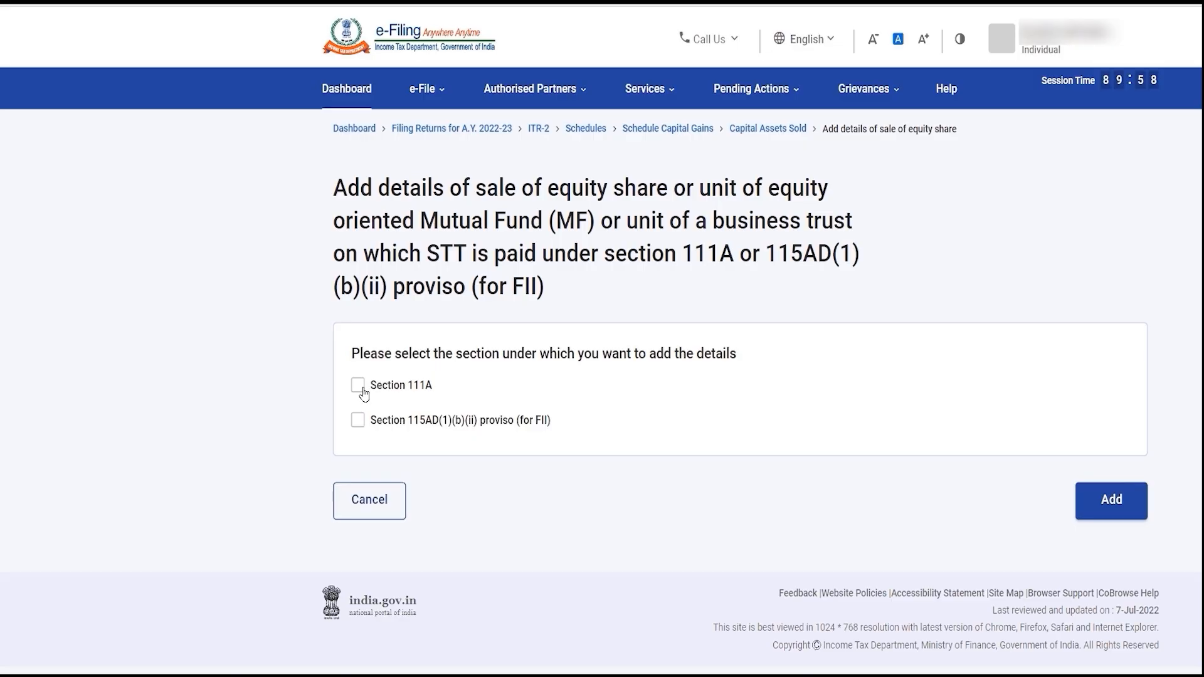
left_click(360, 386)
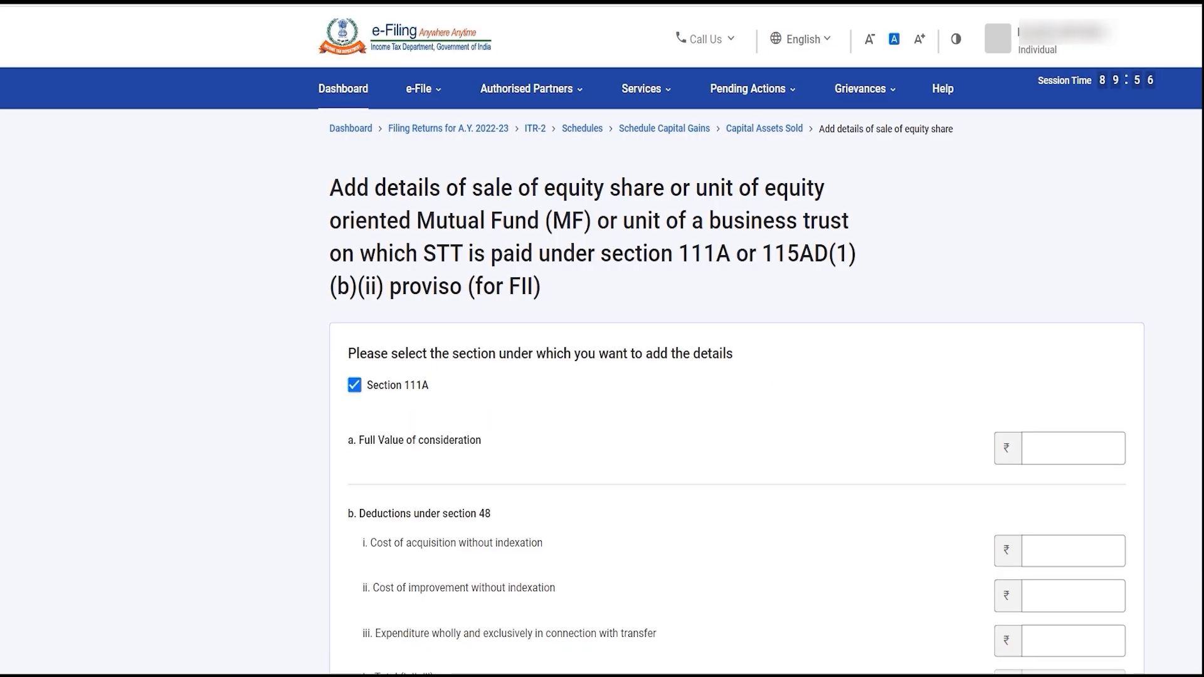
scroll(738, 352, "down", 3)
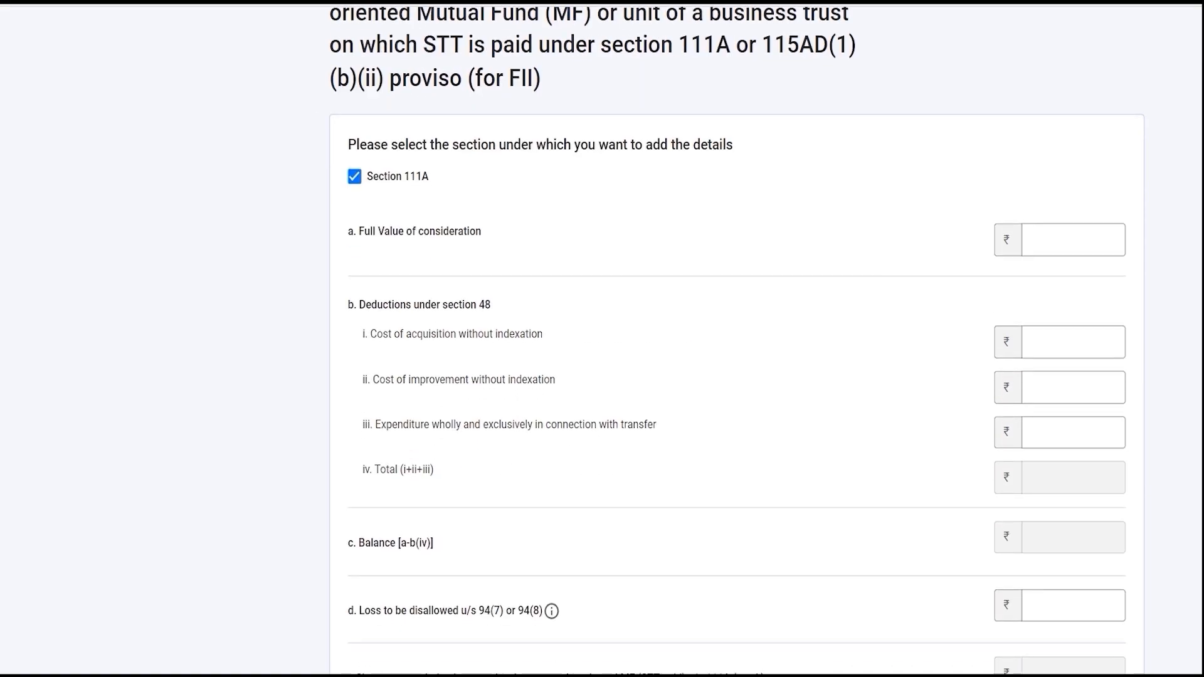
scroll(737, 395, "down", 1)
scroll(737, 396, "up", 1)
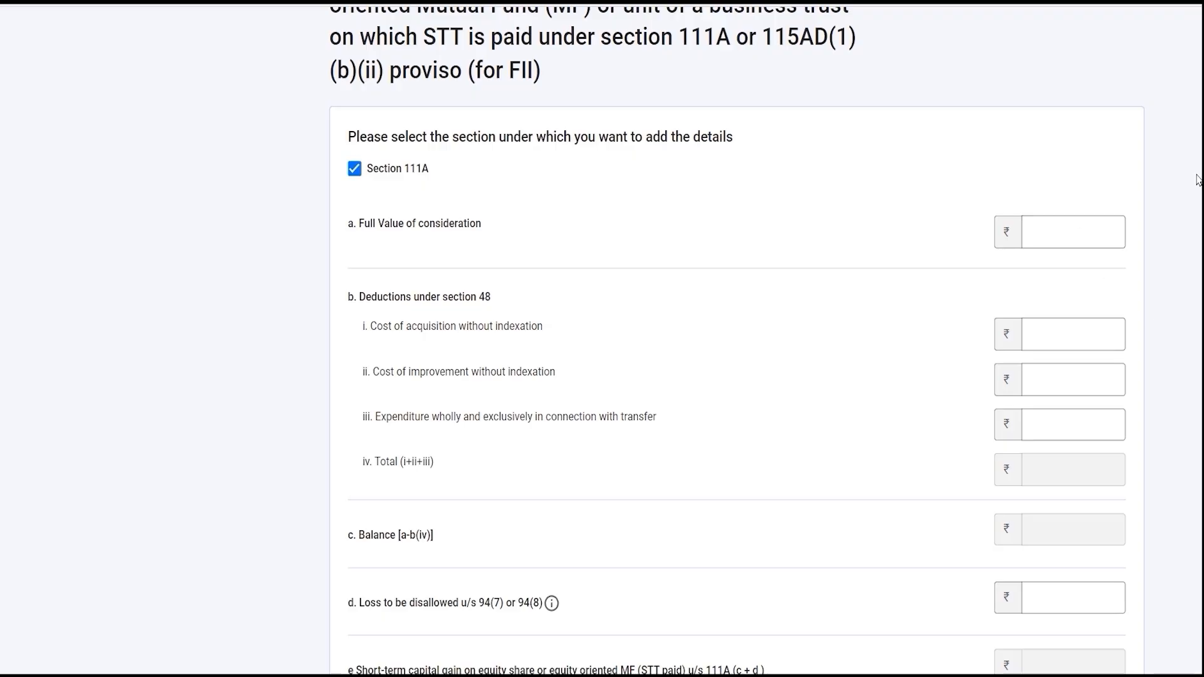
scroll(738, 351, "down", 1)
scroll(738, 351, "down", 2)
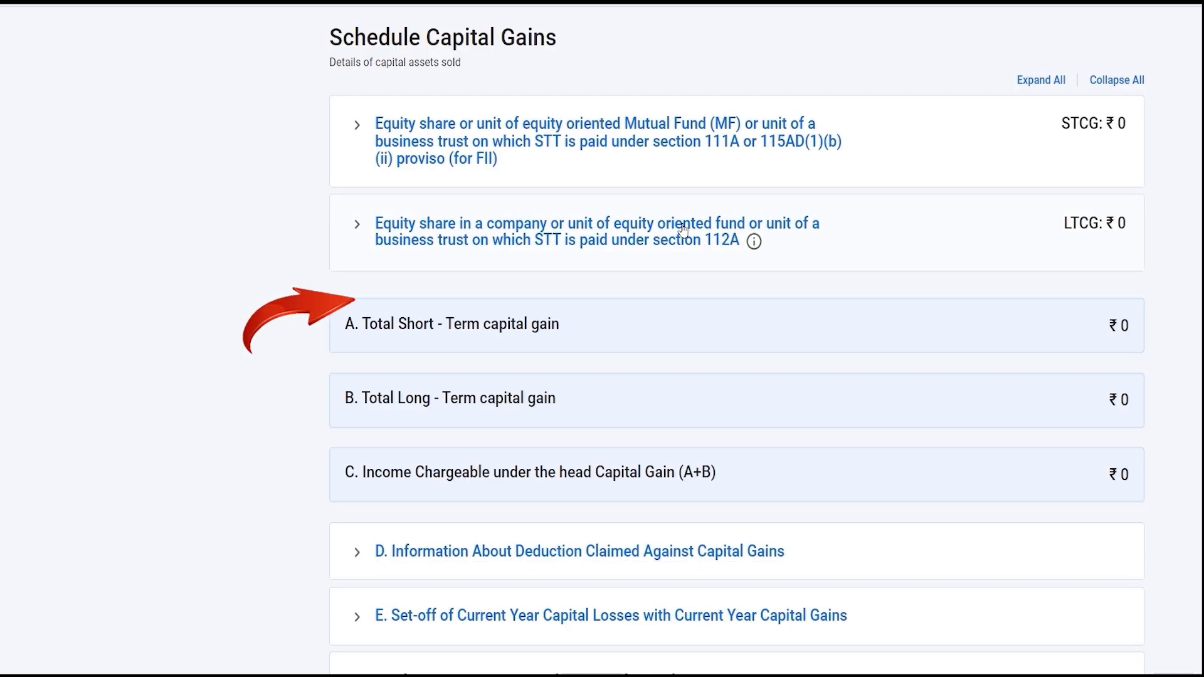
- Open the details of STT-paid equity sales under section 112A and view Schedule 112A from there
left_click(684, 229)
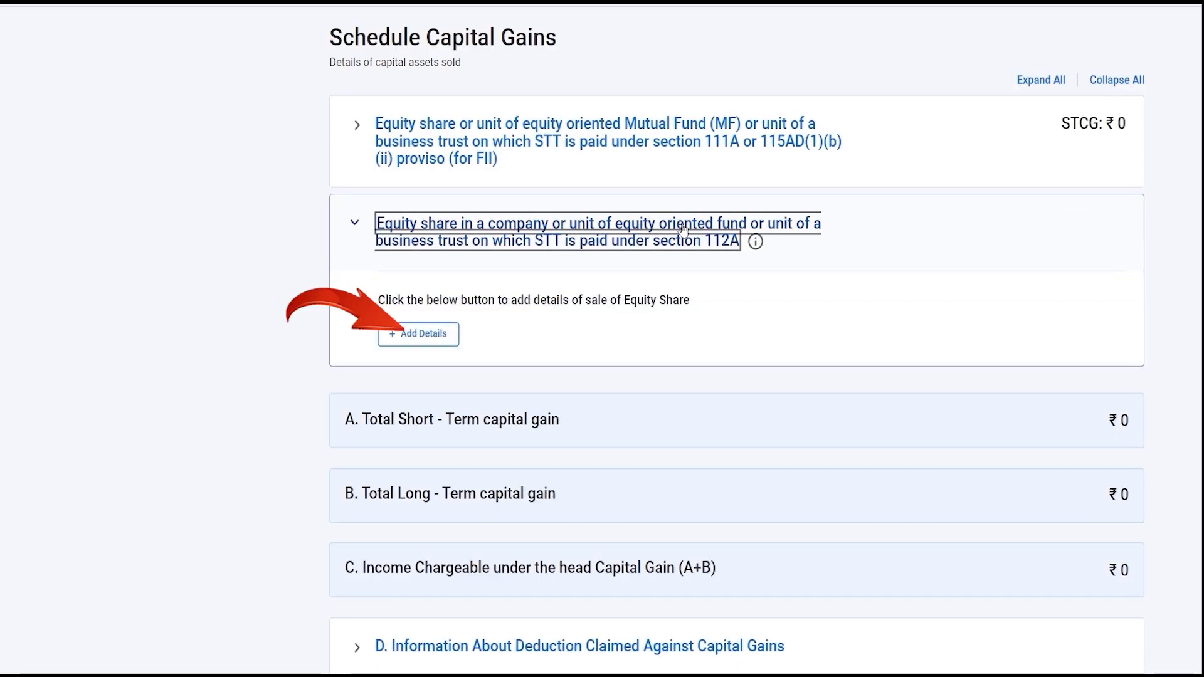
left_click(444, 331)
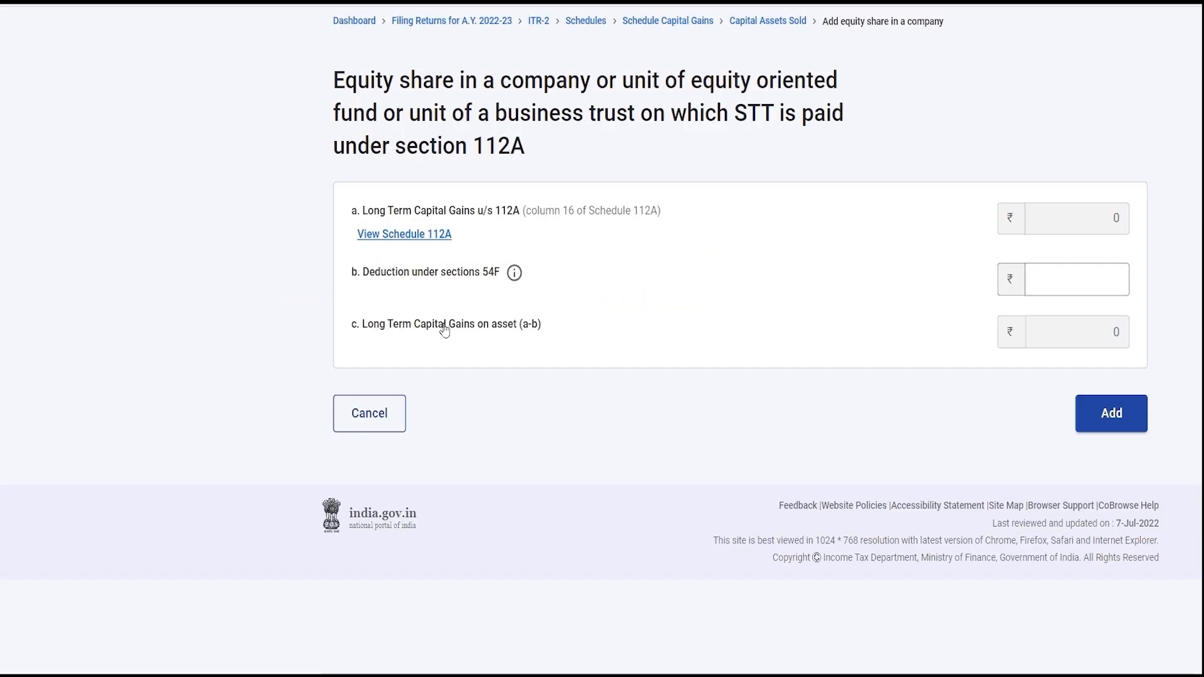
left_click(427, 232)
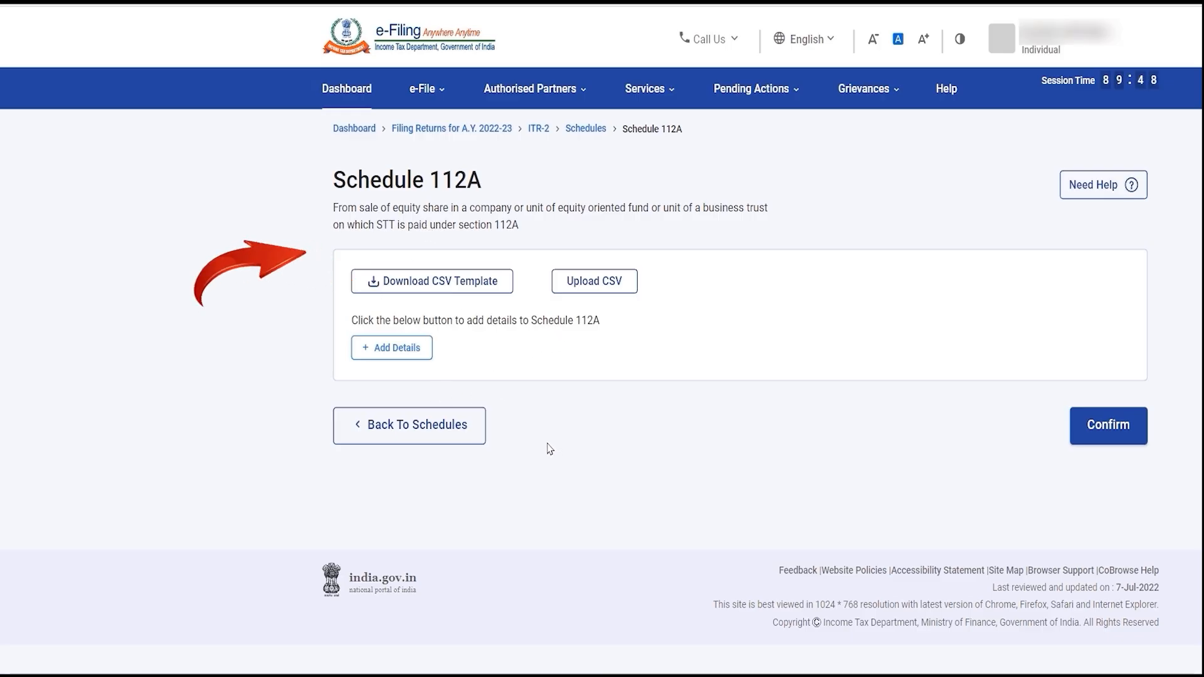
- Download the Schedule 112A CSV template as Schedule112ADtls_download and open it in Excel
left_click(479, 288)
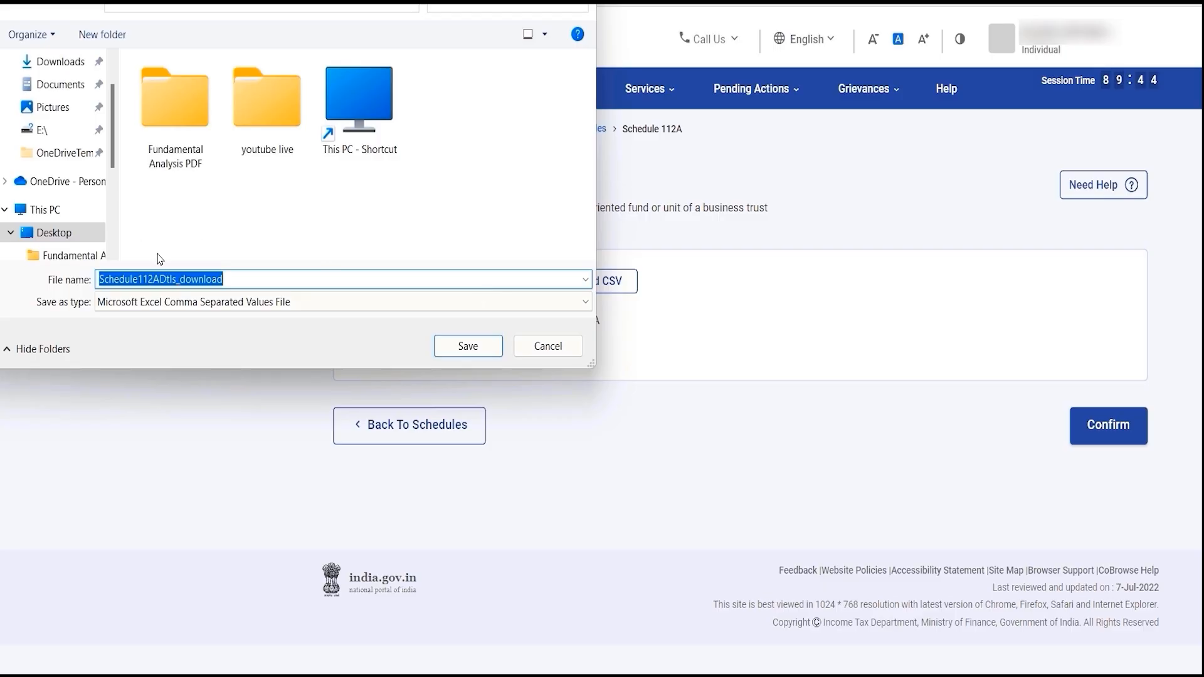
left_click(472, 346)
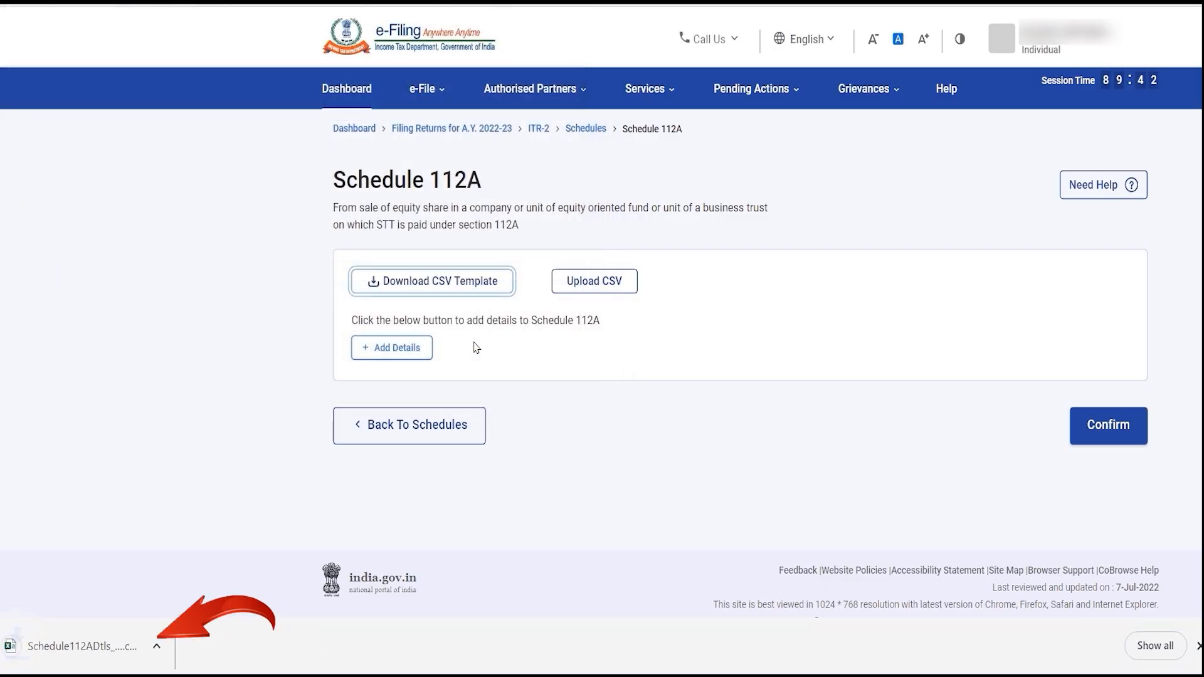
left_click(71, 646)
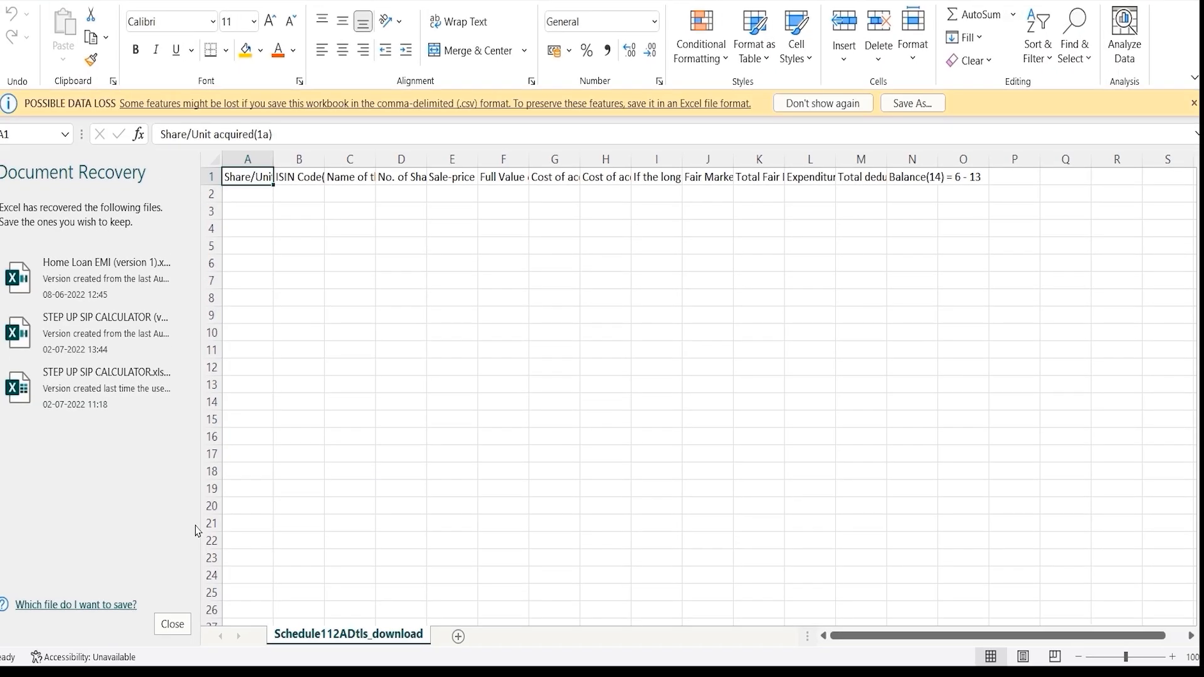
- Examine the template's column headings from Share/Unit acquired to Full Value of Consideration and the empty row beneath them
key("Right")
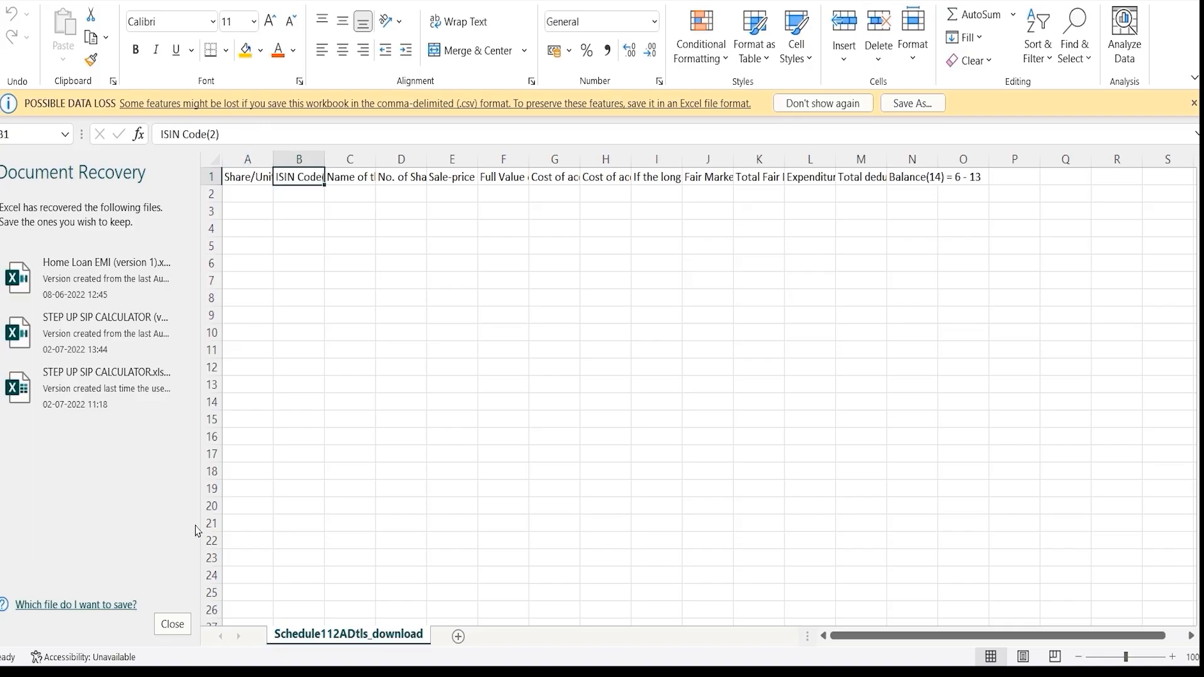
key("Left")
key("Right")
key("Right")
key("Right")
key("Right")
key("Right")
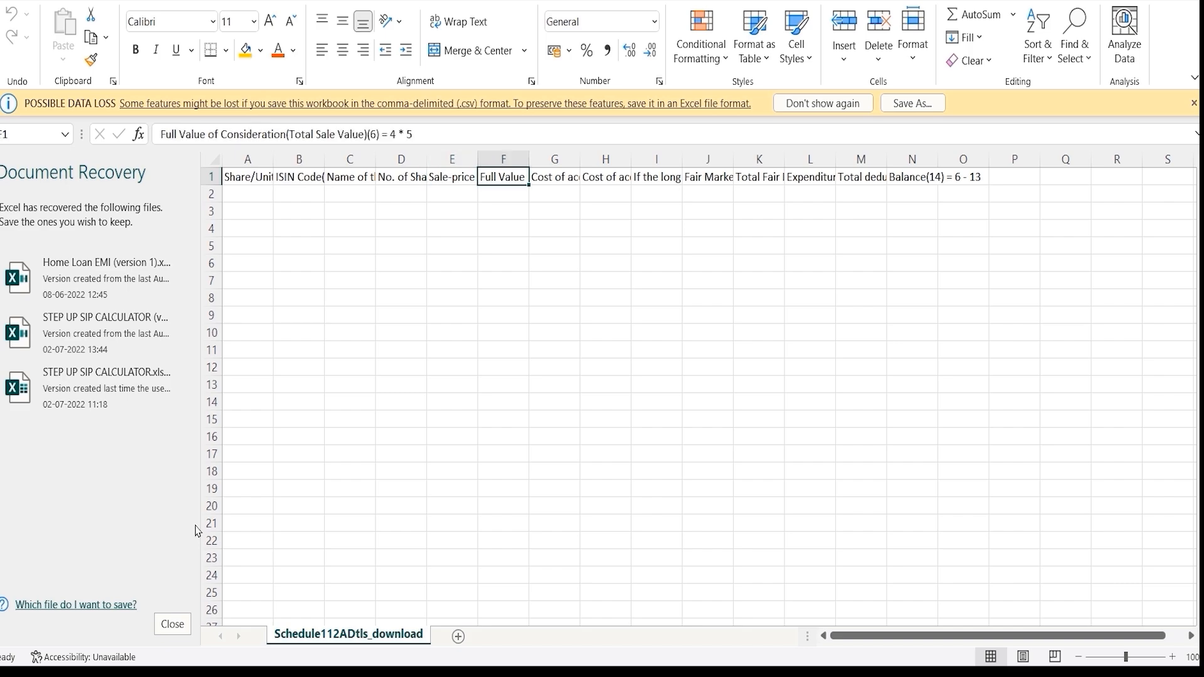
key("Left")
key("Left")
key("Left")
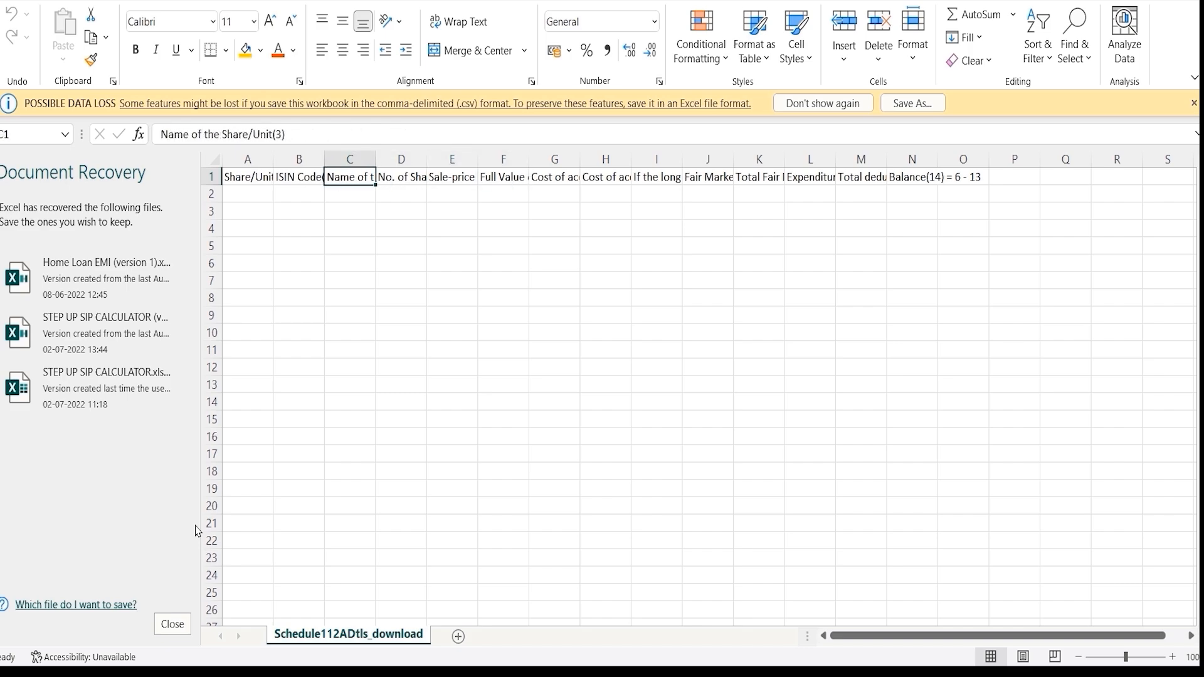
key("Right")
key("Right")
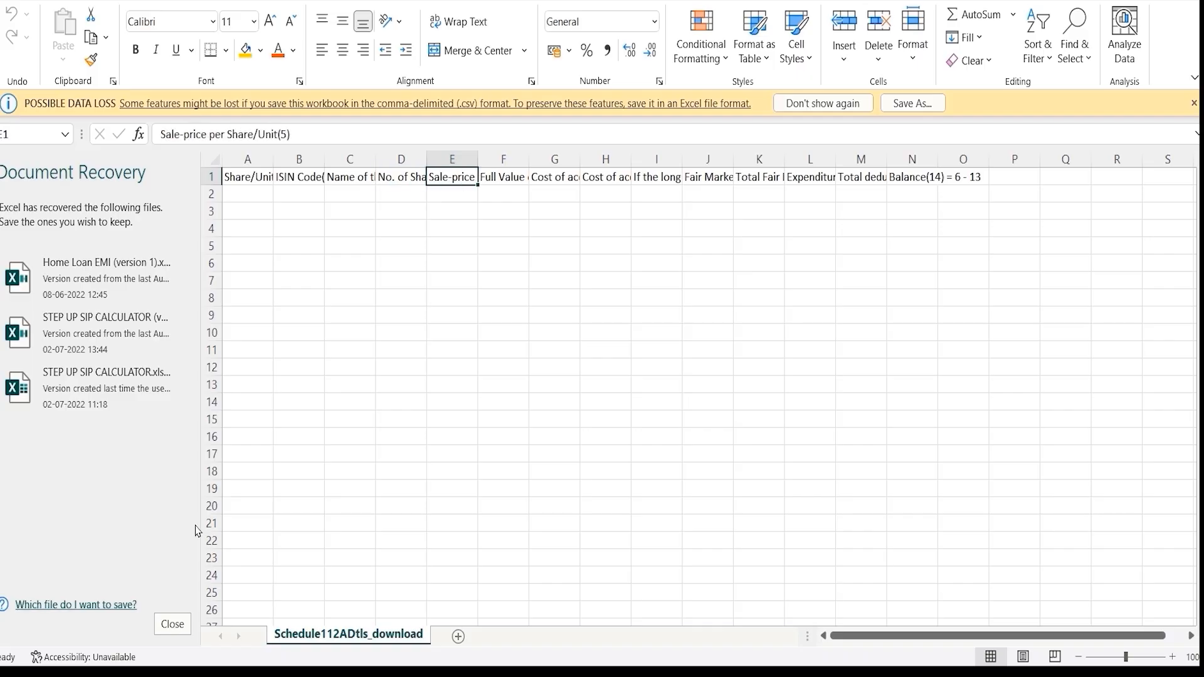
key("Right")
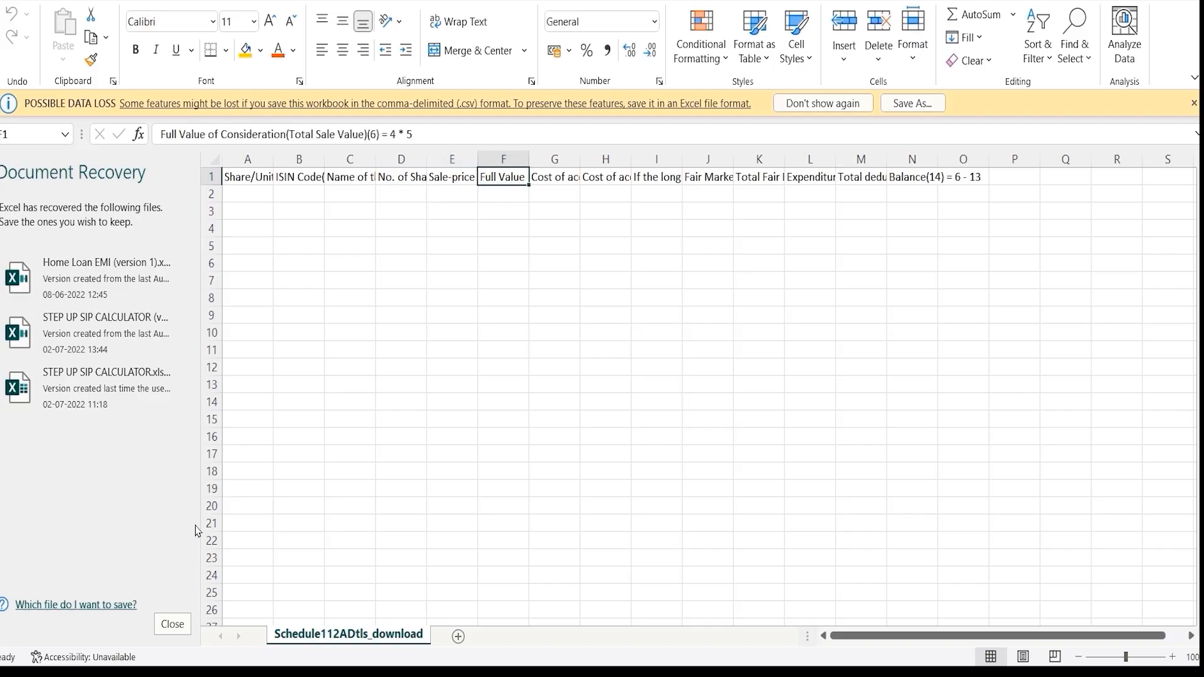
key("Down")
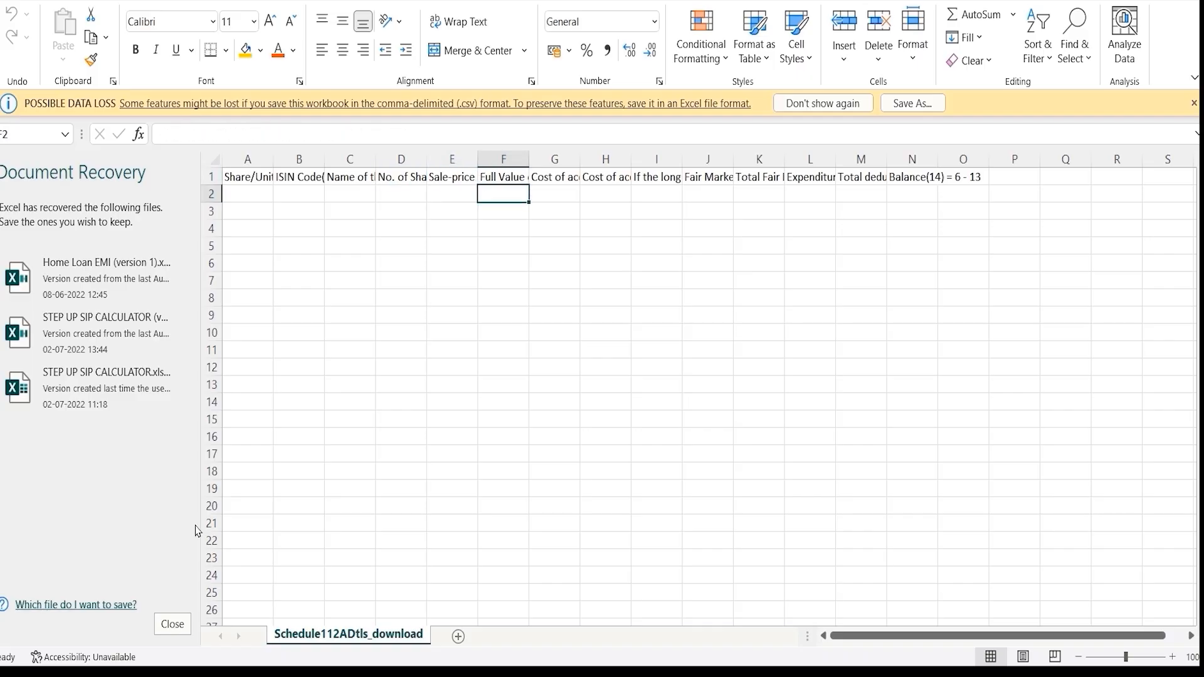
key("Left")
key("Left")
key("Left")
key("Left")
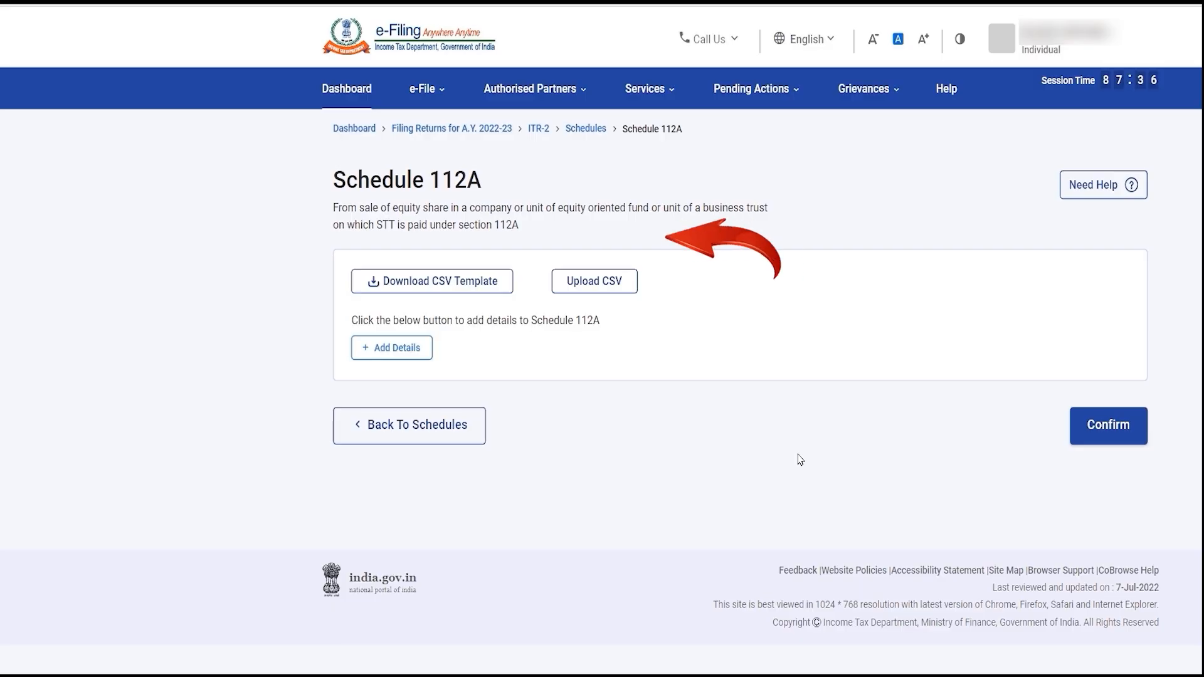
- Return from Schedule 112A to the Schedules Summary and look through the listed schedules from General Information to 80D
left_click(436, 437)
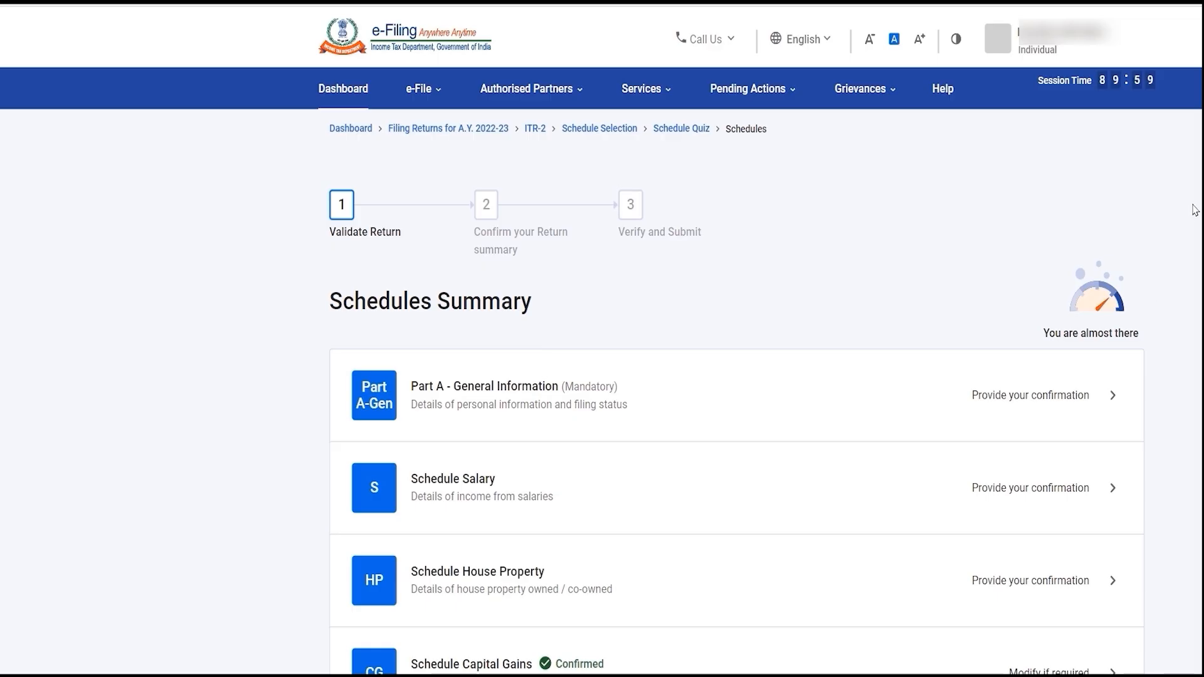
scroll(844, 251, "down", 7)
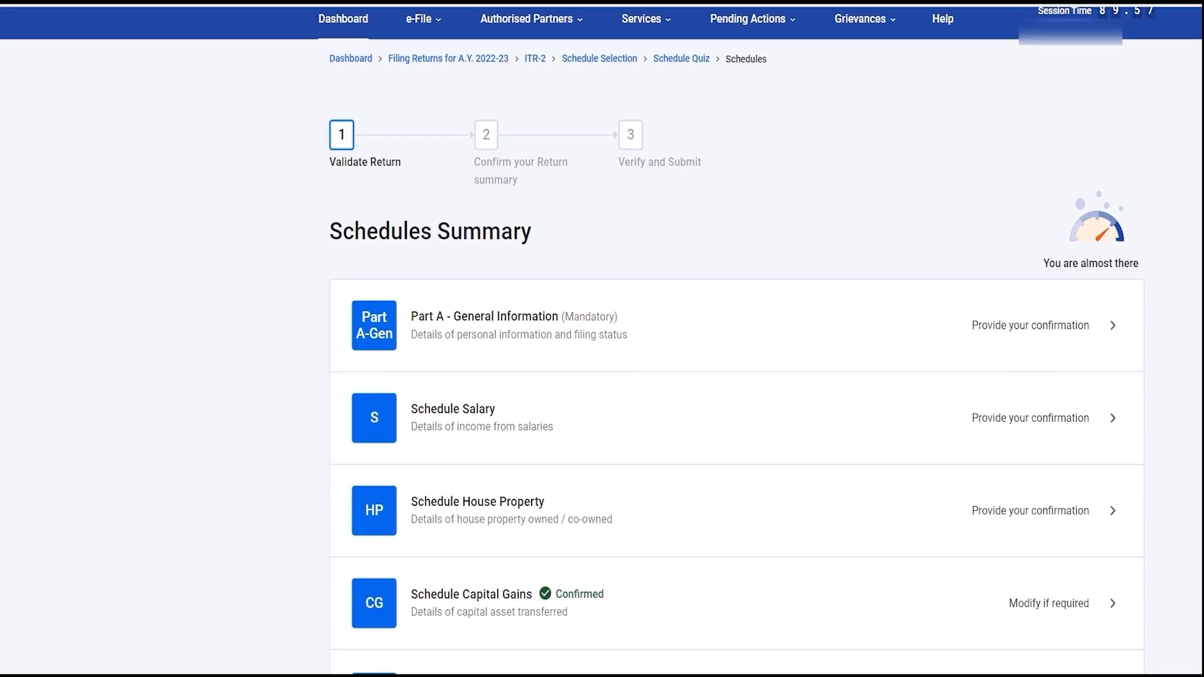
scroll(844, 251, "up", 1)
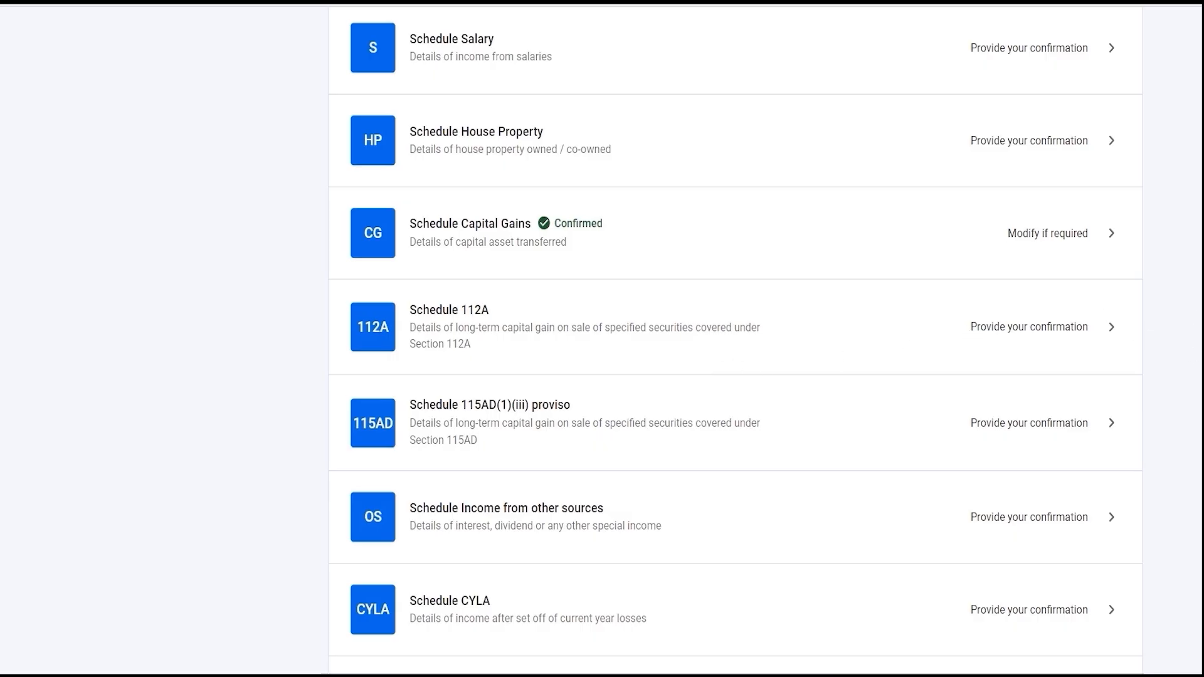
scroll(735, 341, "down", 3)
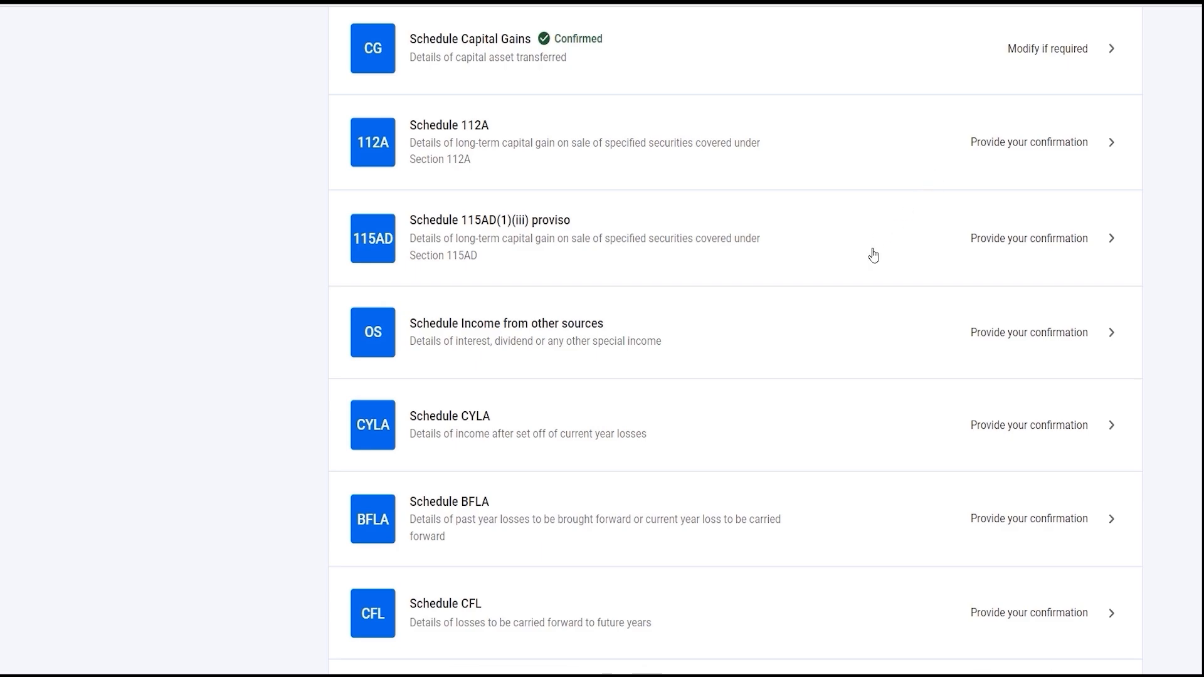
scroll(858, 304, "down", 2)
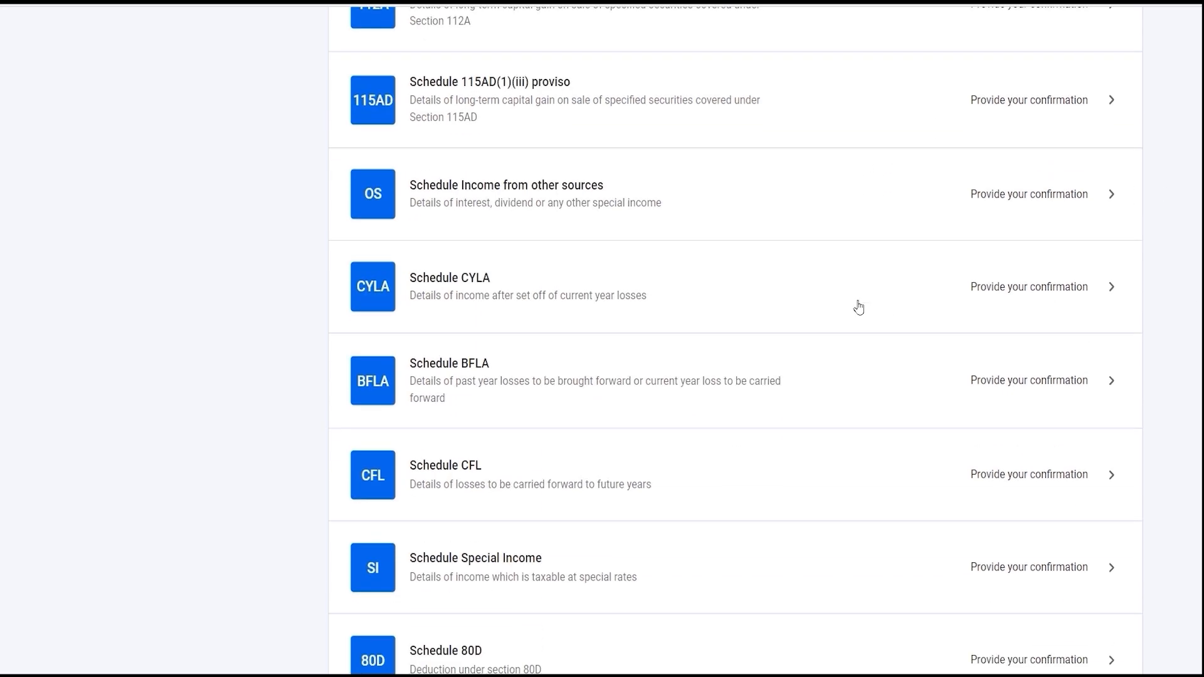